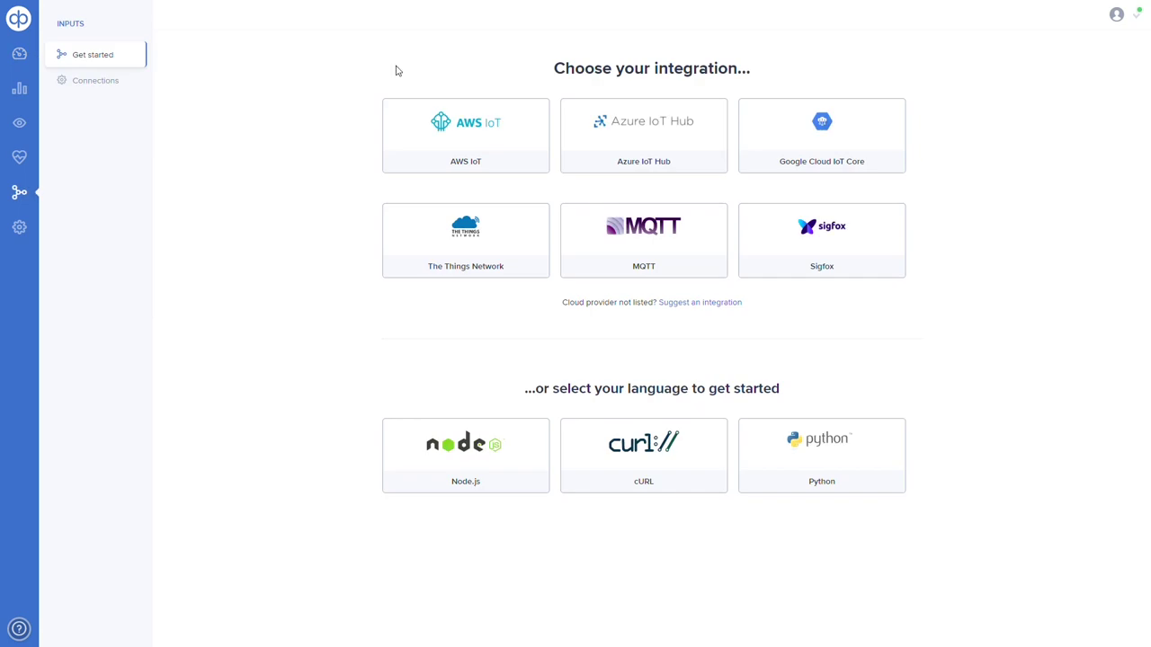
- Choose the AWS IoT integration, fill in the endpoint and AWS account number, and continue to the policy stage
click(470, 143)
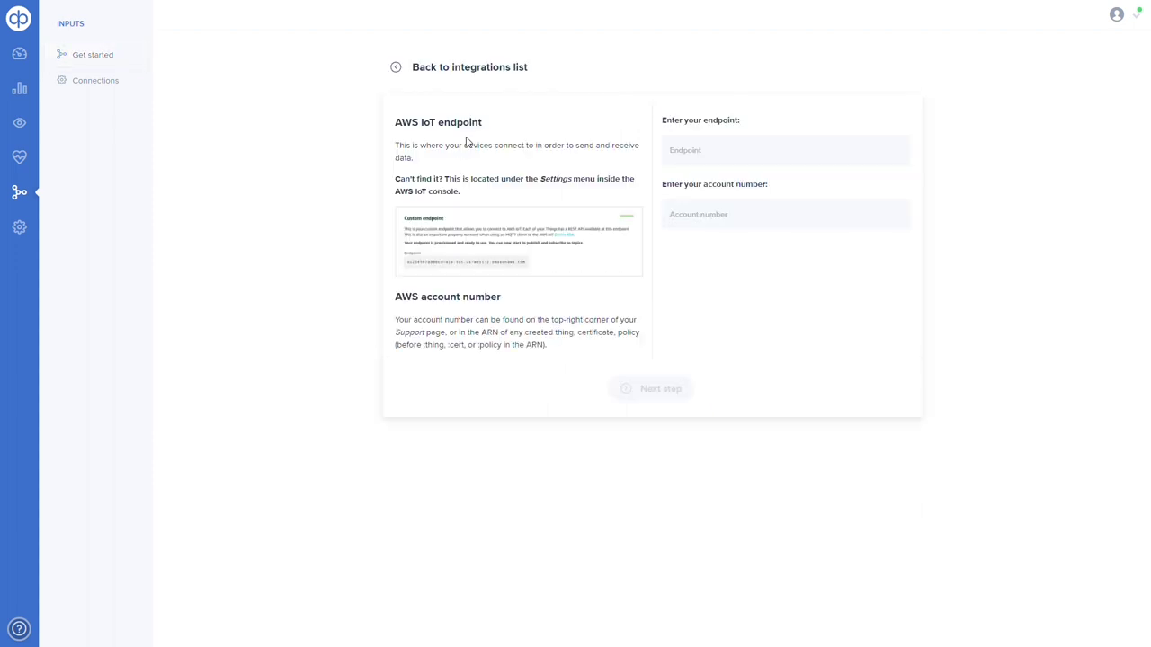
click(694, 152)
key(ctrl+v)
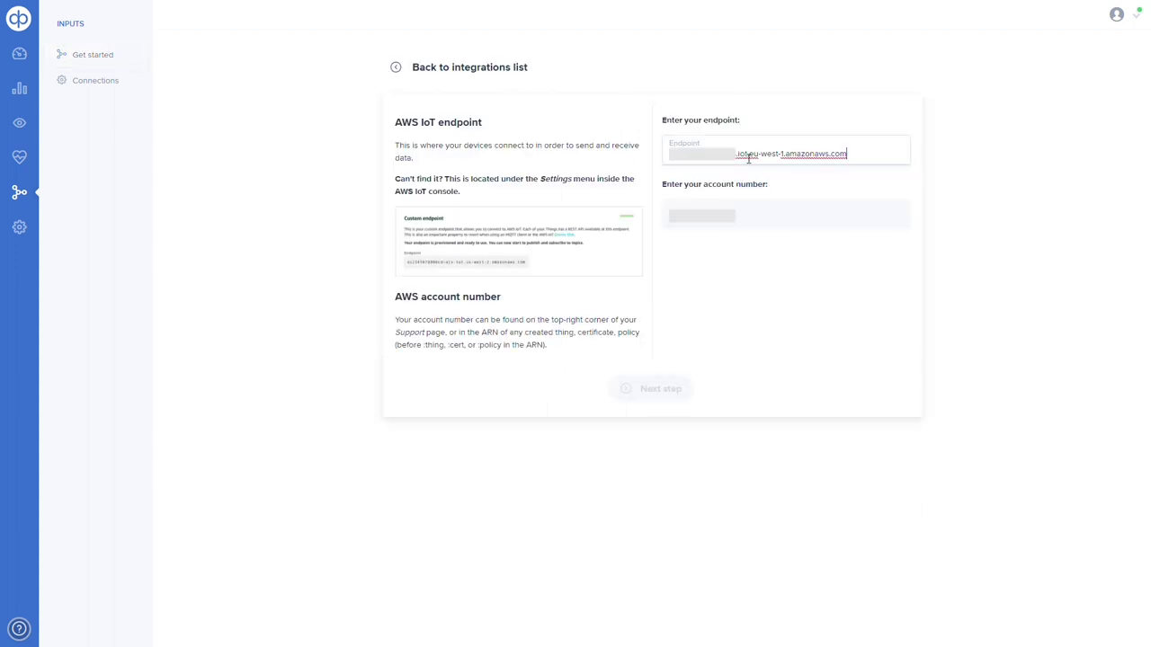
key(Tab)
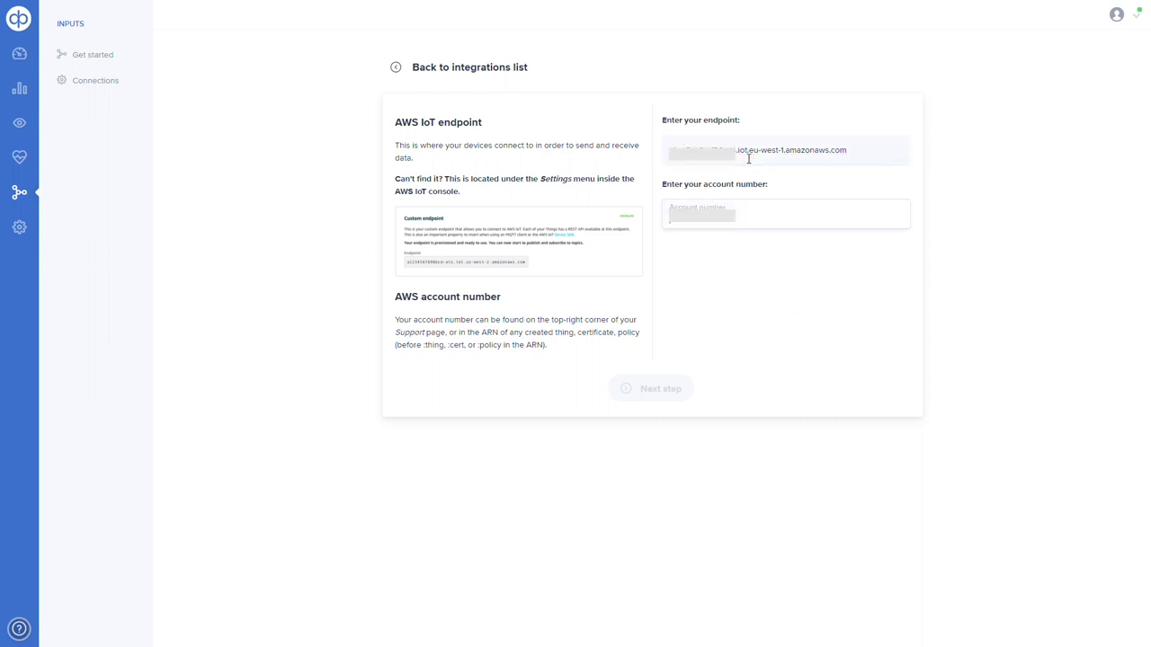
key(ctrl+v)
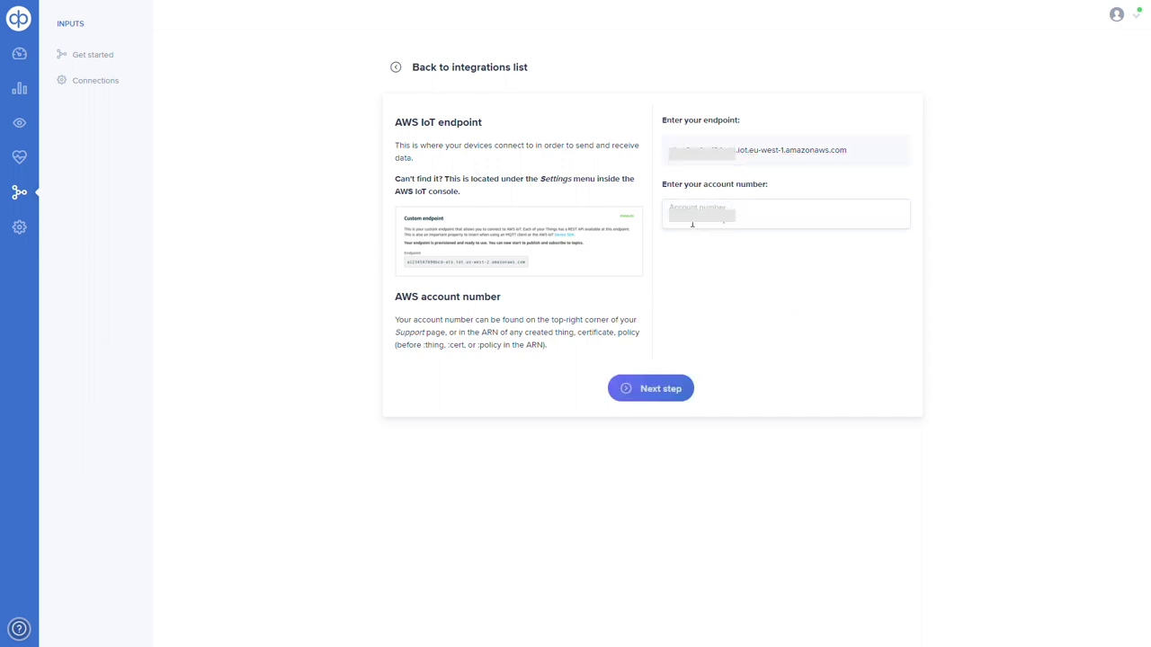
click(670, 386)
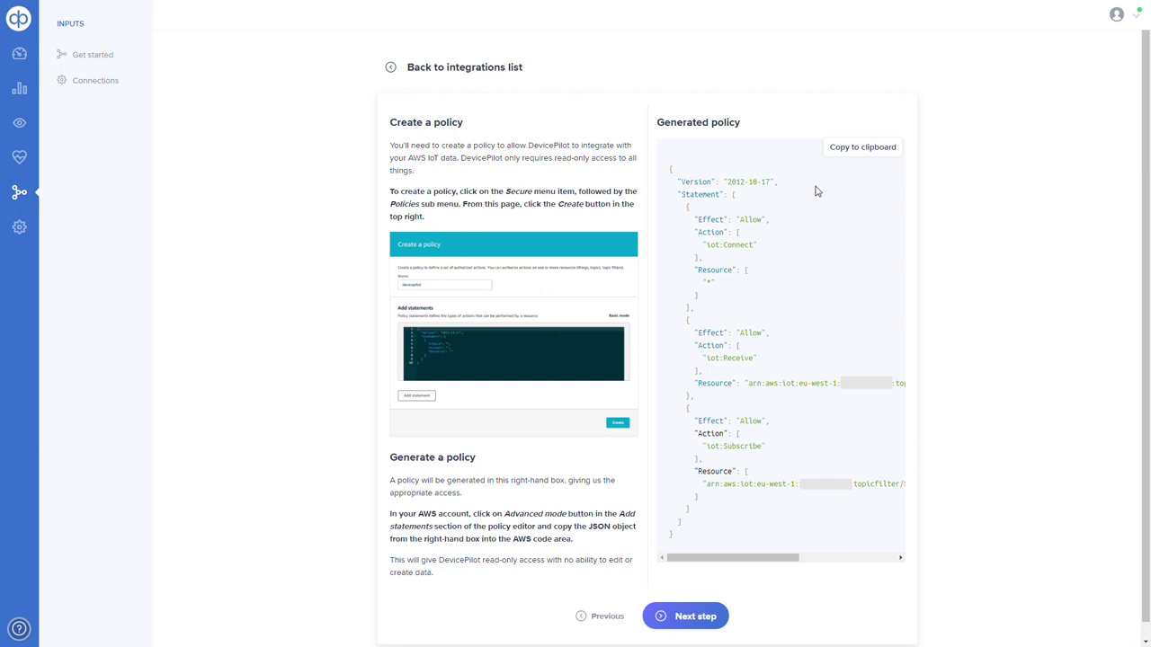
- Copy the generated policy to the clipboard and continue to the secure data access stage
click(845, 148)
click(696, 618)
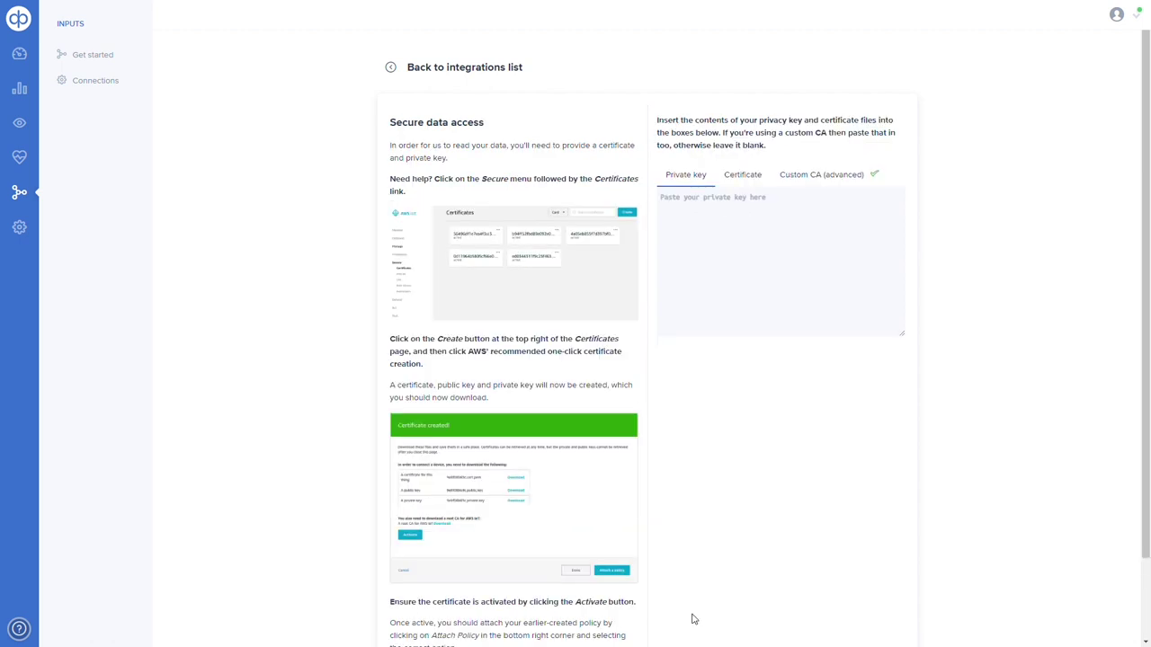
- Paste the private key and the certificate into their fields and create the AWS IoT connection
click(712, 208)
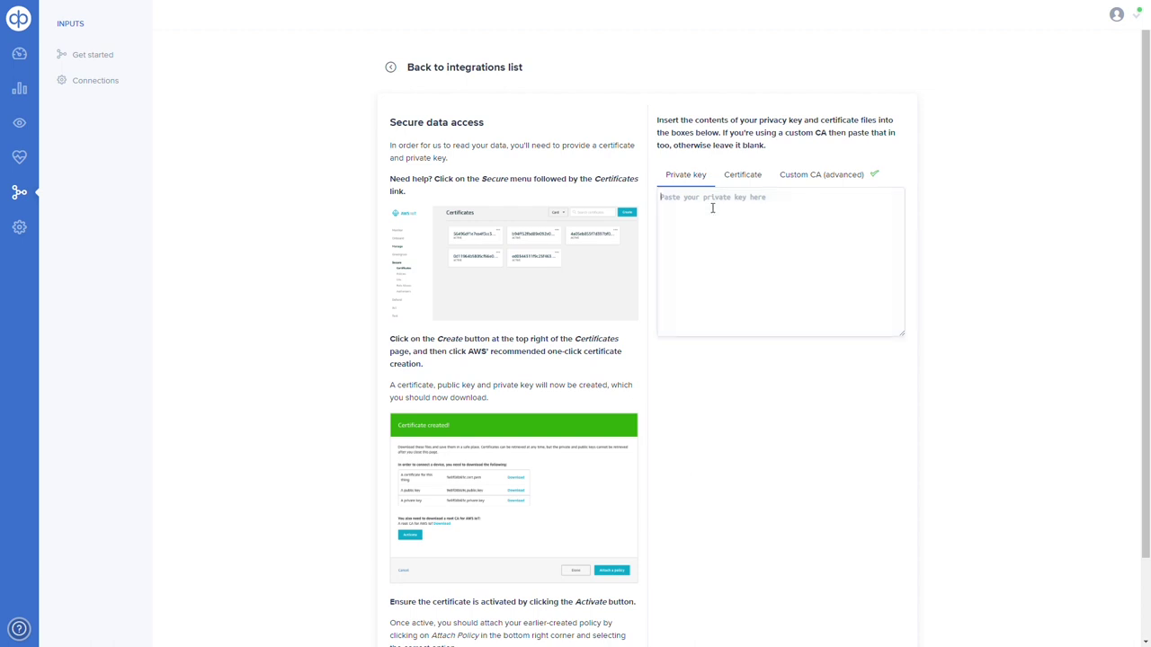
key(ctrl+v)
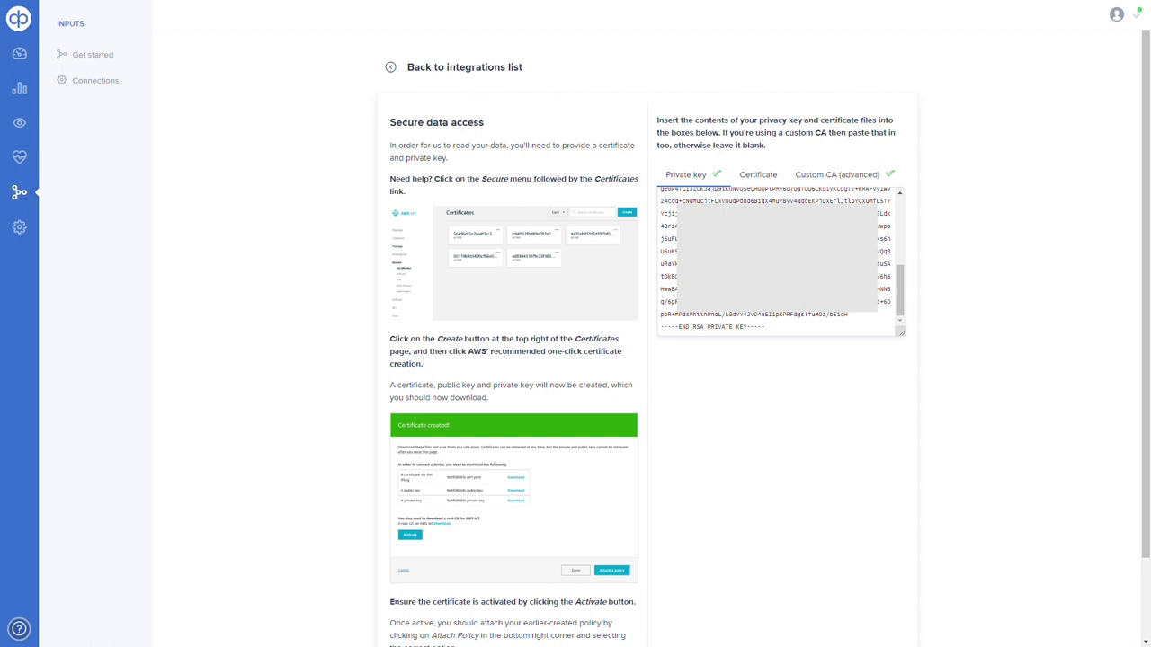
click(769, 182)
click(694, 202)
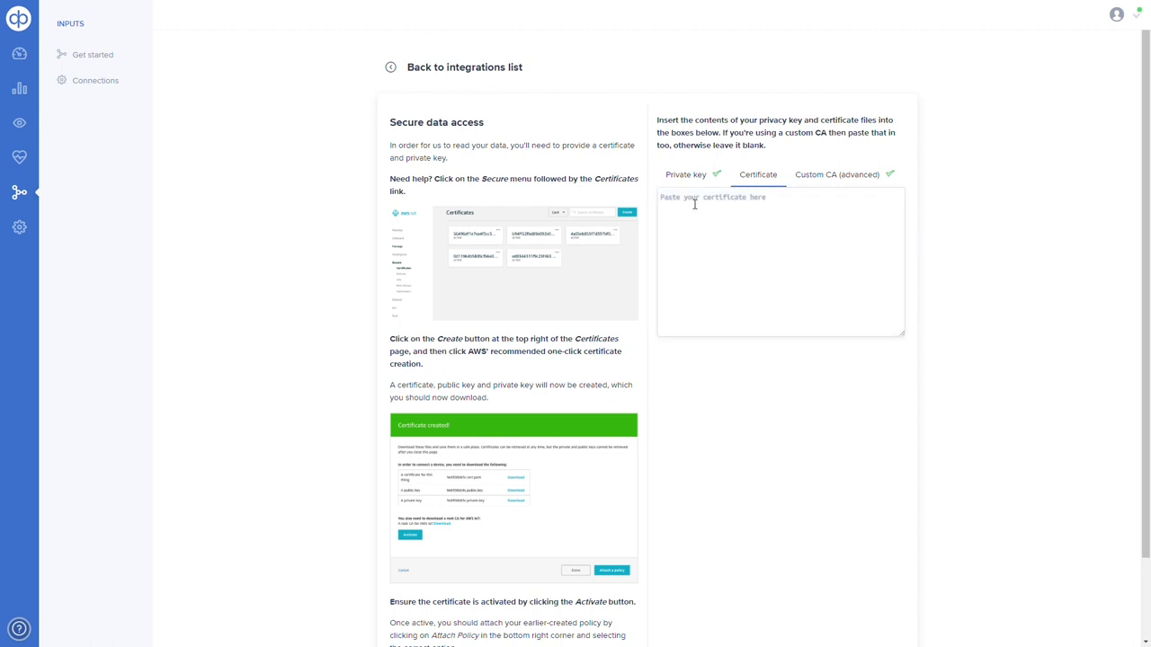
key(ctrl+v)
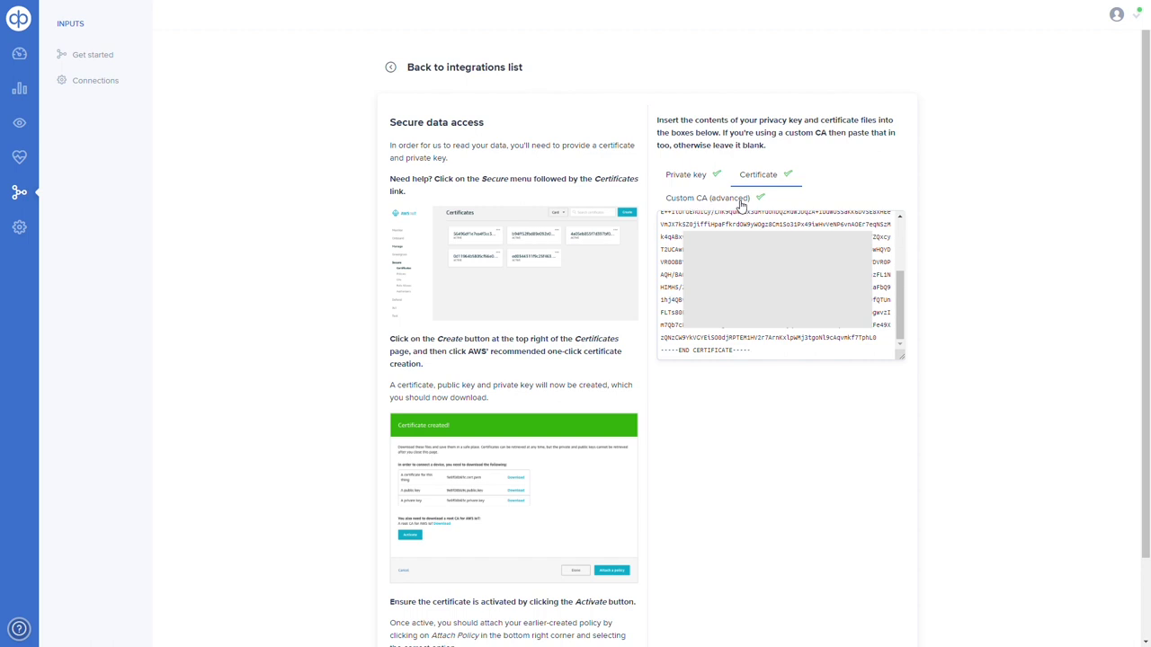
scroll(741, 207, down, 1)
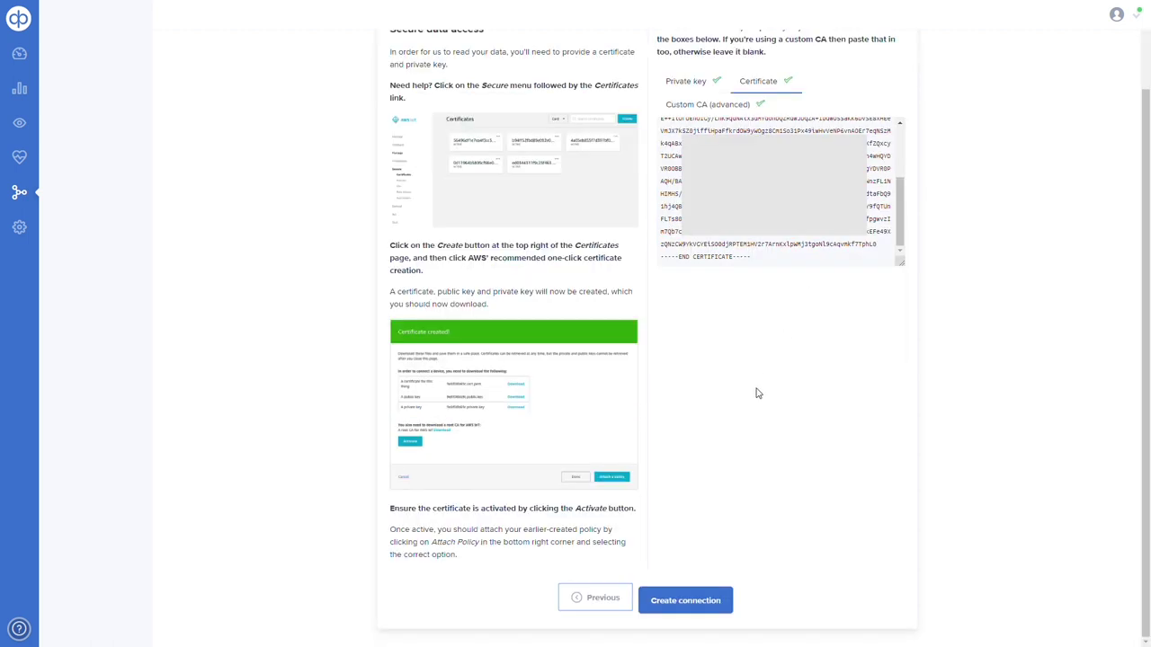
click(681, 604)
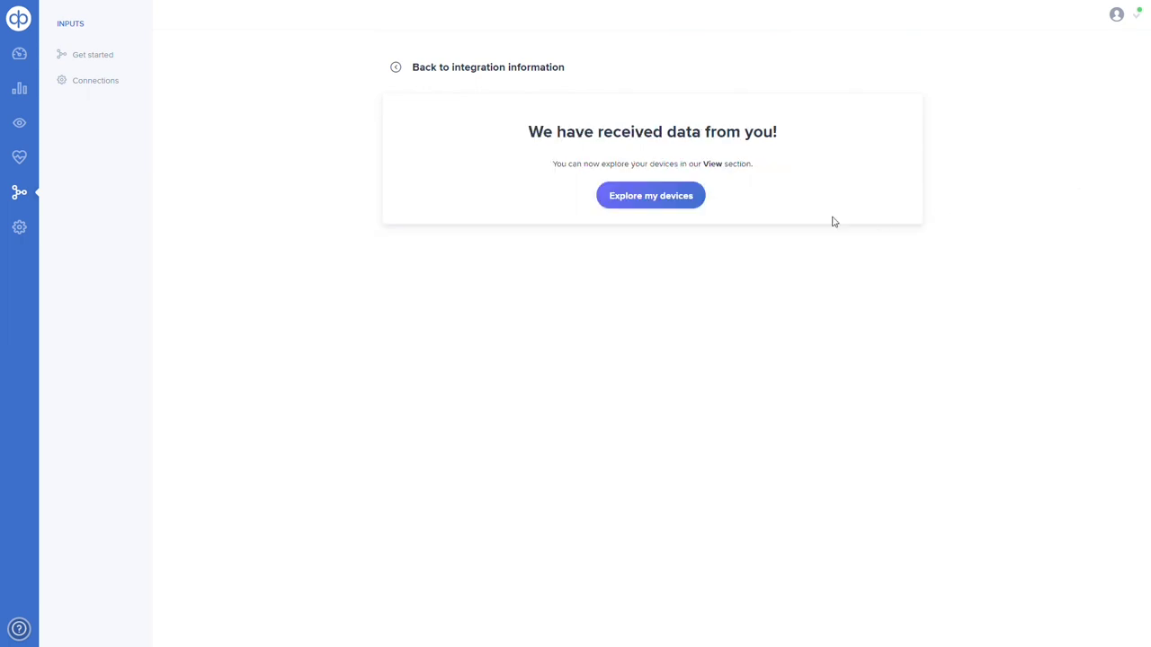
- Explore the connected devices without the log, viewing the details of devices 0d-95-29-8e-24-ef and 7f-d0-5c-da-83-b3
click(657, 197)
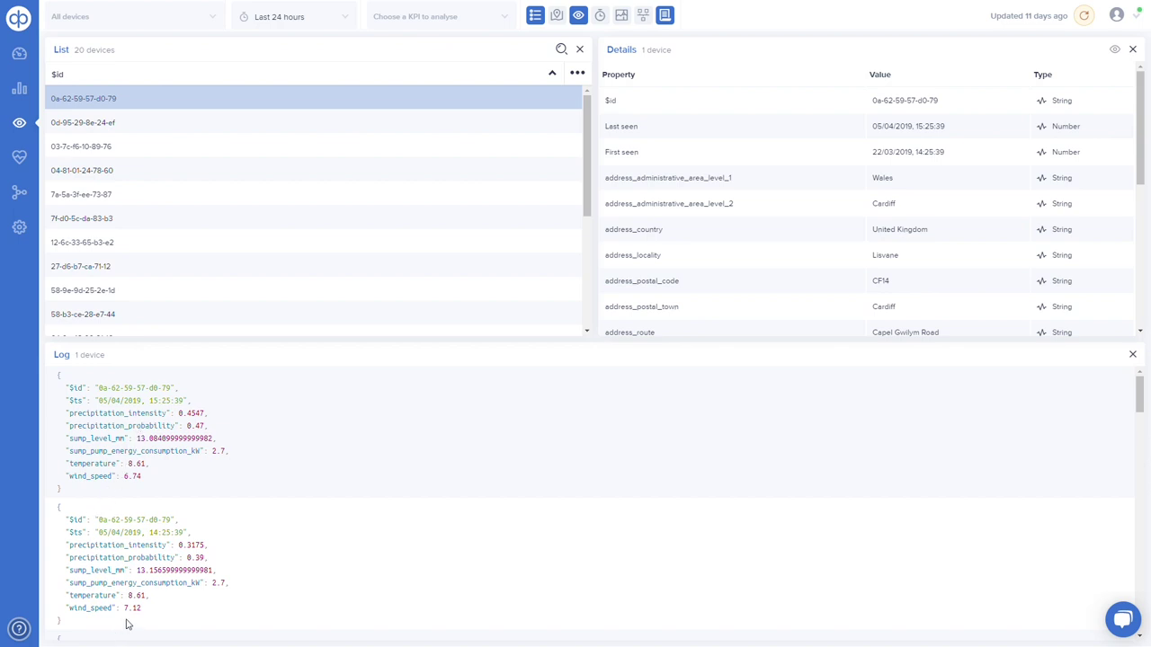
click(1132, 354)
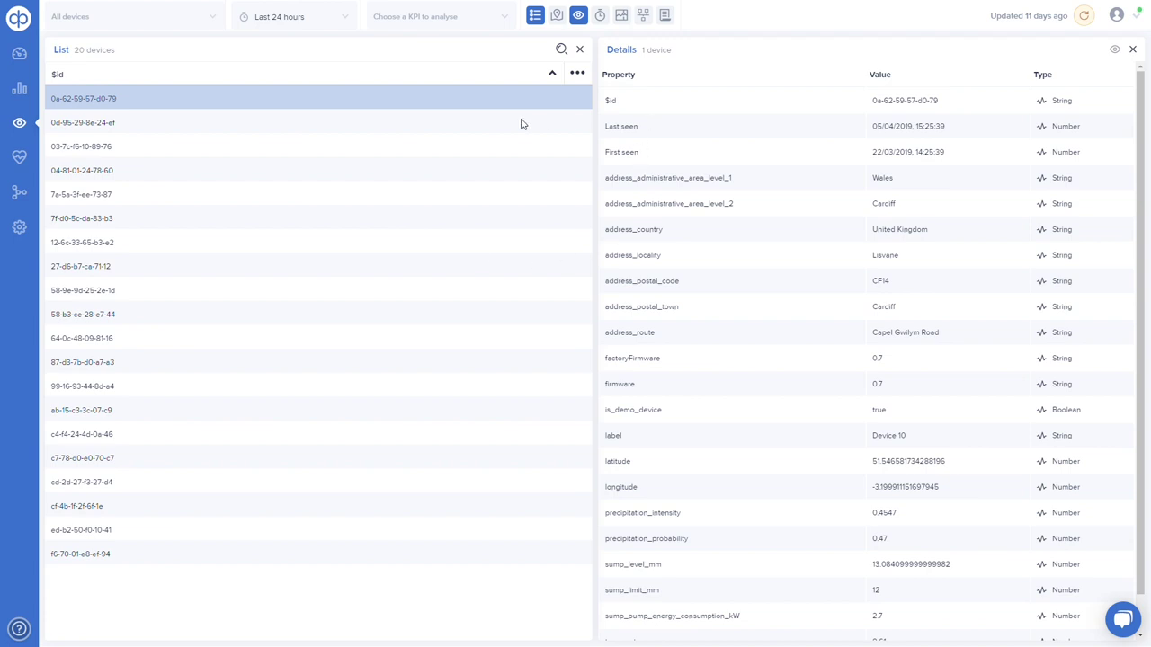
click(459, 127)
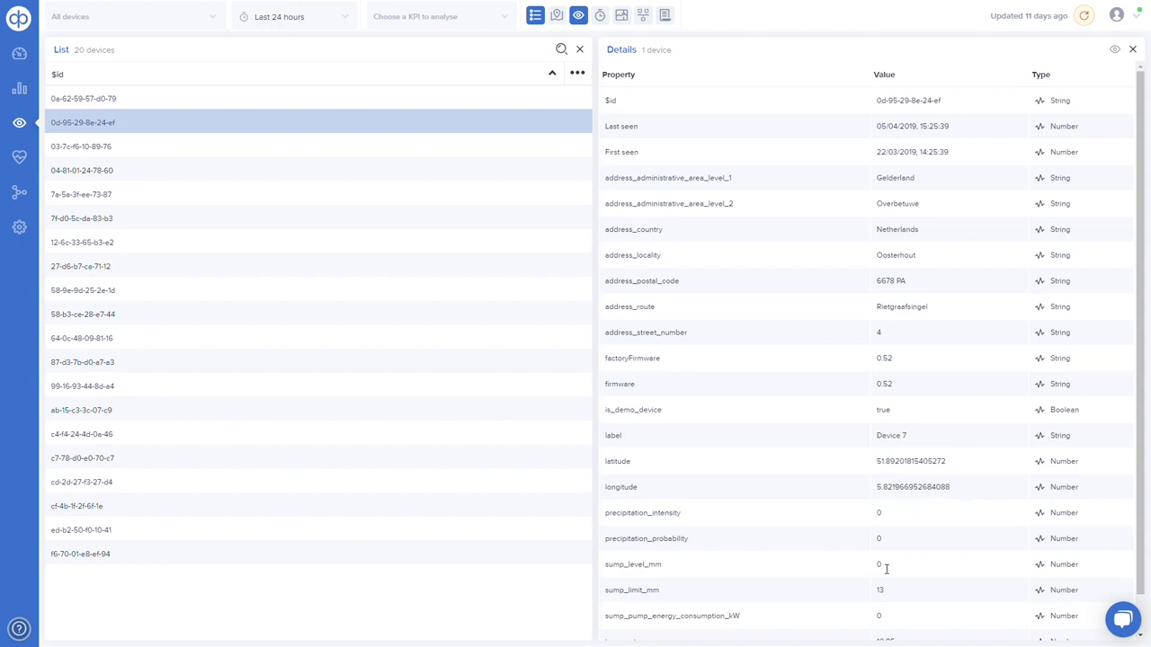
click(225, 224)
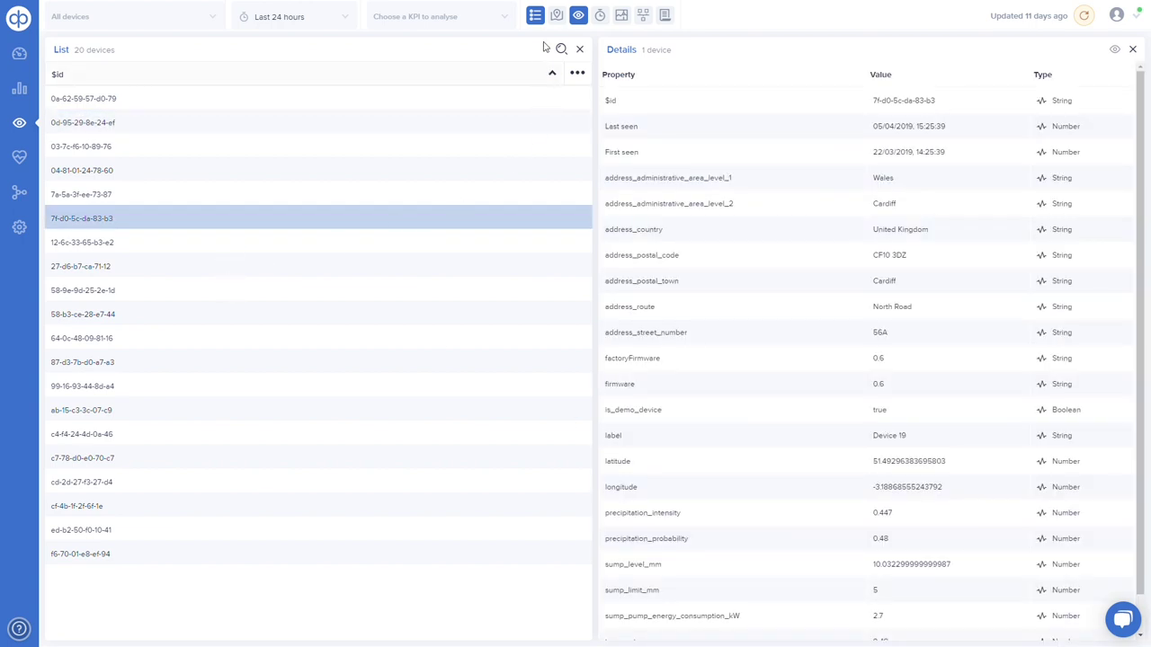
- Show the device map and locate devices 0d-95-29-8e-24-ef and 0a-62-59-57-d0-79 on it
click(557, 17)
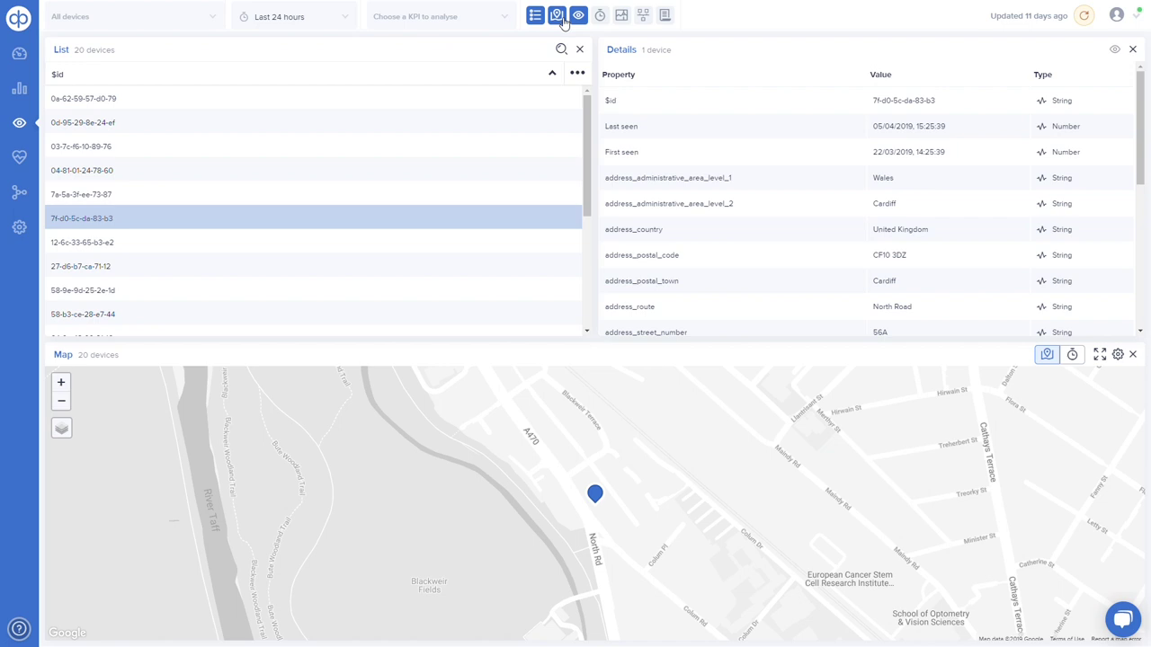
click(207, 124)
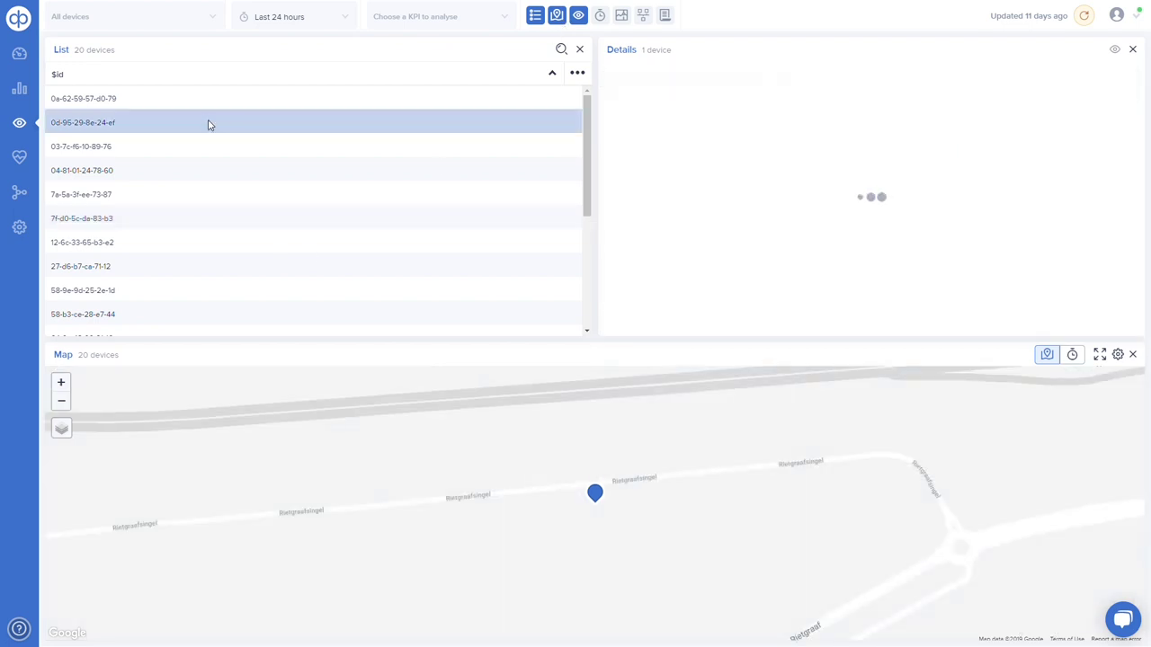
click(206, 102)
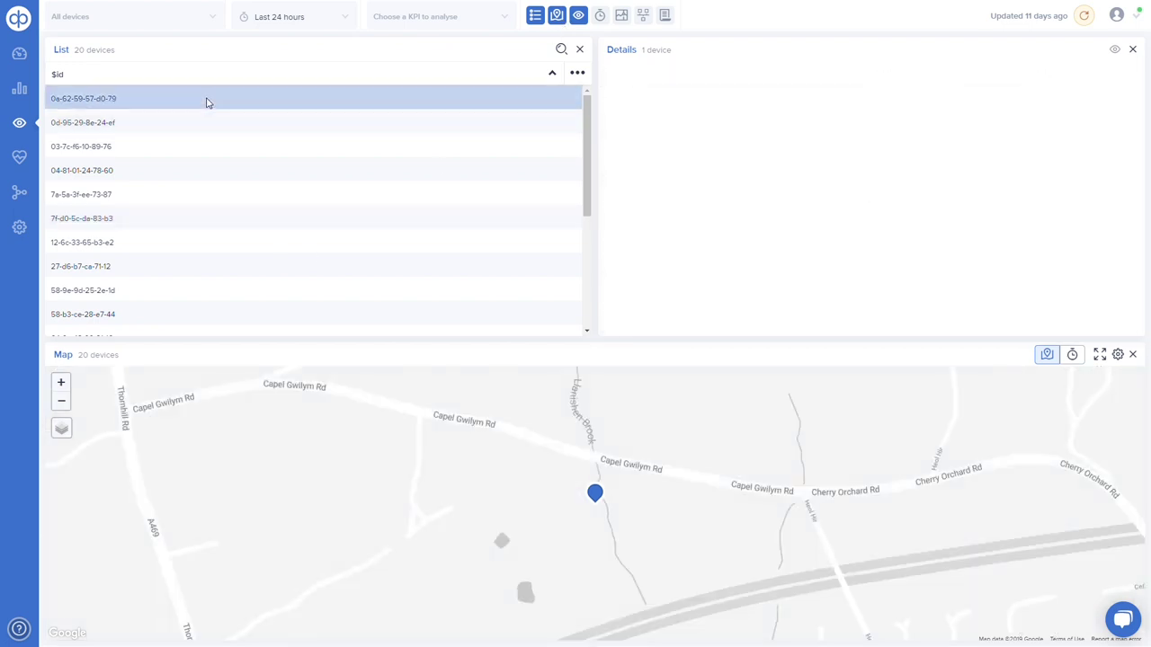
- Add a history chart for device 0d-95-29-8e-24-ef and select precipitation_intensity as a charted property
click(622, 15)
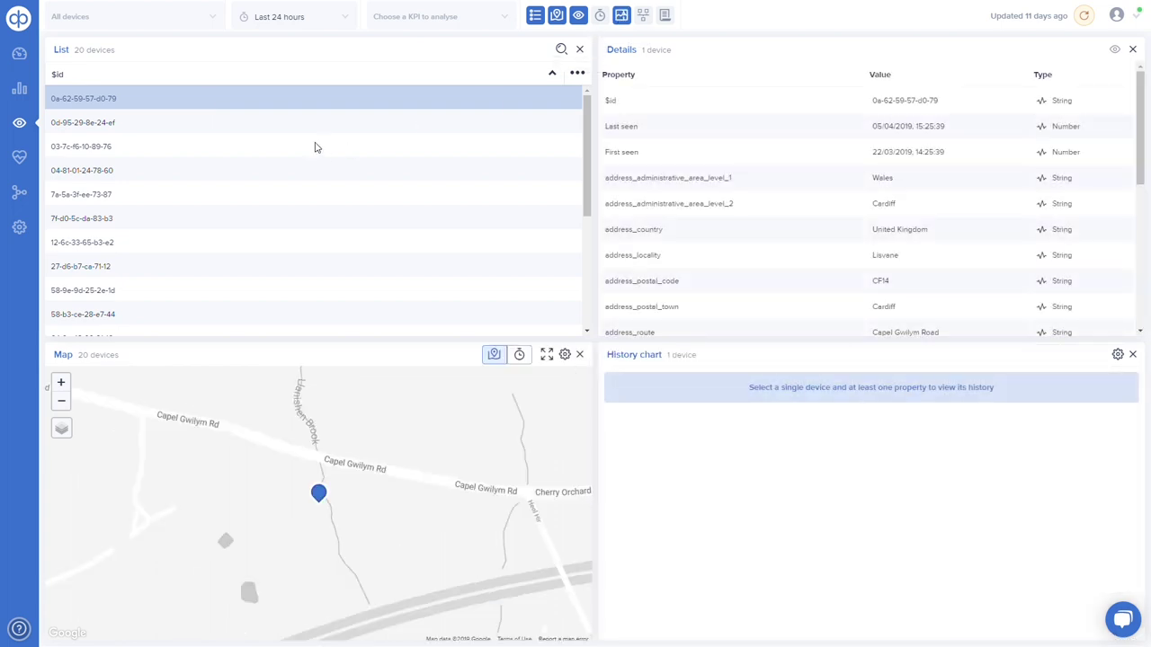
click(228, 126)
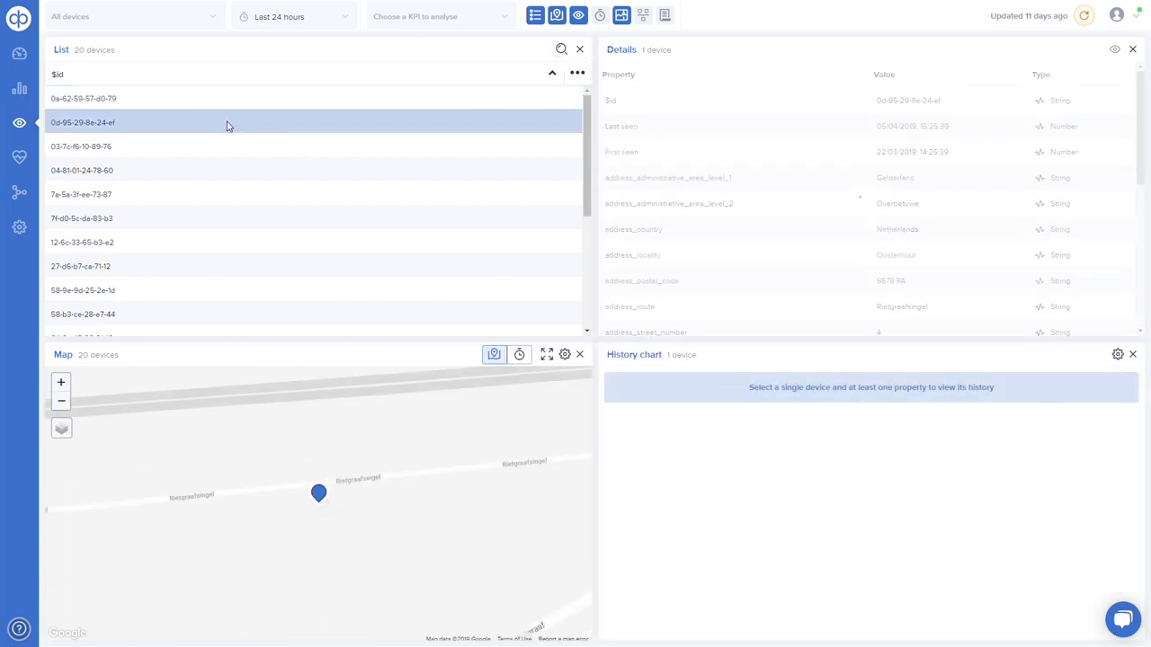
click(1121, 356)
click(654, 308)
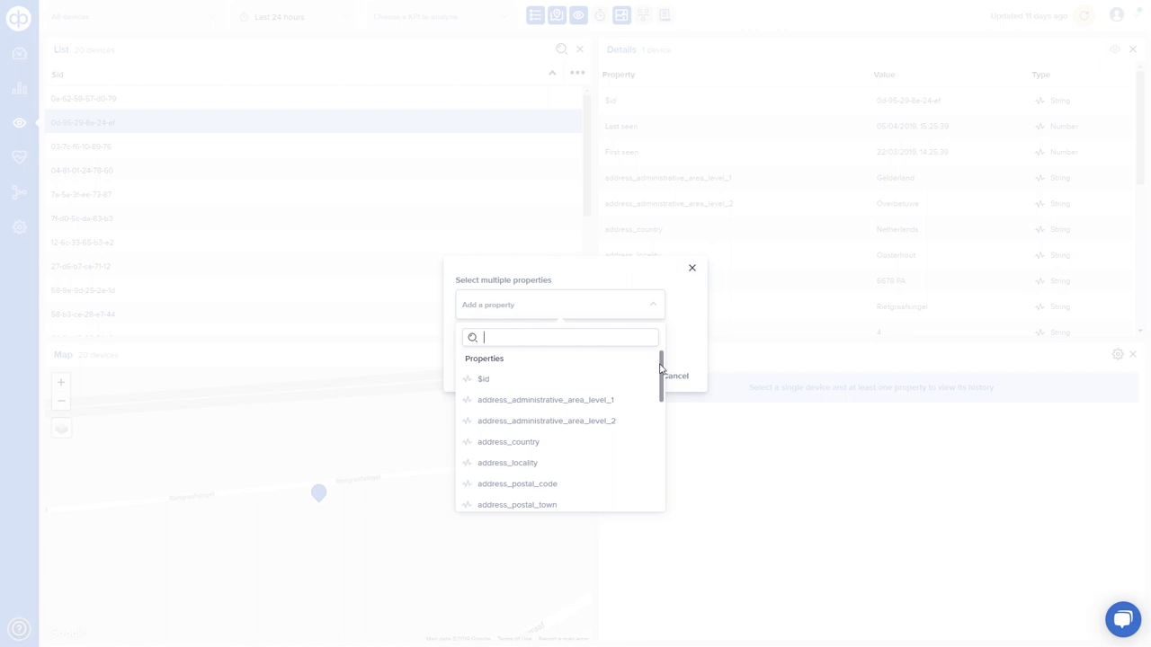
drag(660, 368, 678, 435)
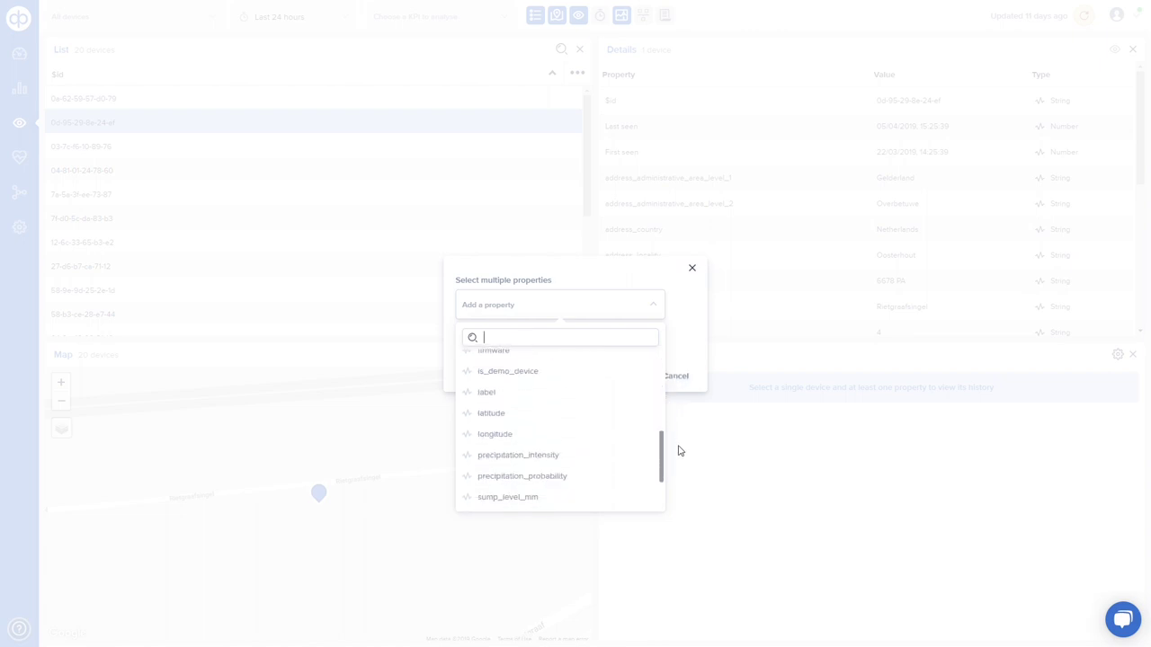
scroll(679, 451, down, 2)
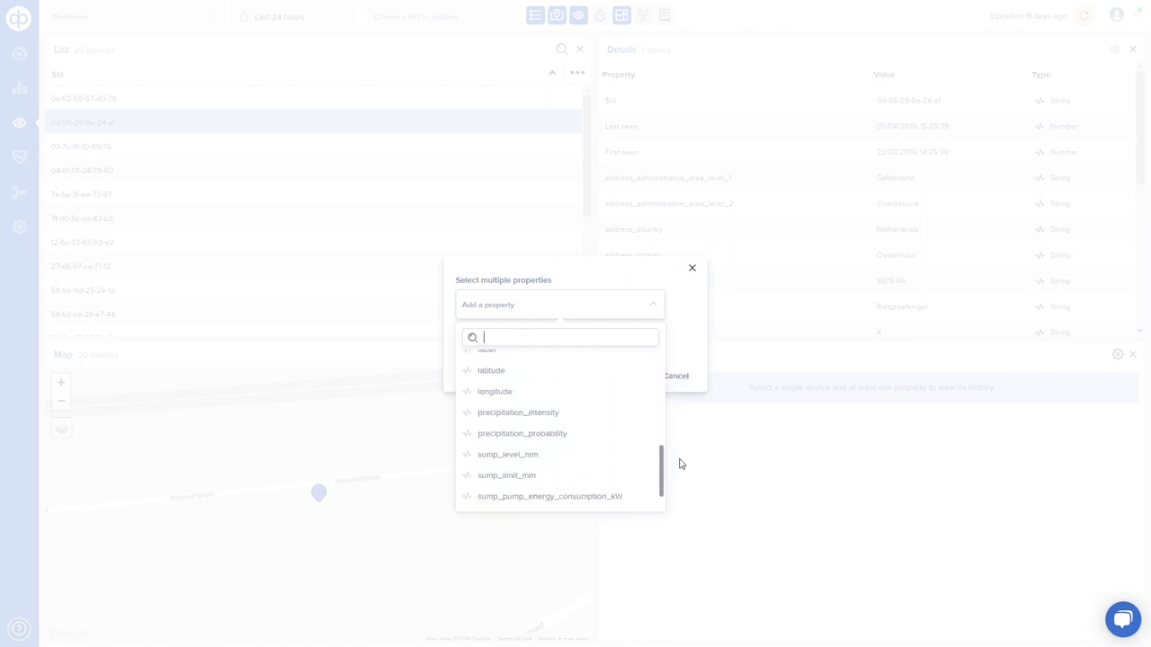
click(612, 407)
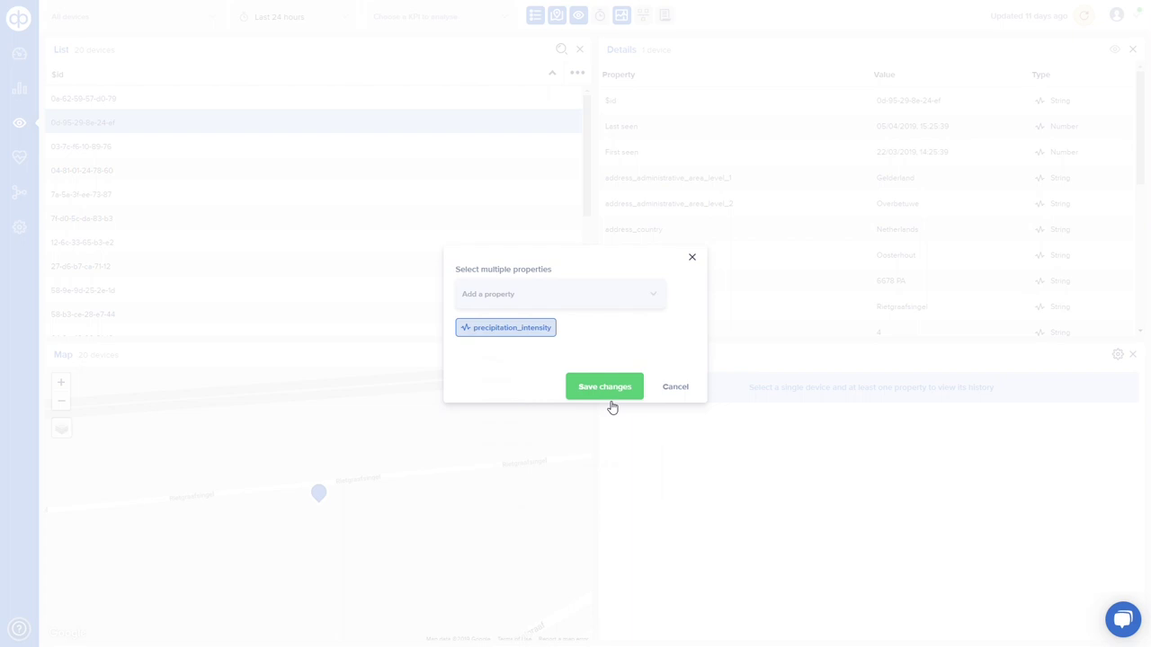
- Add sump_level_mm and sump_pump_energy_consumption_kW to the history chart's properties and save the changes
click(658, 297)
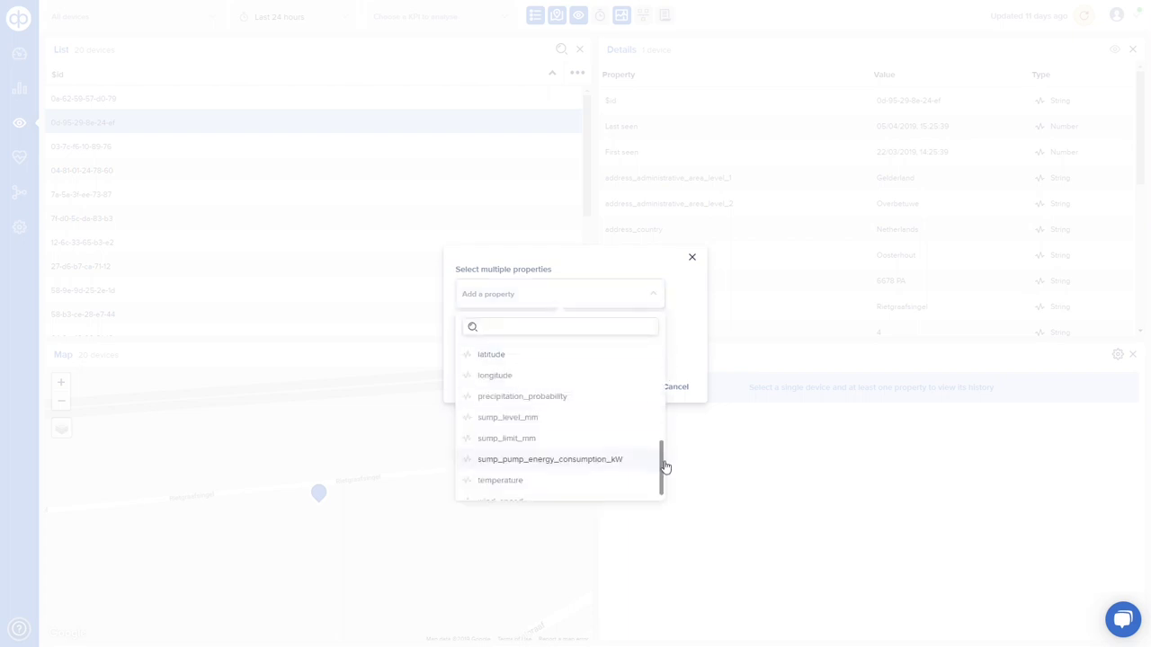
scroll(665, 467, down, 1)
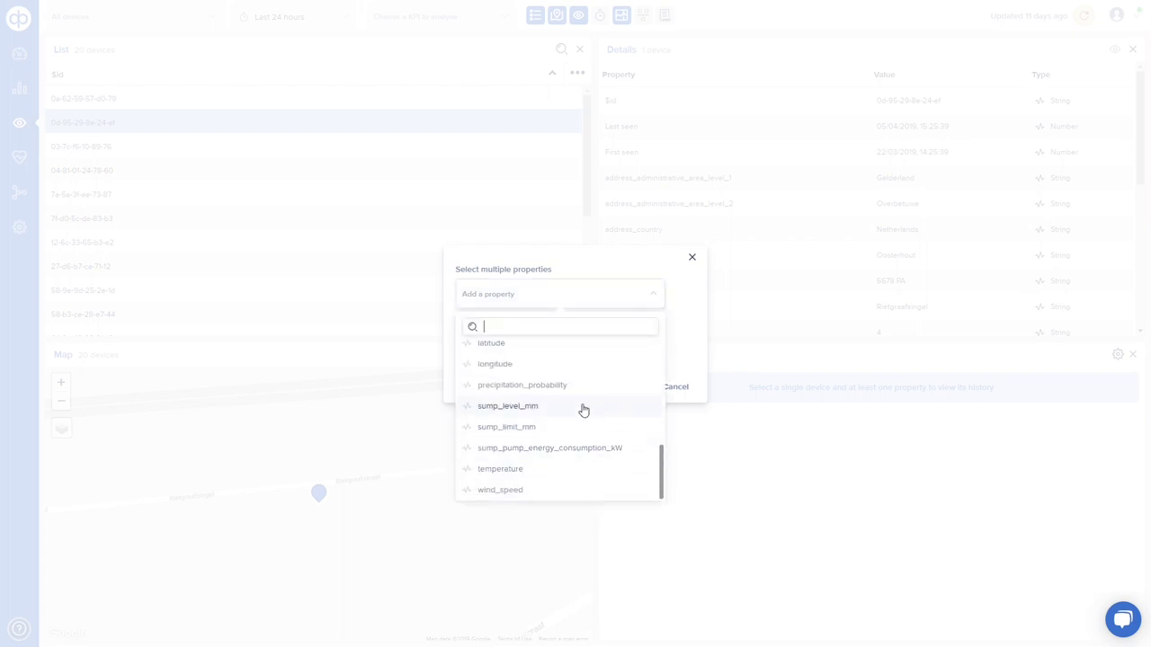
click(582, 407)
click(653, 303)
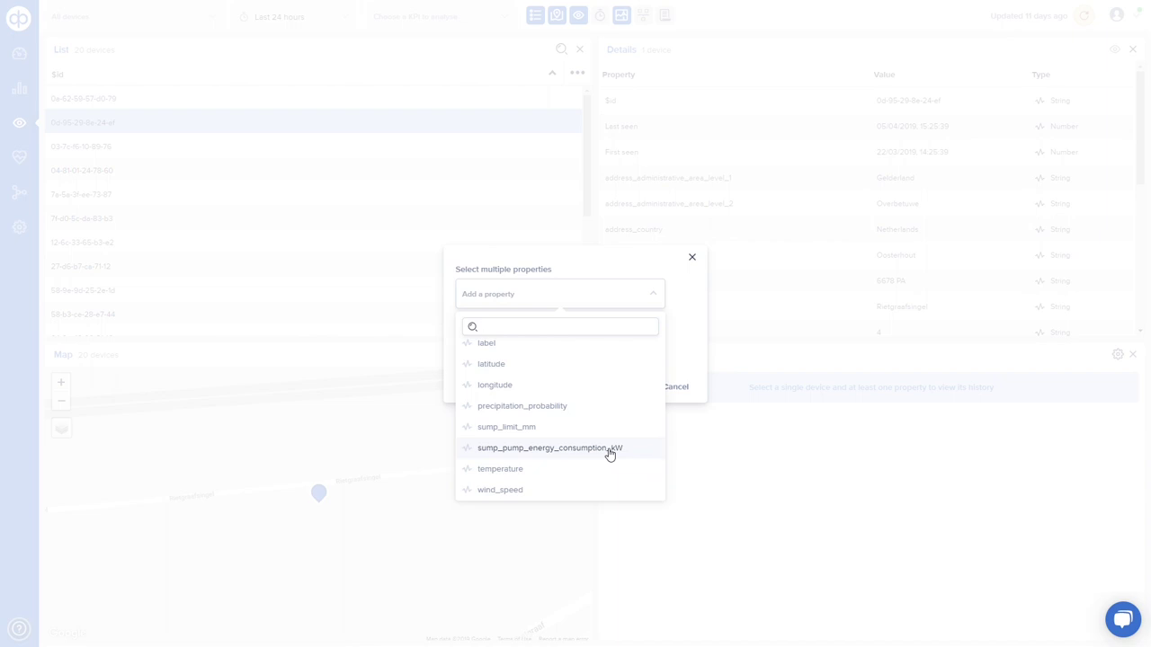
click(609, 453)
click(608, 401)
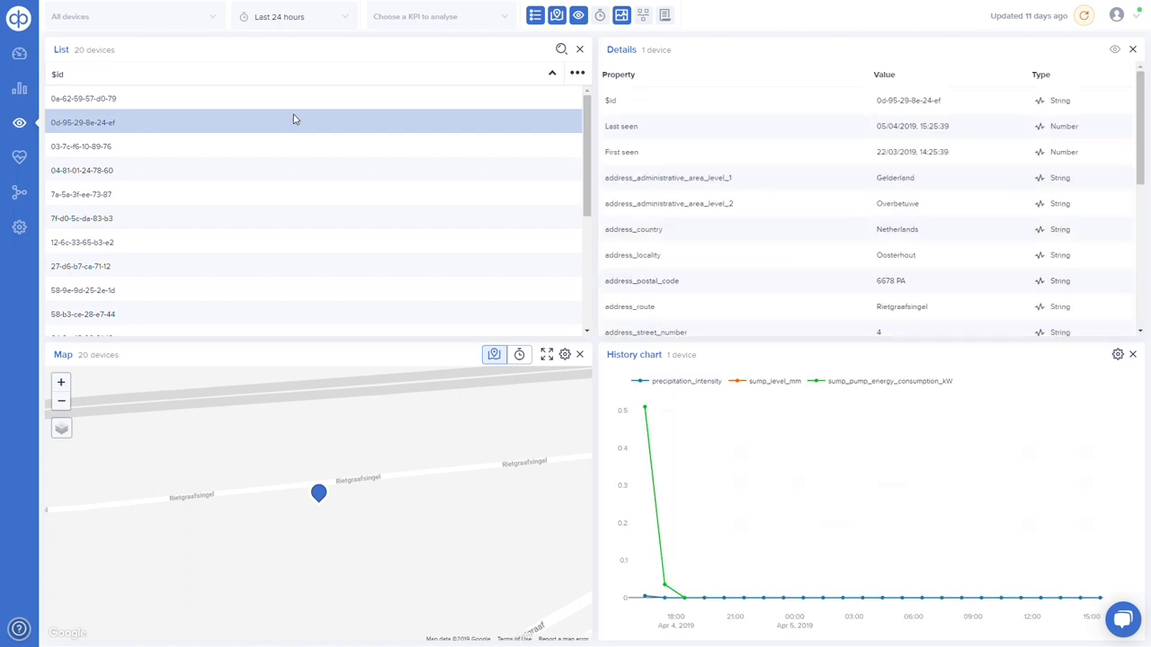
- Set the time range of the device data to Last 14 days
click(306, 21)
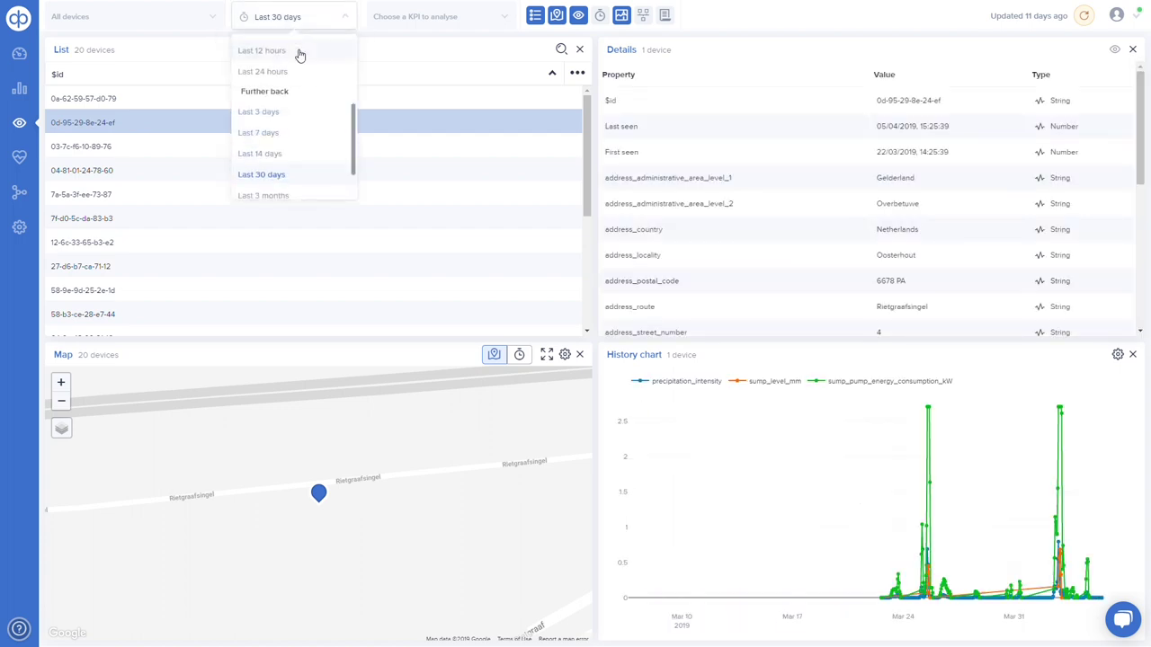
click(292, 159)
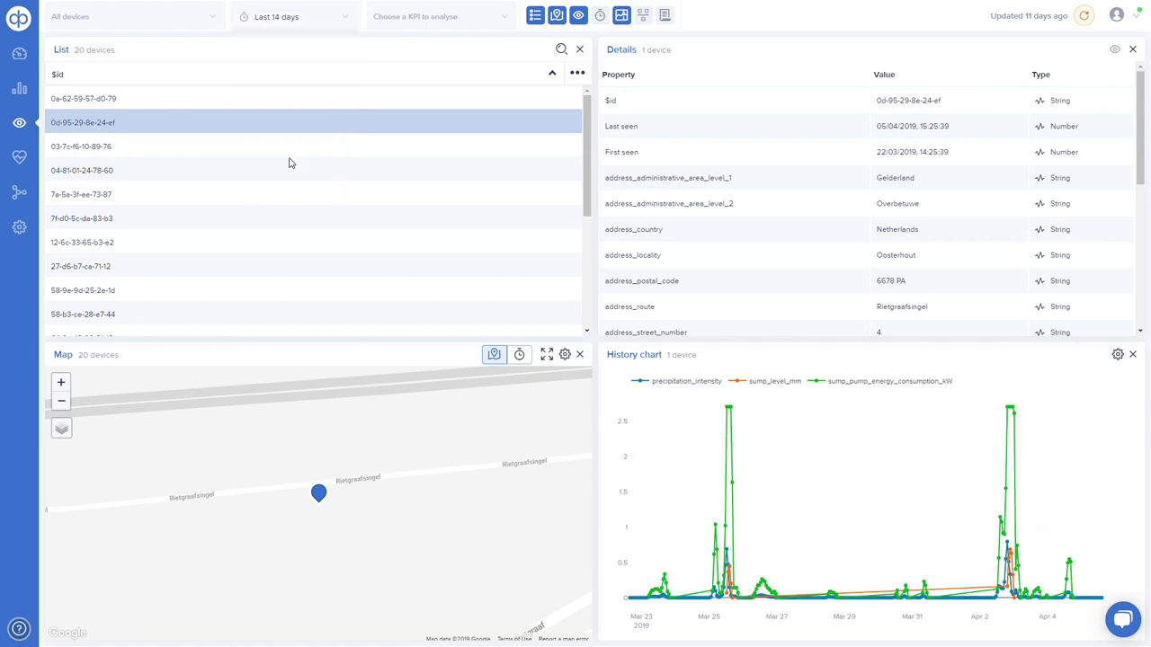
- Close the map and device details, and show the history chart for device cf-4b-1f-2f-6f-1e
click(580, 354)
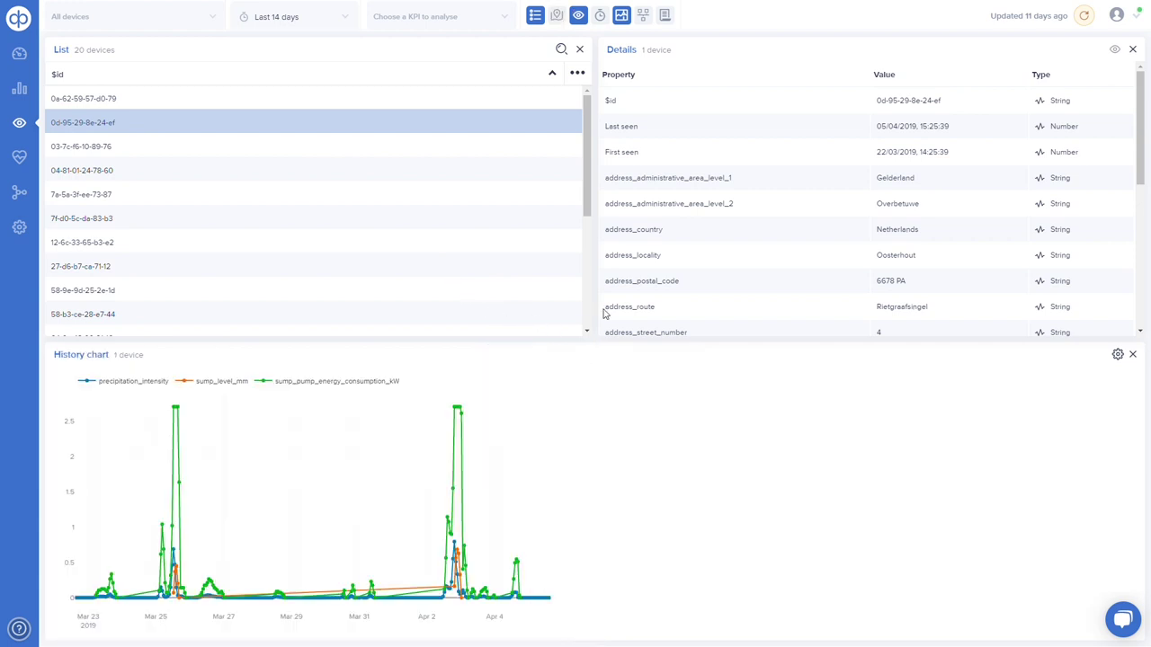
click(1133, 49)
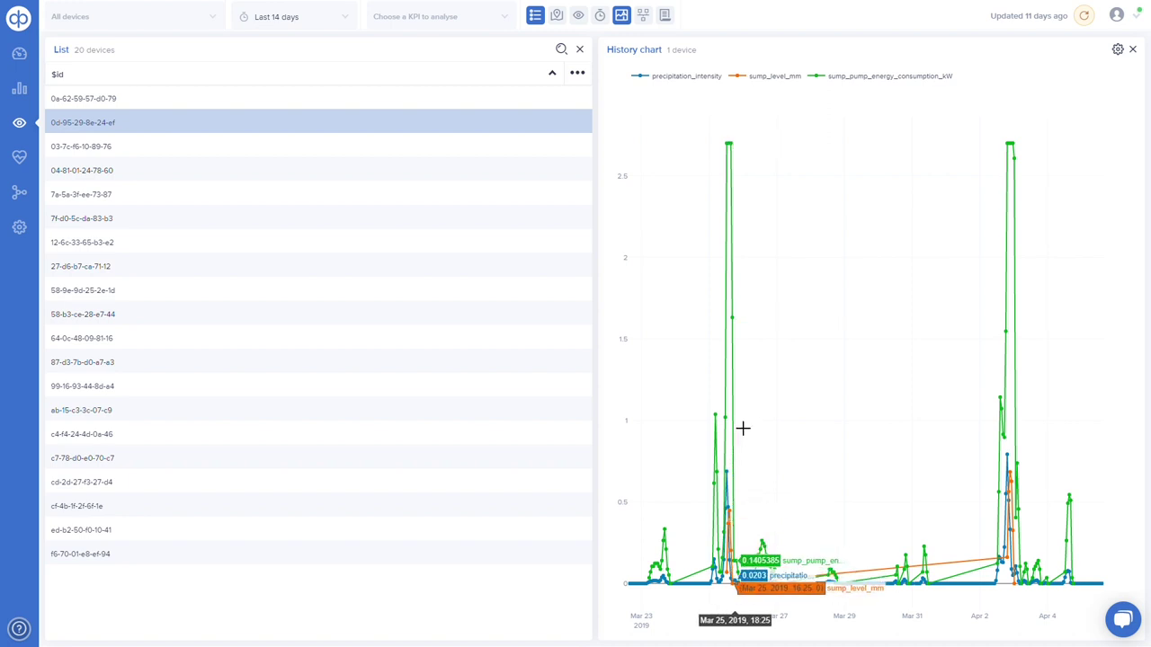
click(182, 515)
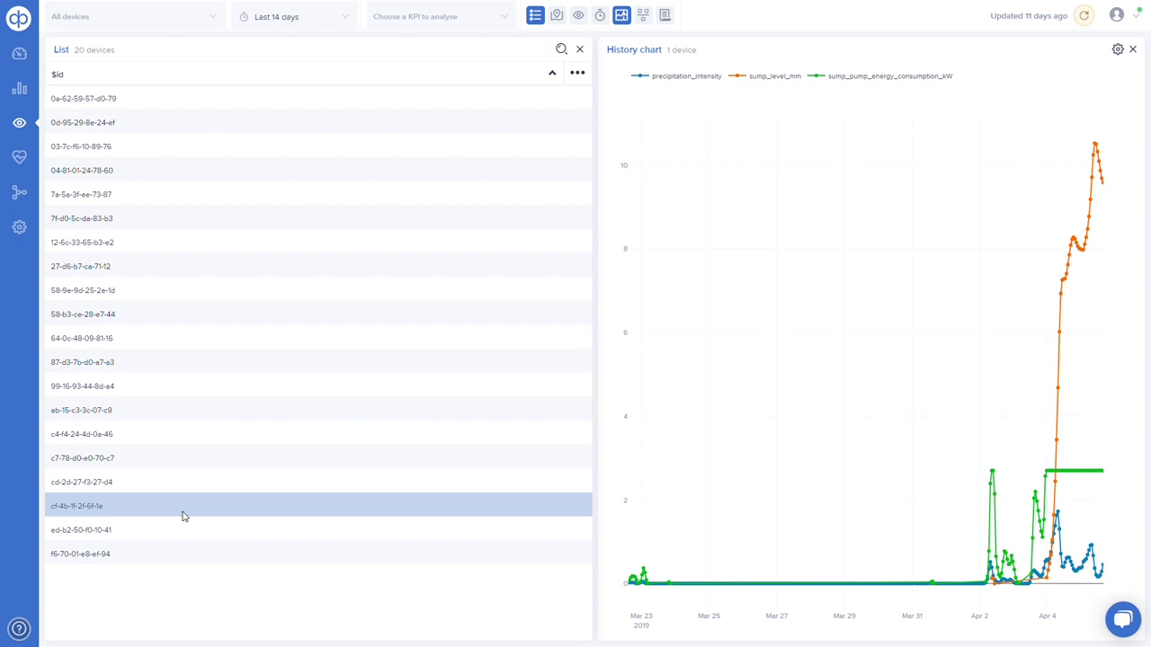
- Add address_administrative_area_level_2 and precipitation_intensity as columns in the device list
click(580, 76)
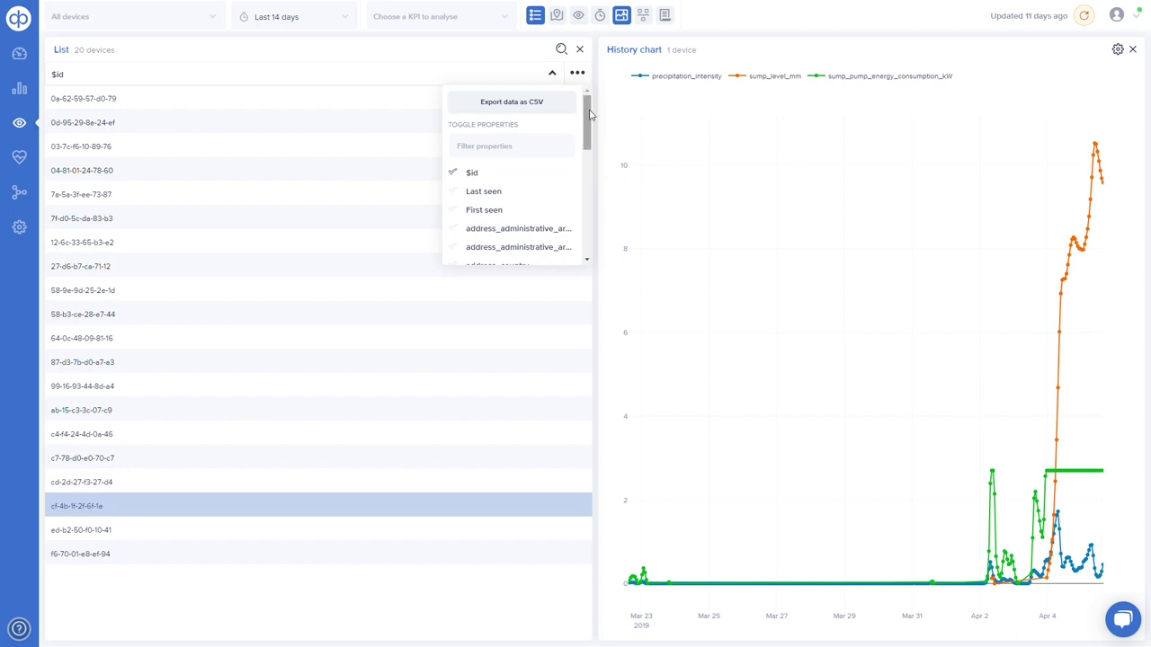
scroll(591, 115, down, 2)
click(554, 179)
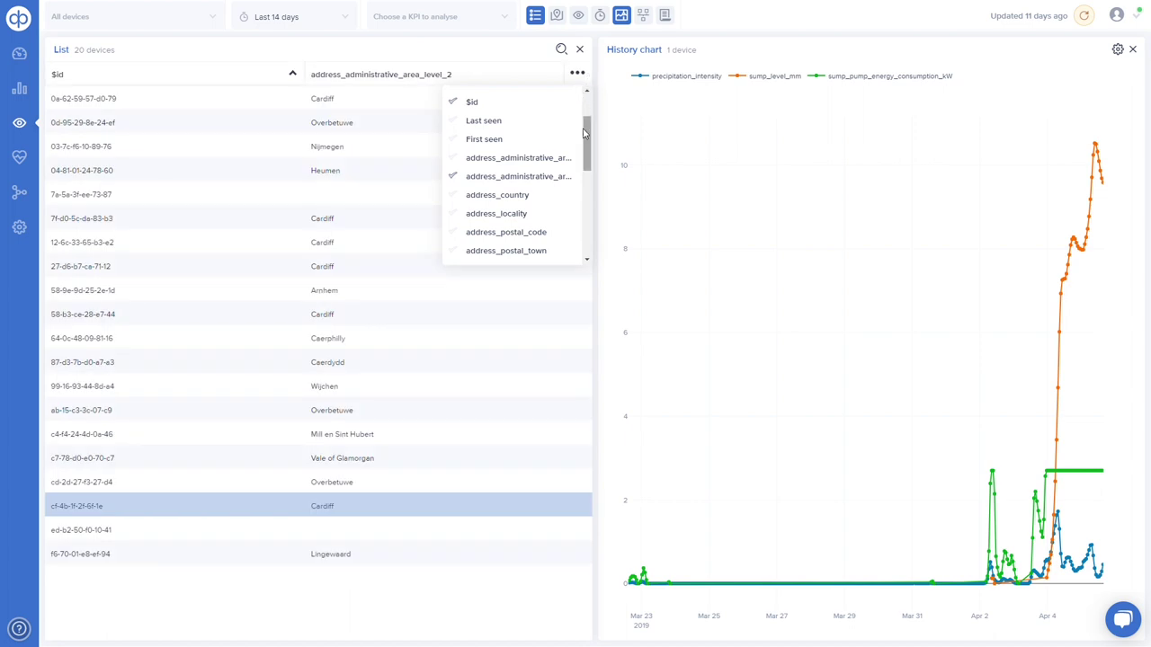
drag(585, 165, 592, 237)
click(542, 183)
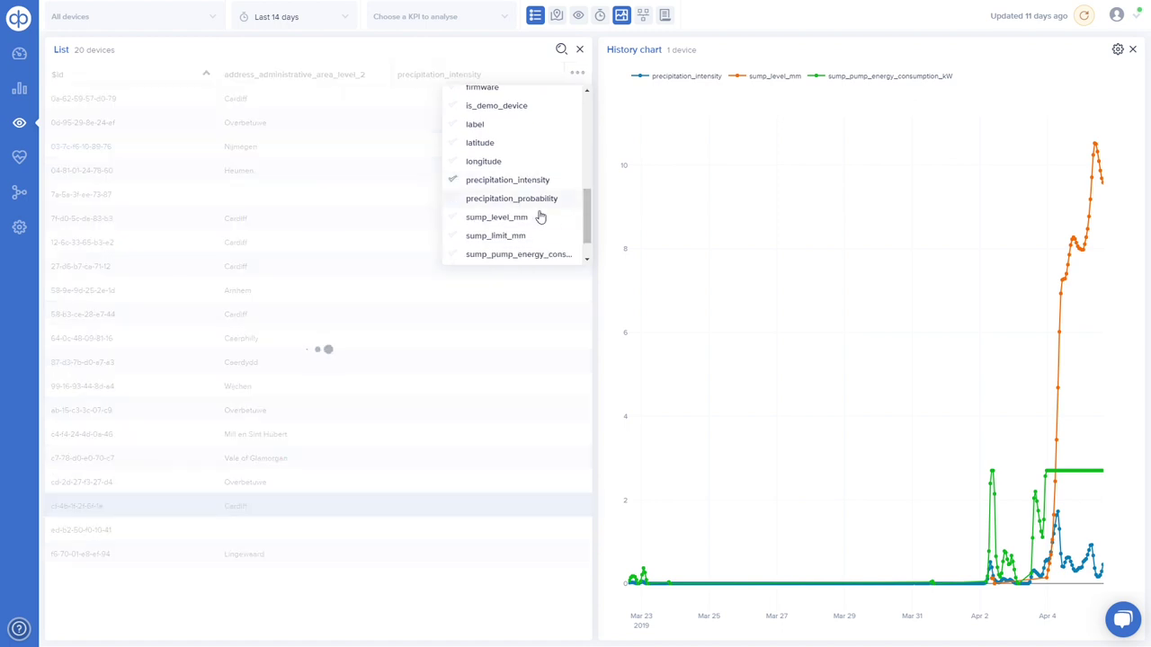
- Add sump_level_mm, sump_limit_mm and sump_pump_energy_consumption_kW as further columns in the device list
click(530, 218)
click(523, 236)
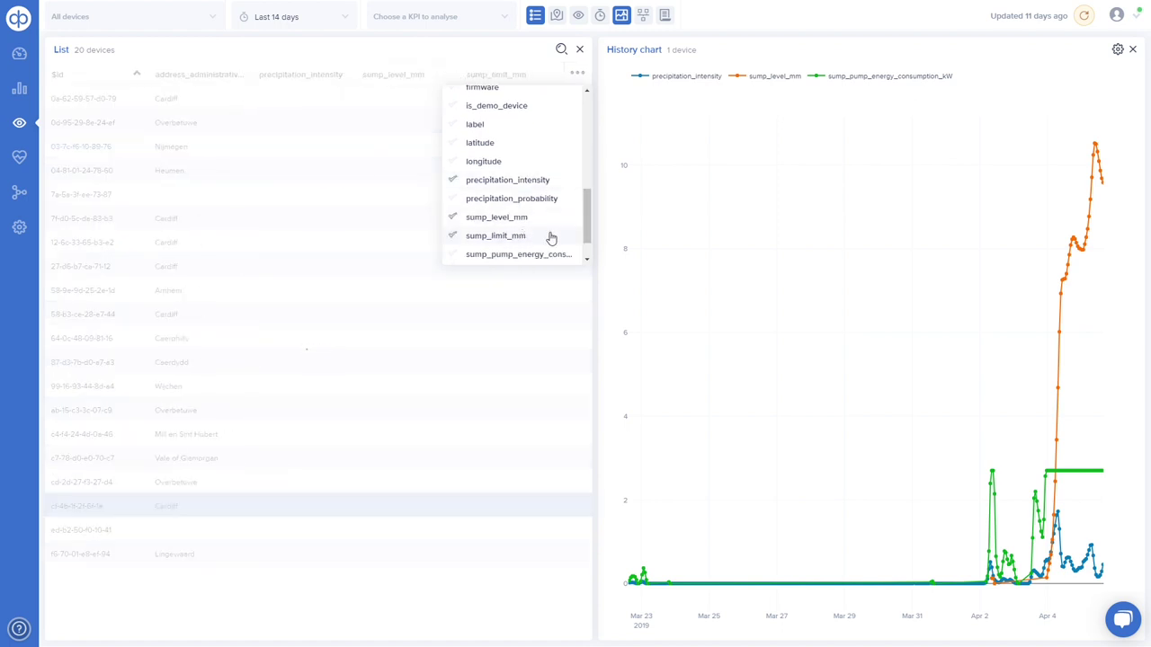
click(557, 257)
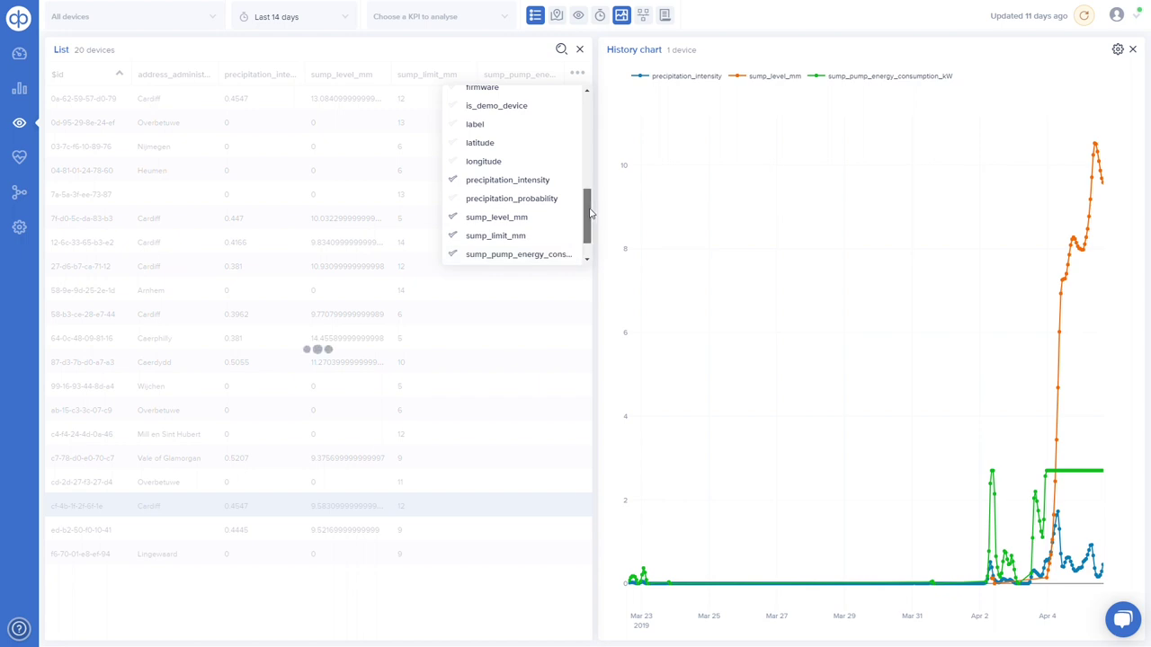
drag(591, 224, 590, 237)
click(577, 73)
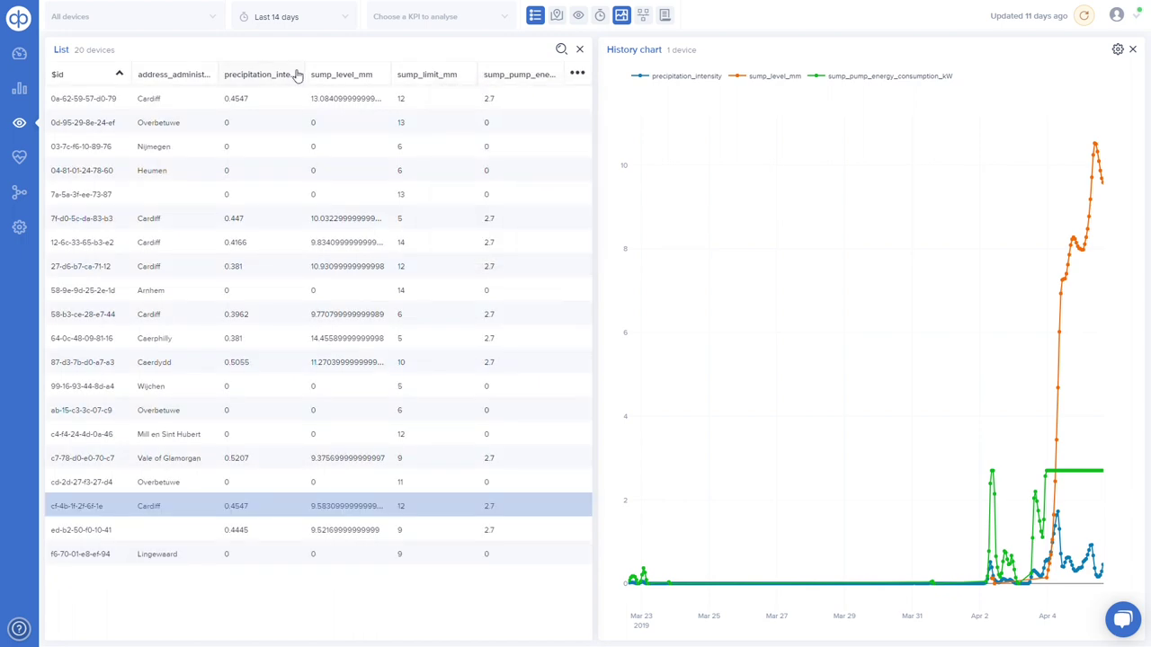
- Sort the device list by sump_level_mm and chart the Last 3 days of history for device 64-0c-48-09-81-16
click(347, 77)
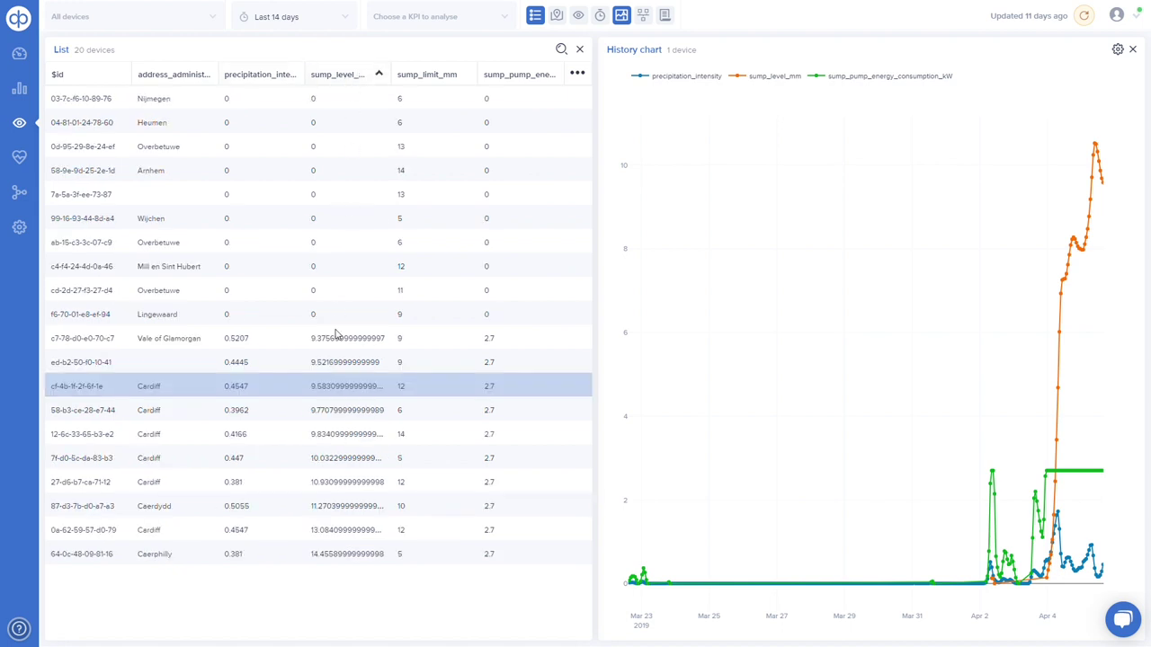
click(343, 556)
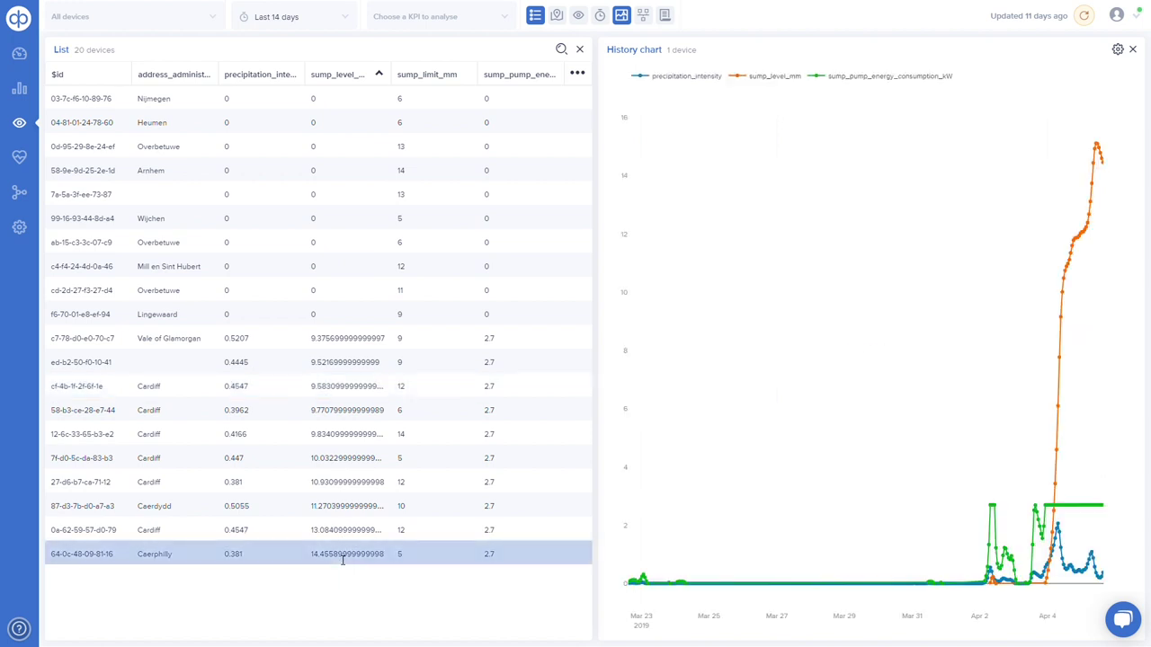
click(329, 18)
click(292, 116)
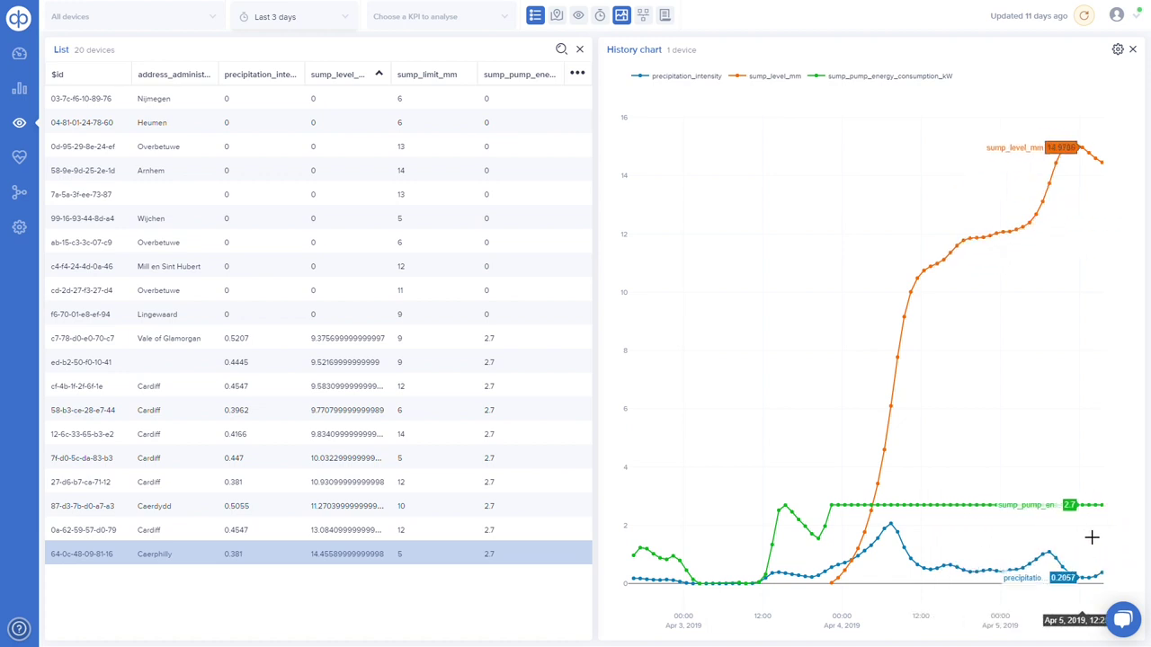
- Start a new device filter and name it "pump running flat out"
click(206, 18)
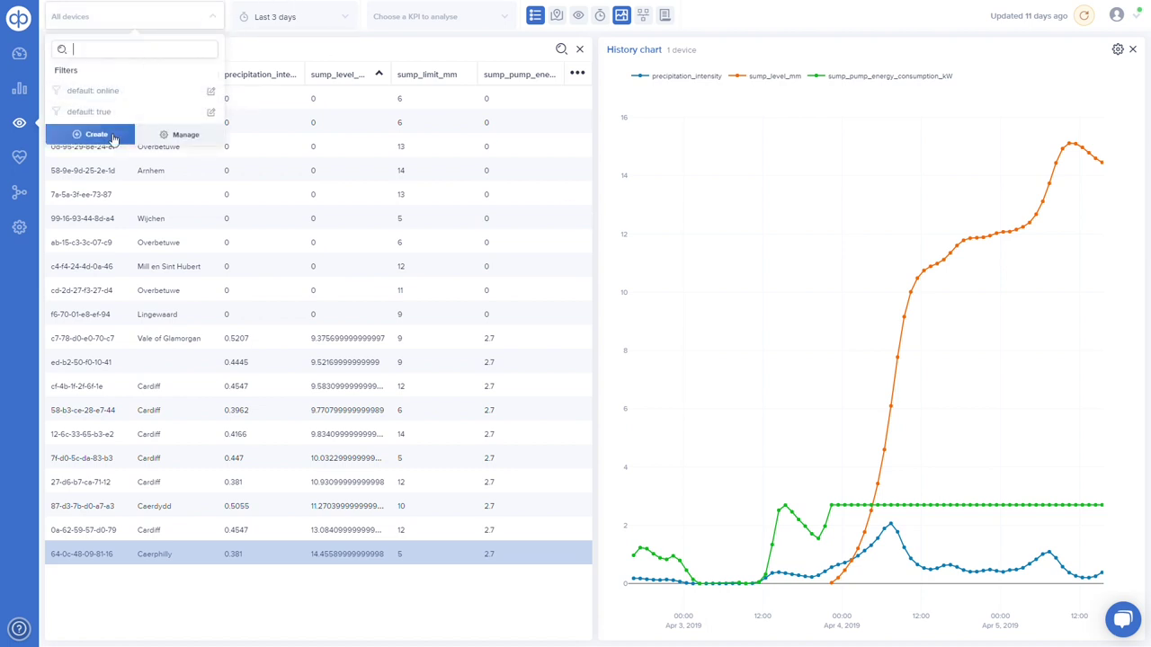
click(112, 135)
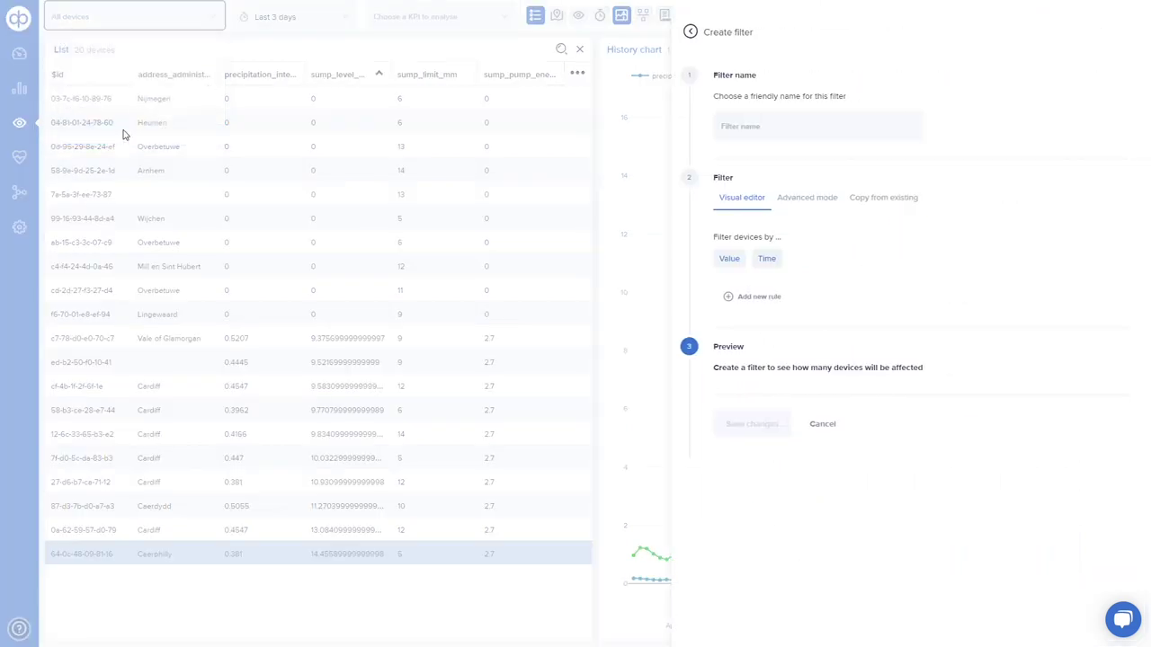
click(761, 132)
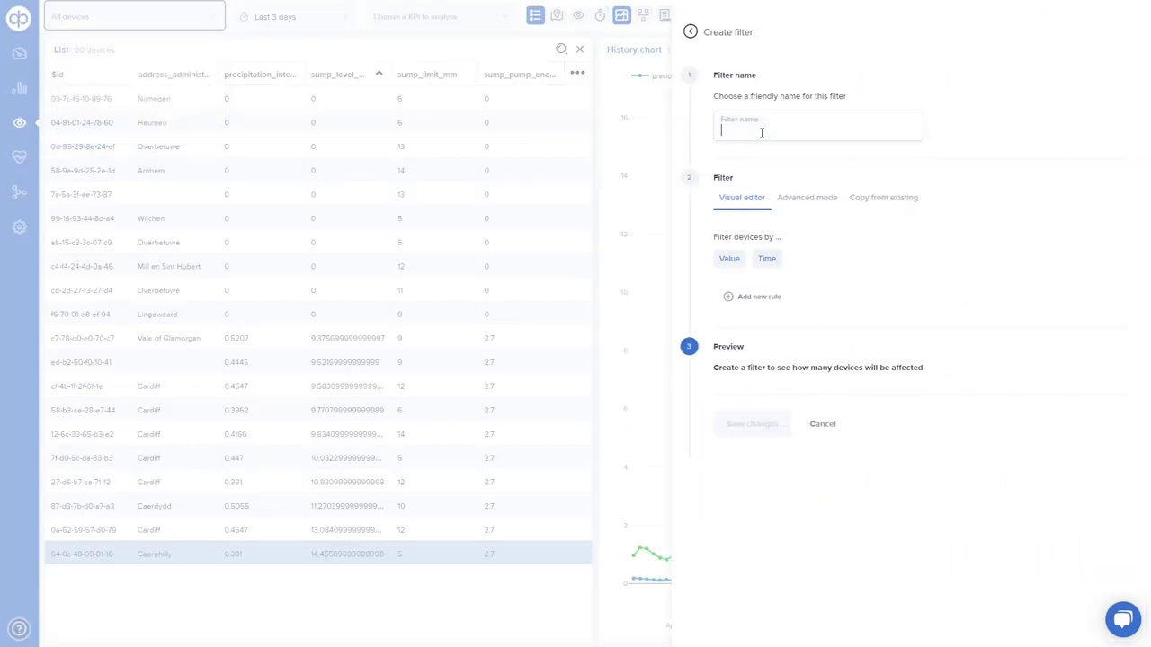
text(pump running flat out)
- Add a value rule that sump_pump_energy_consumption_kW is more than 2.6, and save the filter
click(737, 261)
click(771, 268)
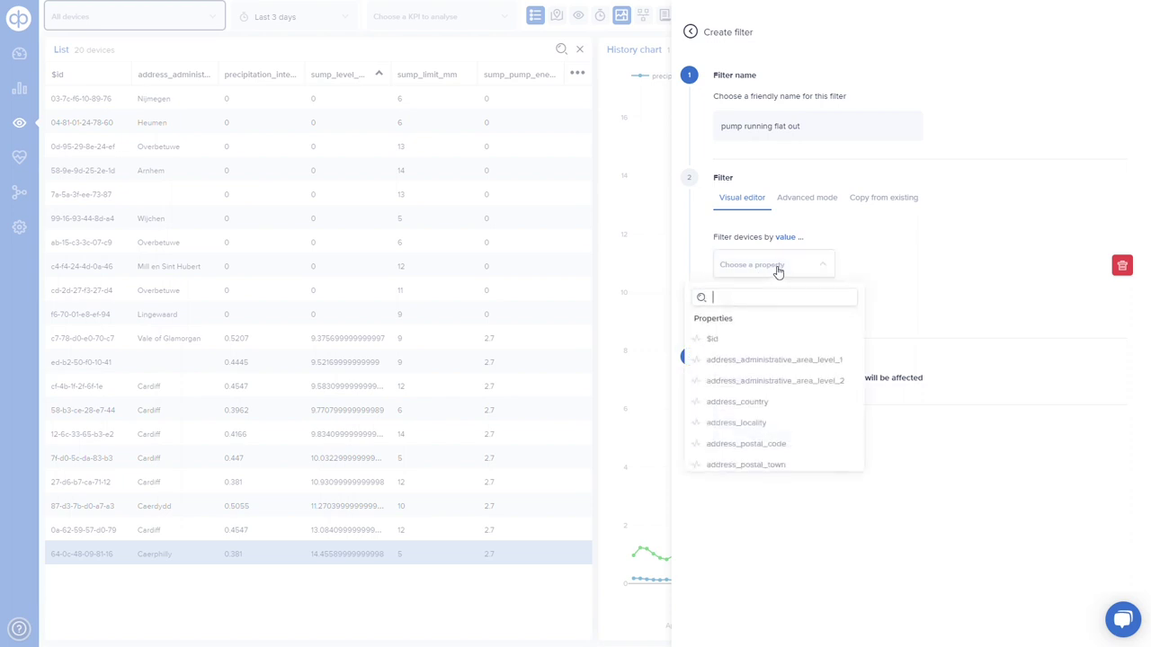
drag(863, 354, 857, 452)
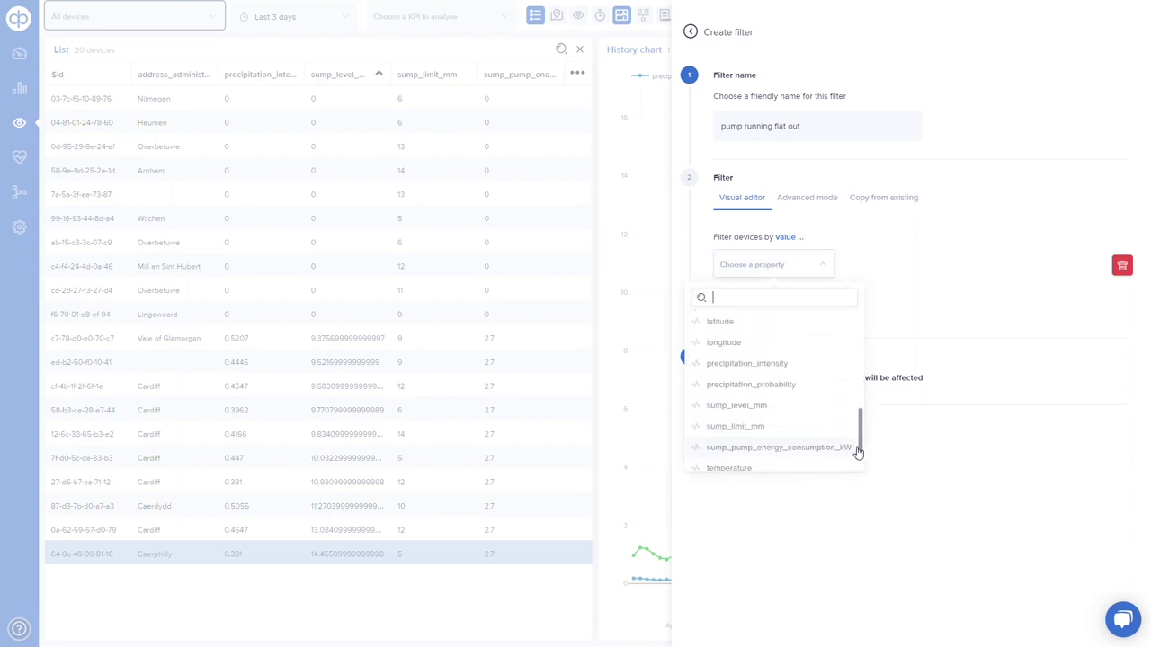
click(833, 452)
click(907, 273)
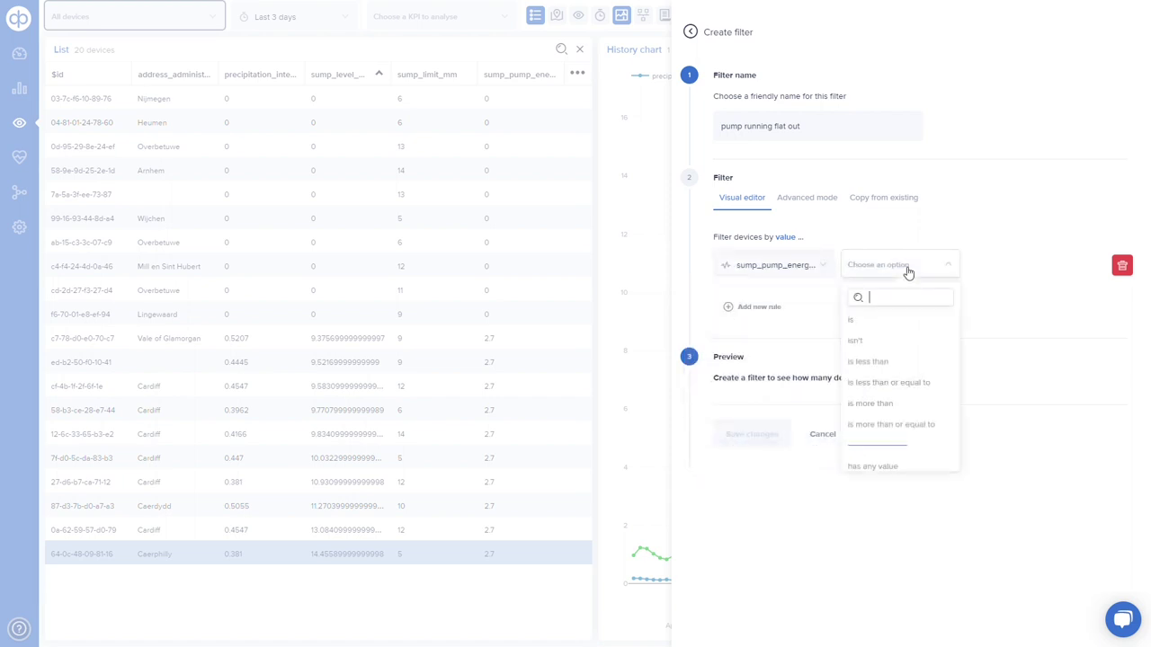
click(896, 405)
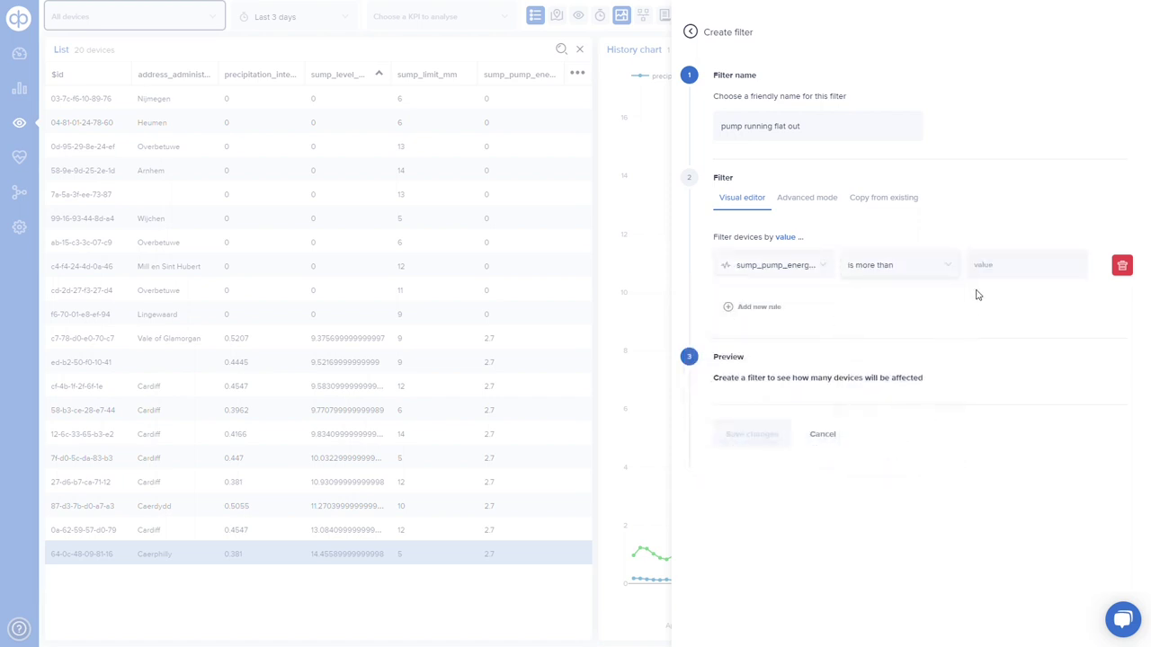
click(994, 270)
text(2.6)
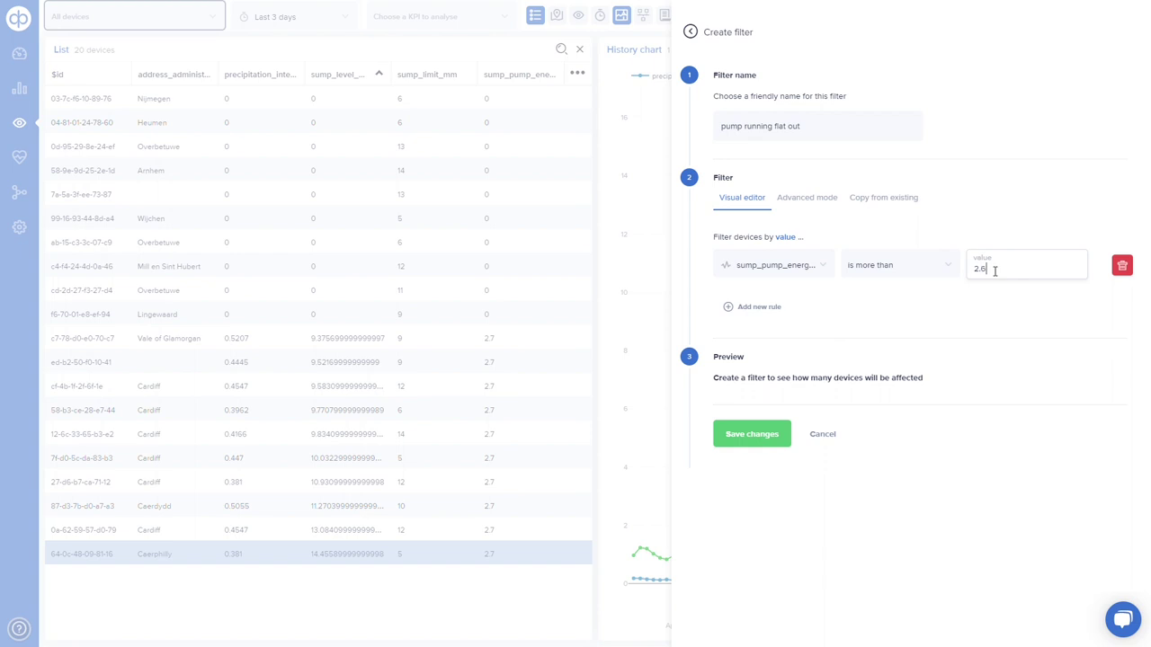
click(763, 428)
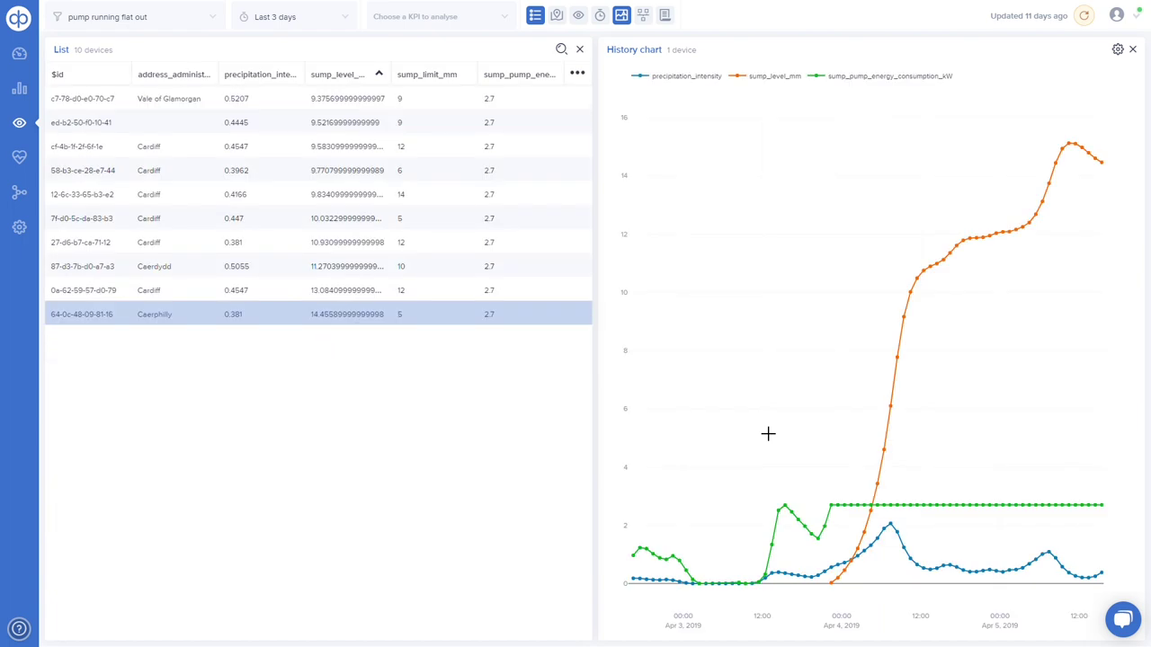
- Start another new device filter and name it "sump overflow"
click(164, 18)
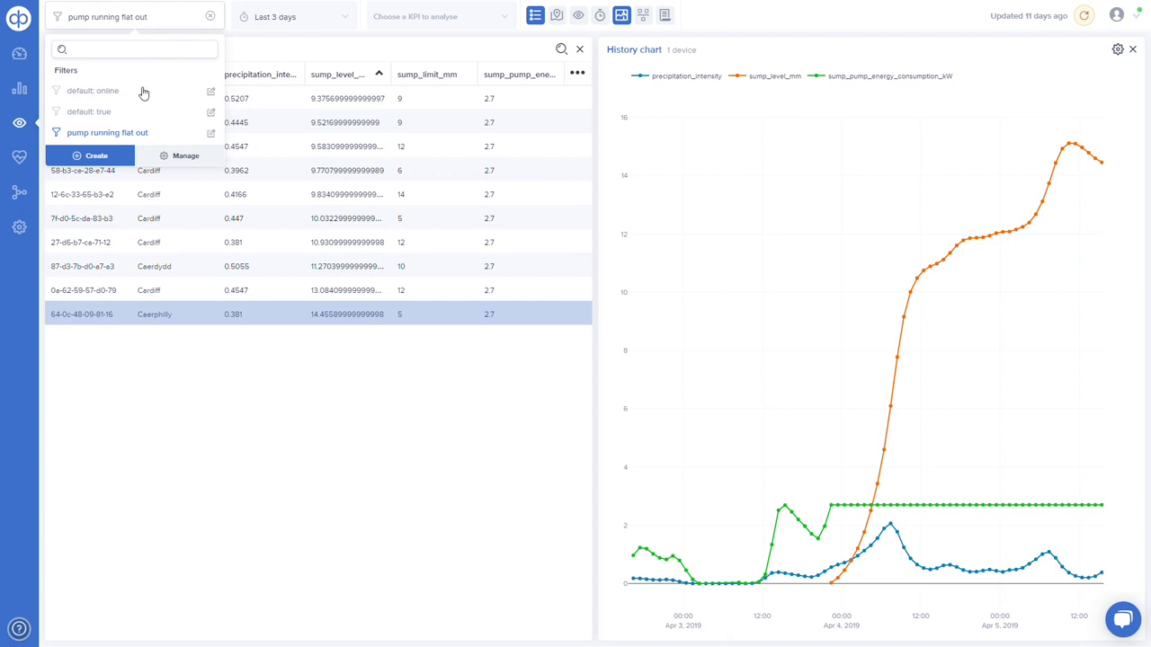
click(96, 156)
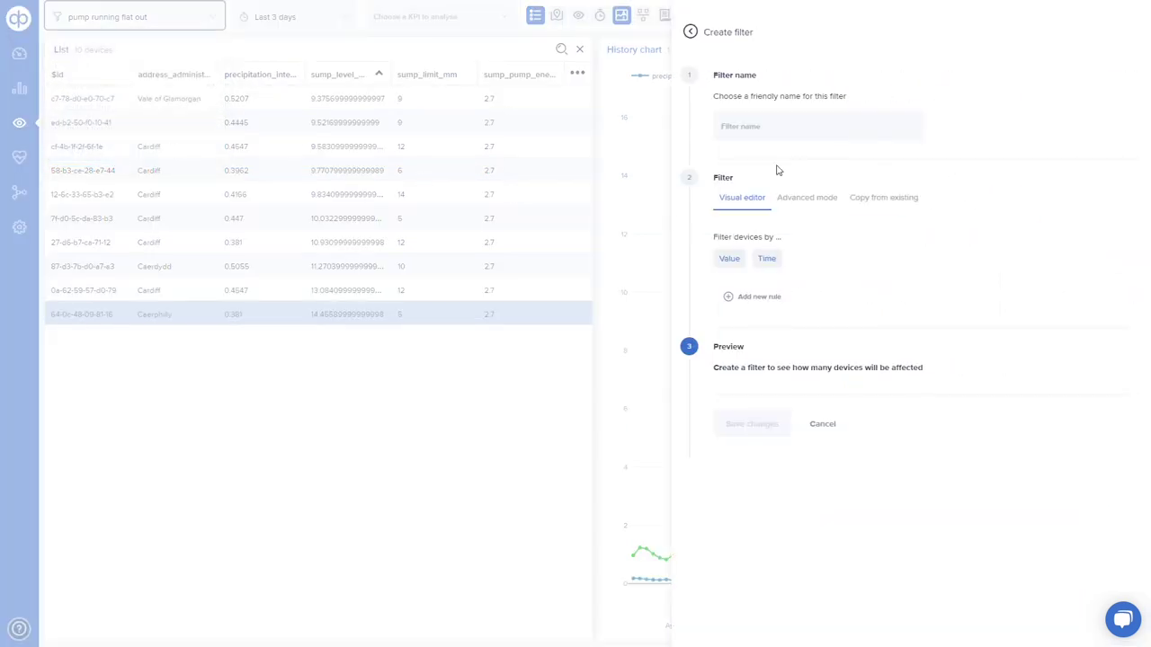
click(764, 130)
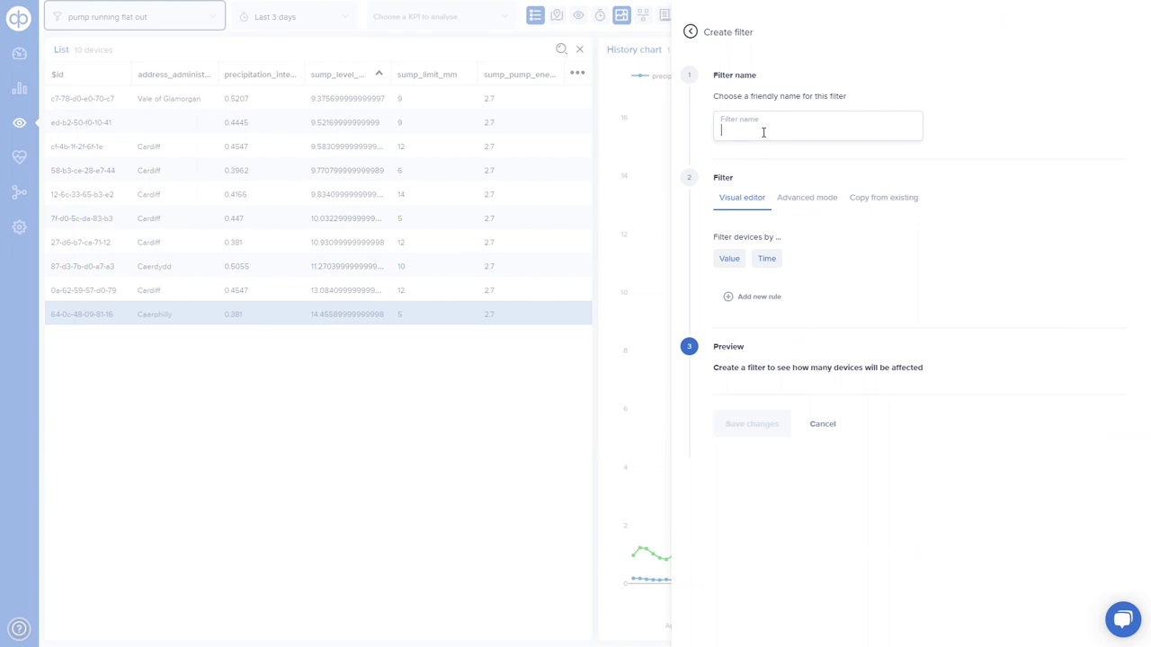
text(sumper)
- Define the filter in advanced mode as sump_level_mm >= sump_limit_mm and save it
click(809, 198)
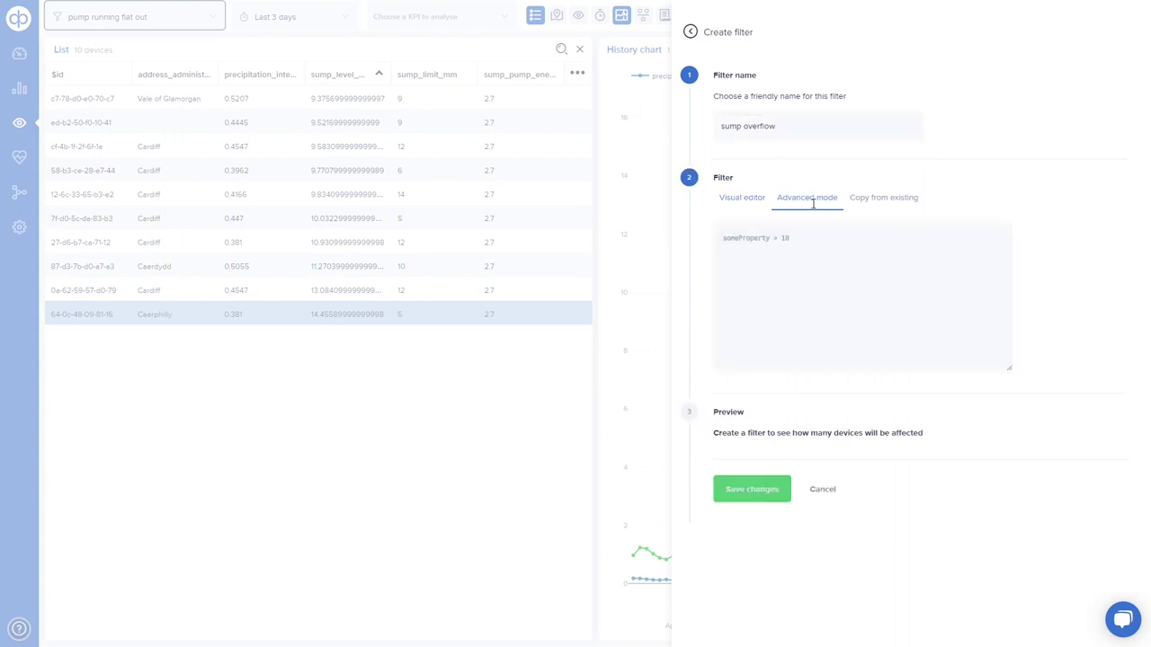
click(767, 248)
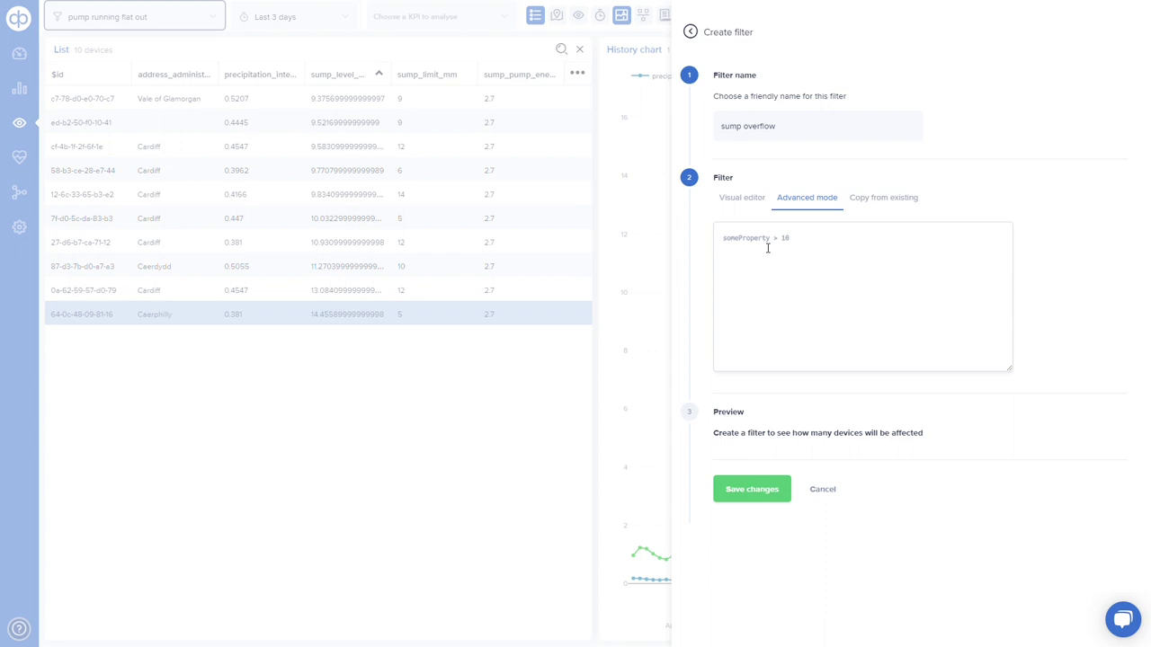
text(sump_level_mm >= sum)
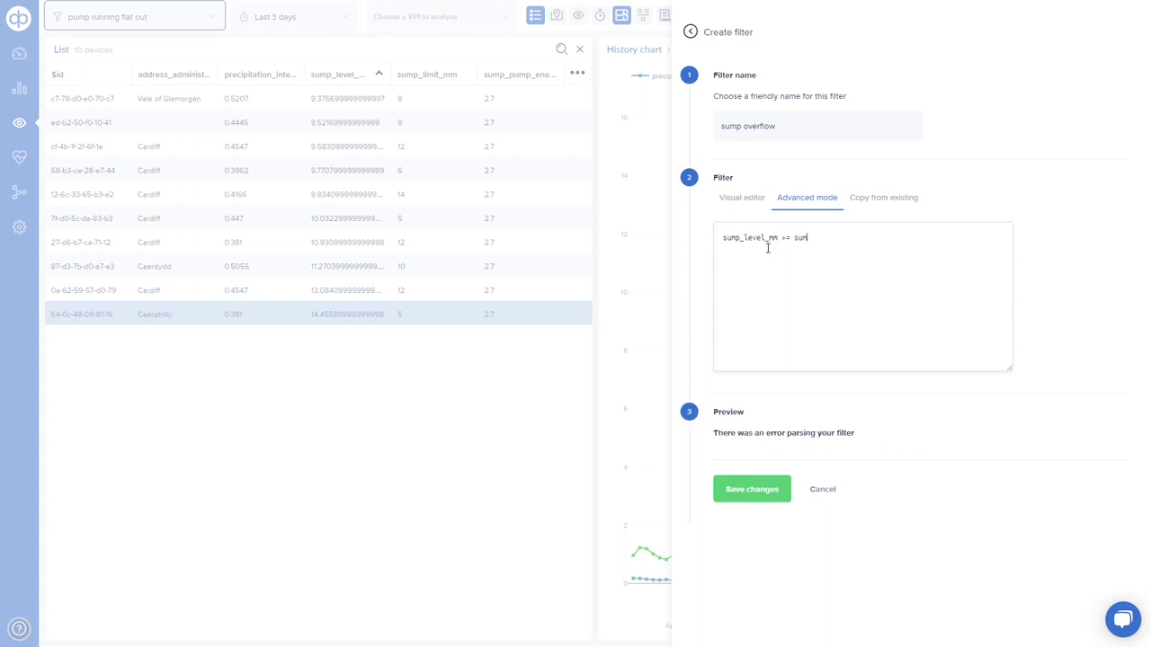
text(p_limit_mm)
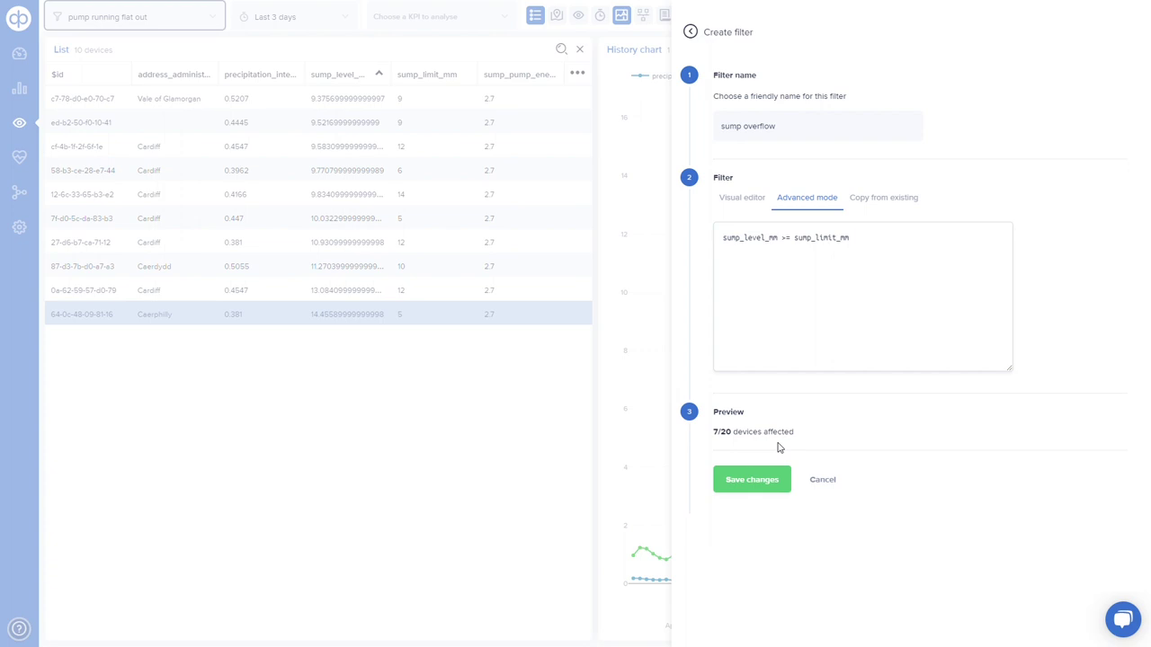
click(769, 481)
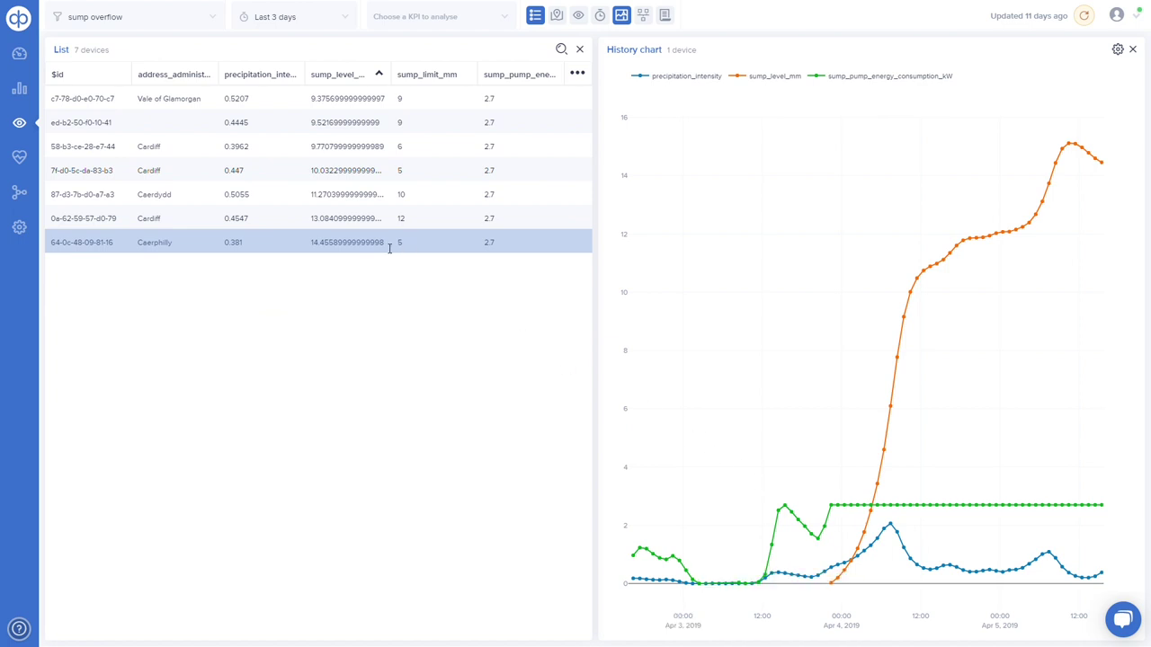
- Set up a new KPI for the maximum value of sump_level_mm and run it
click(32, 89)
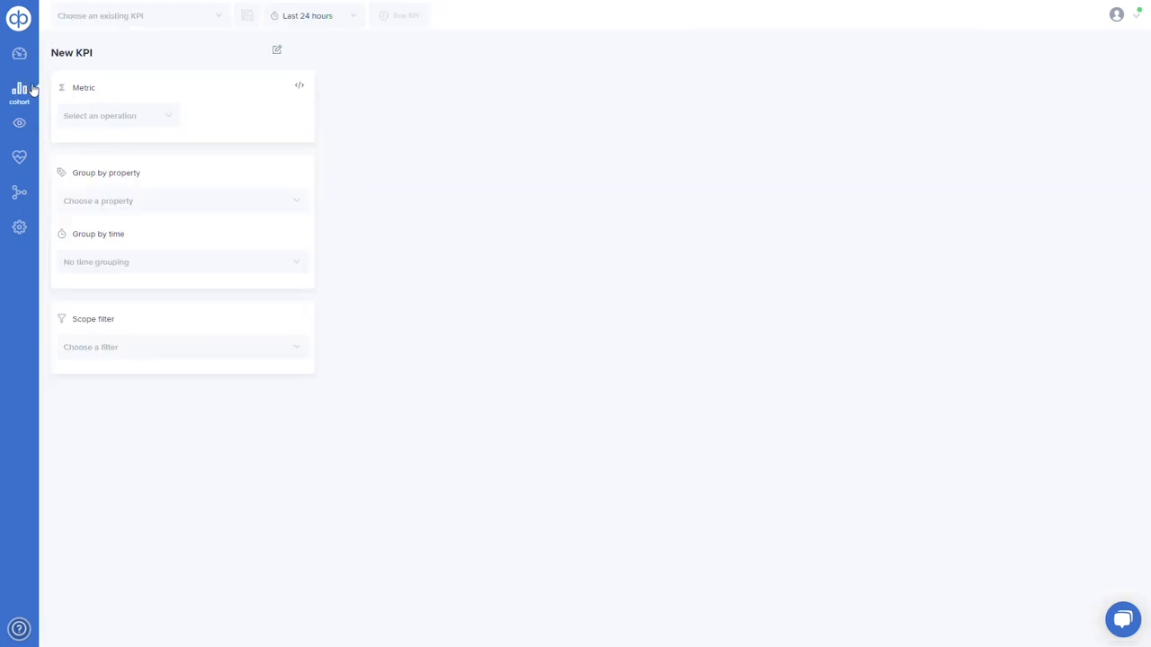
click(161, 119)
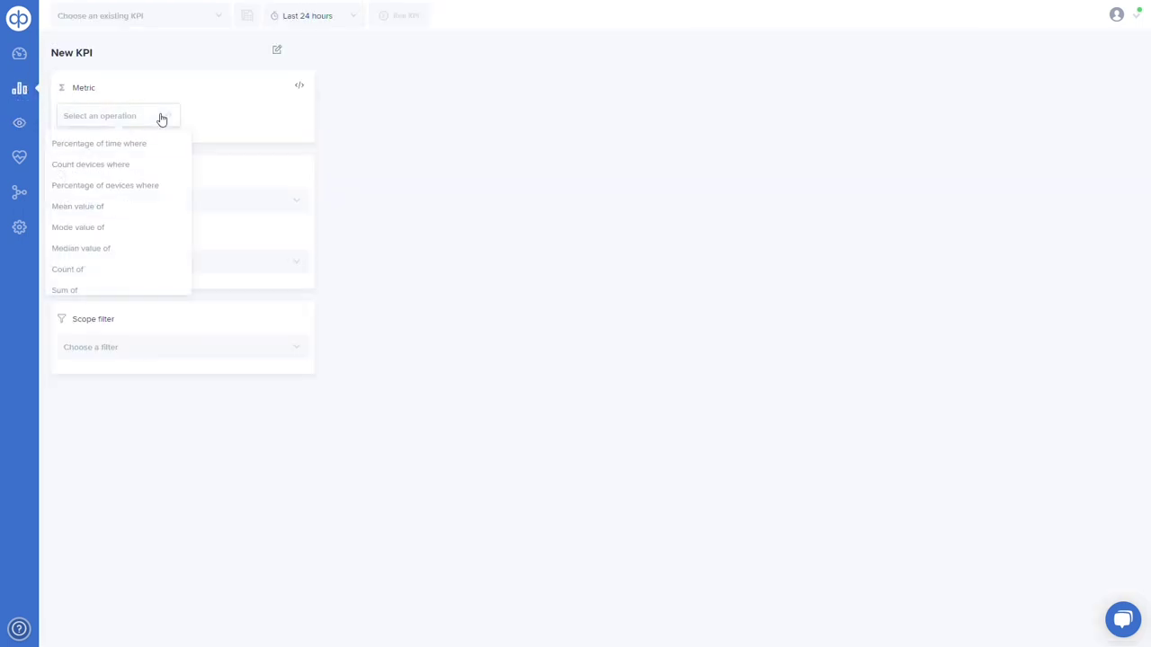
drag(190, 174, 153, 236)
click(151, 238)
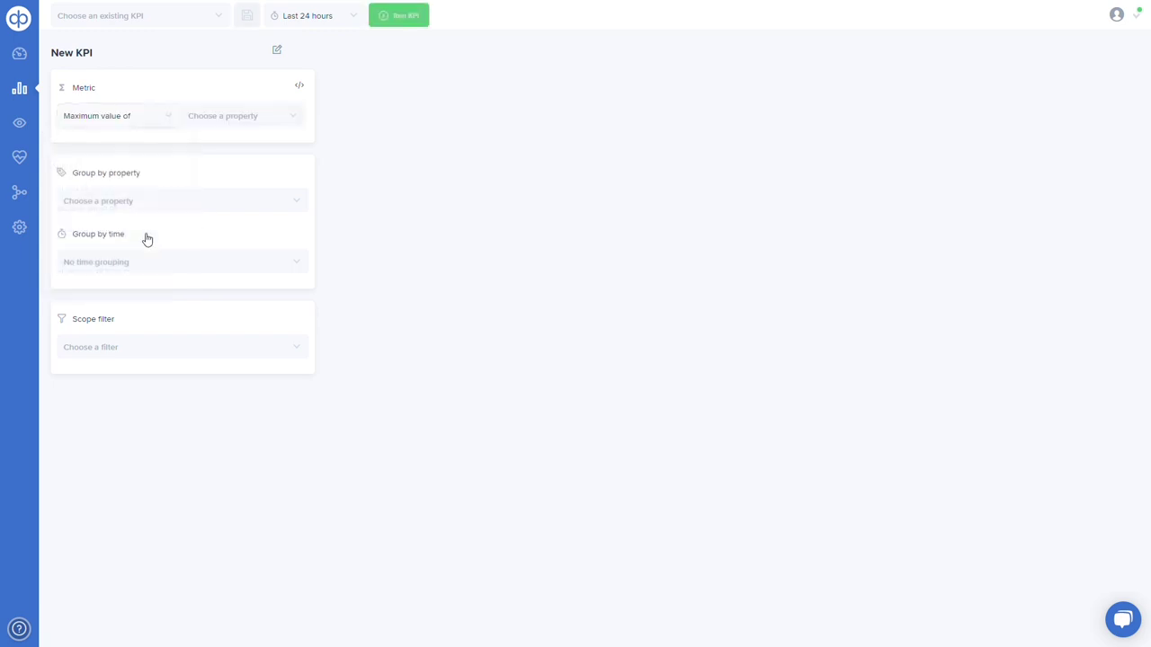
click(292, 121)
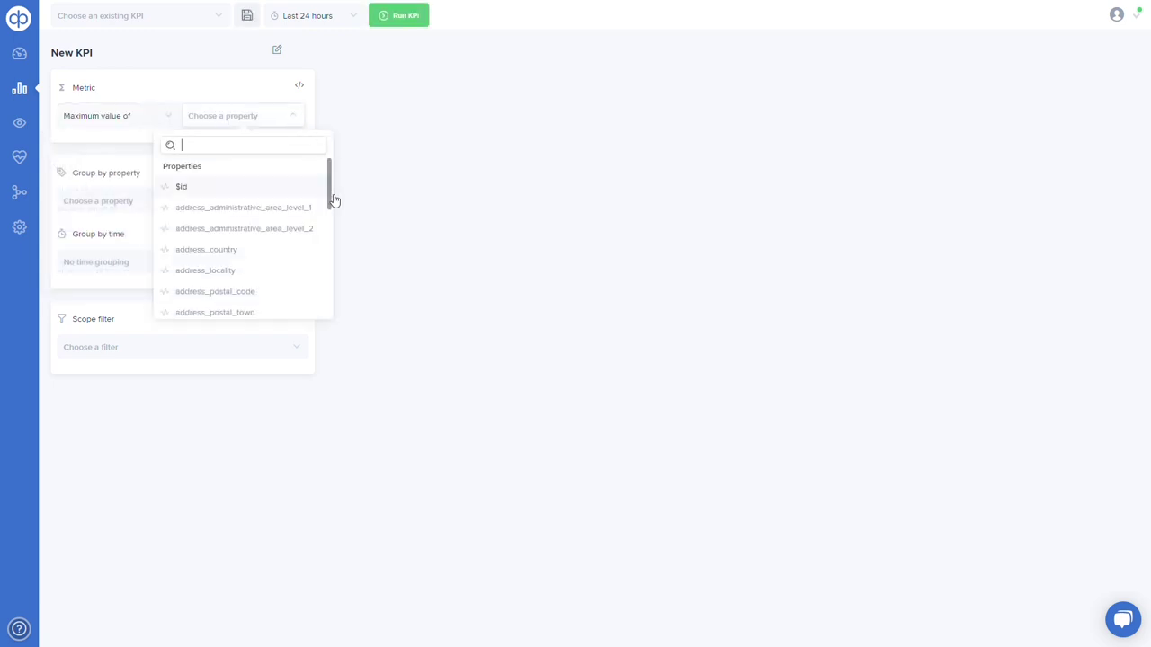
drag(335, 187, 333, 288)
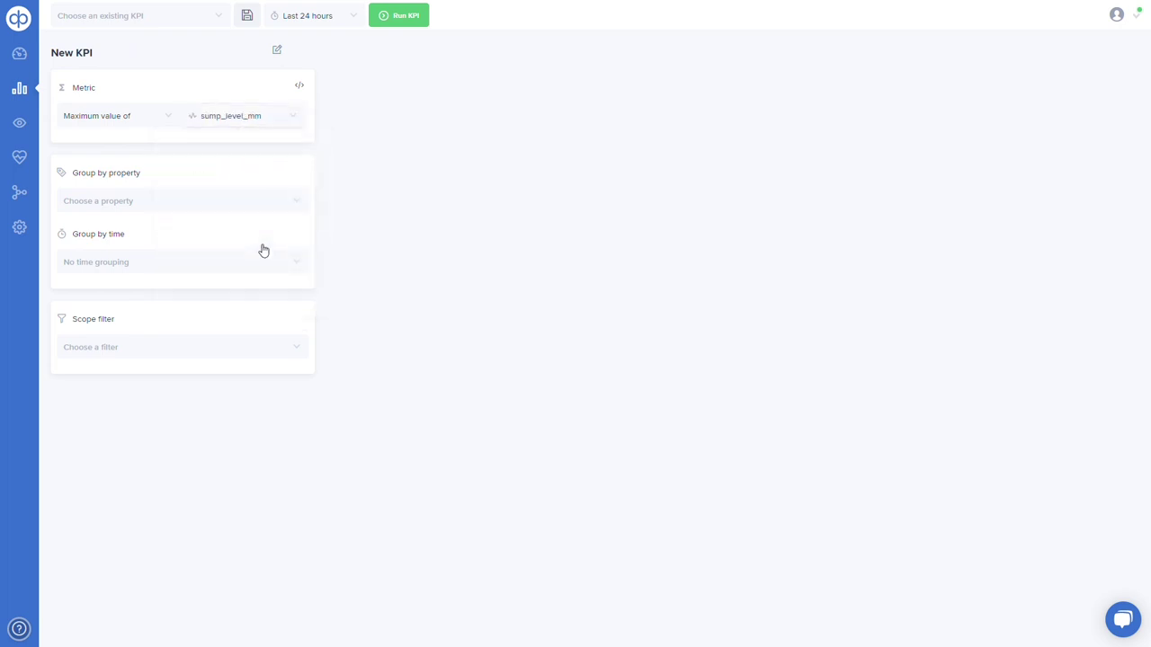
click(407, 25)
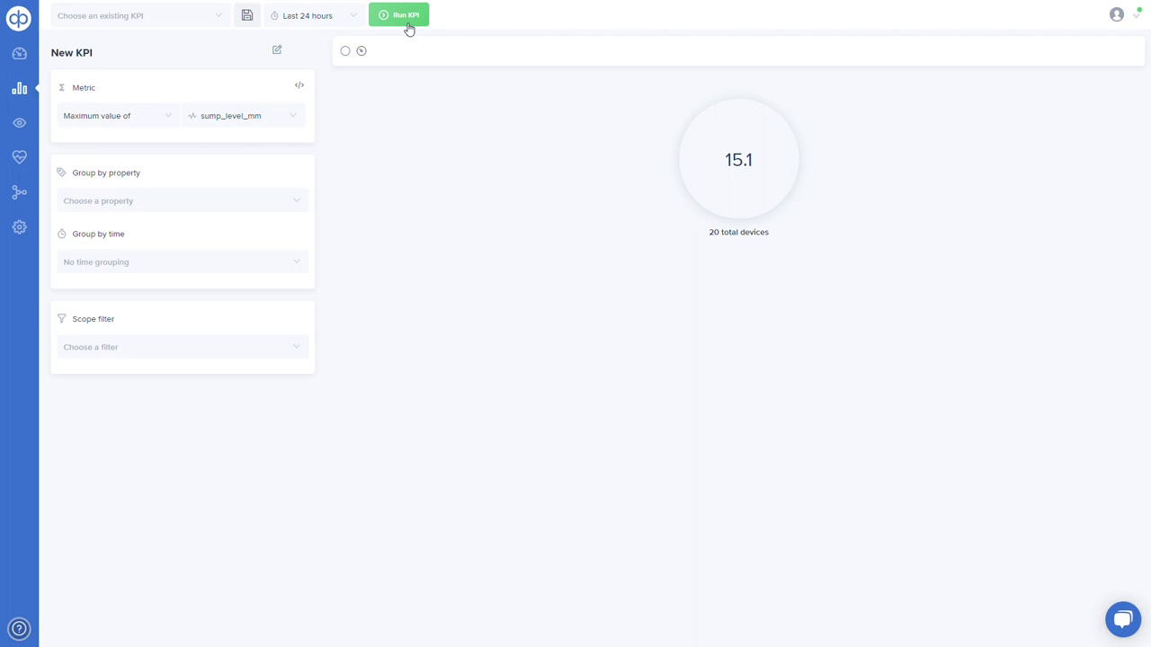
- Set the KPI's time range to Last 30 days and run it again
click(337, 22)
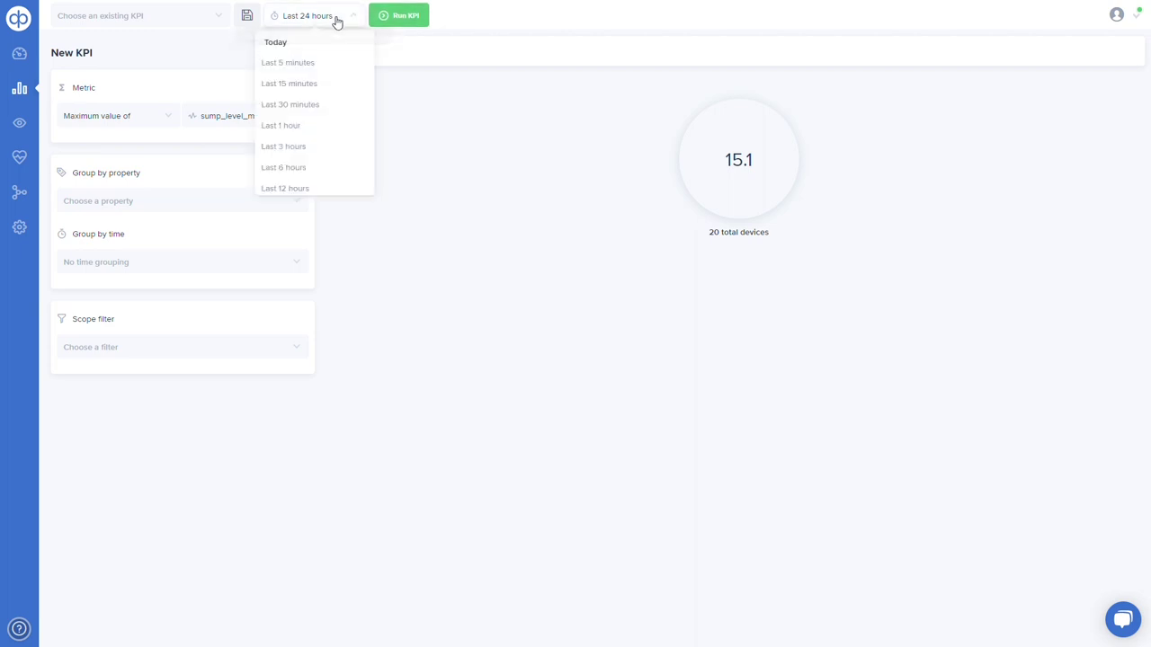
drag(373, 83, 372, 157)
click(345, 150)
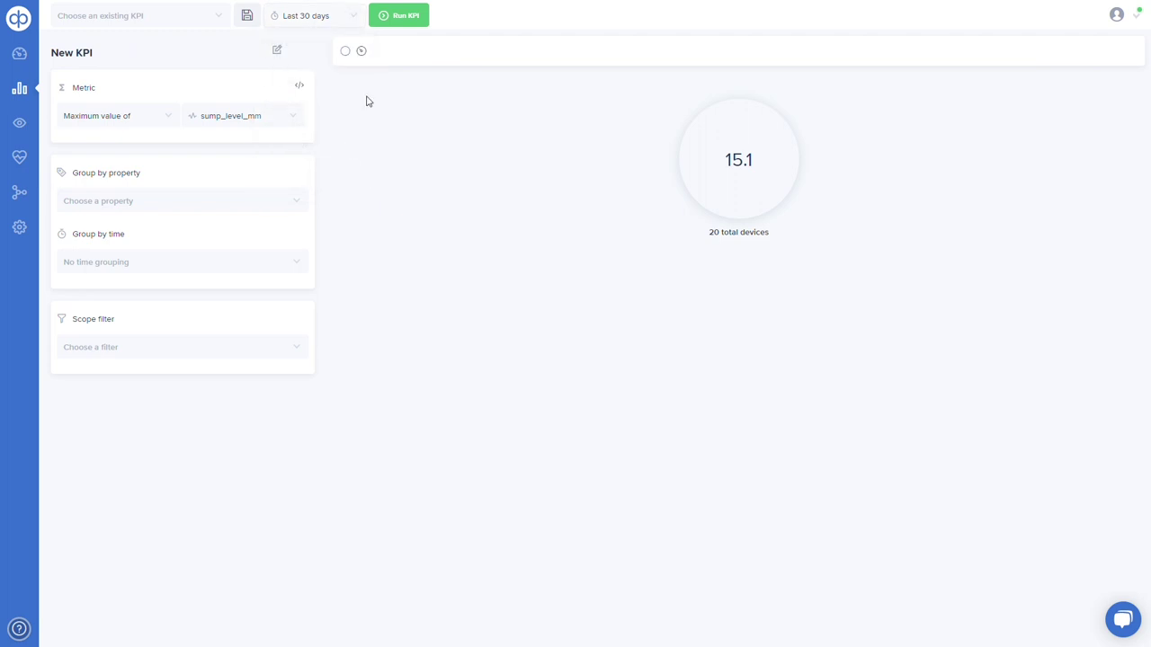
click(416, 22)
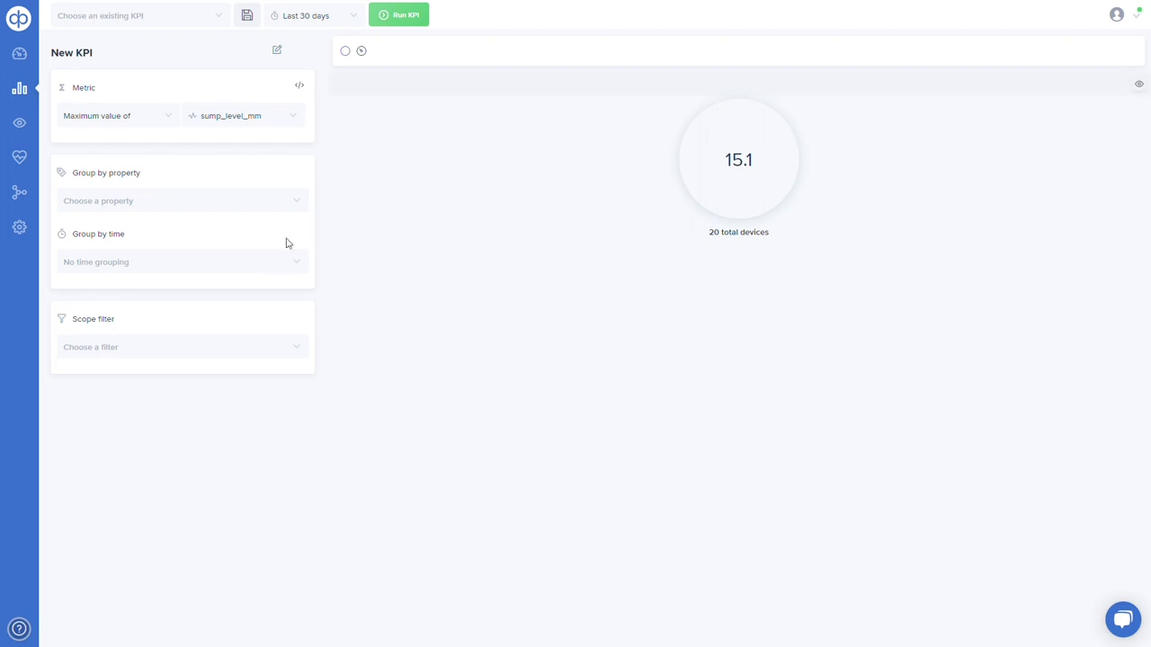
- Group the KPI by time in 1 hour intervals and run it
click(270, 264)
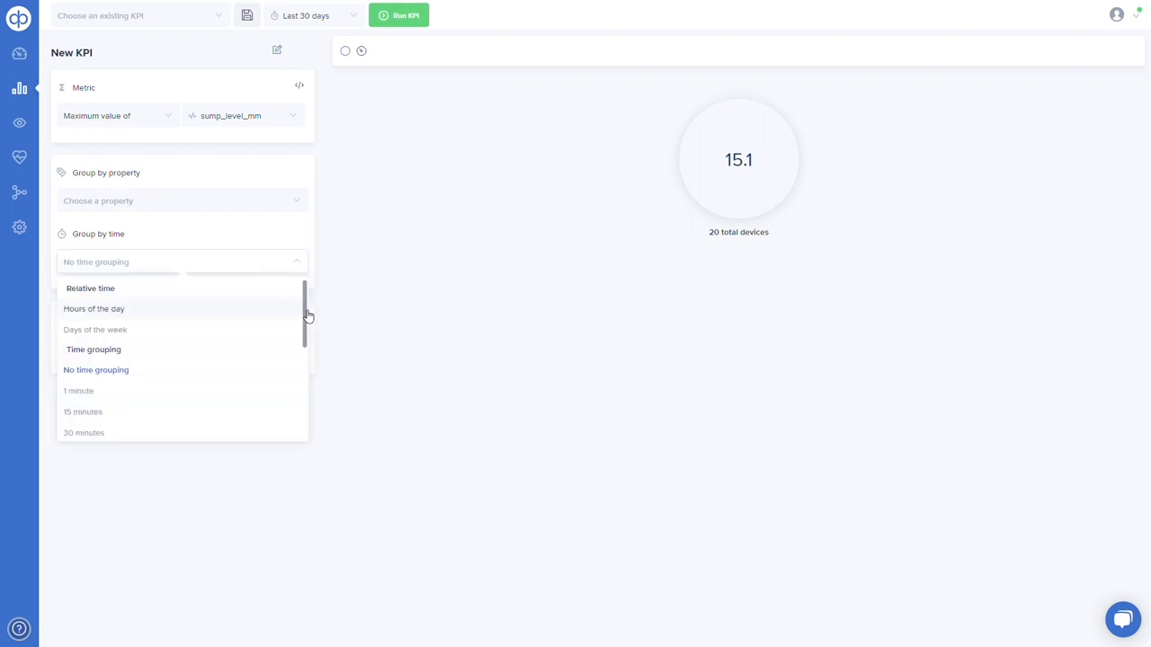
scroll(308, 324, down, 3)
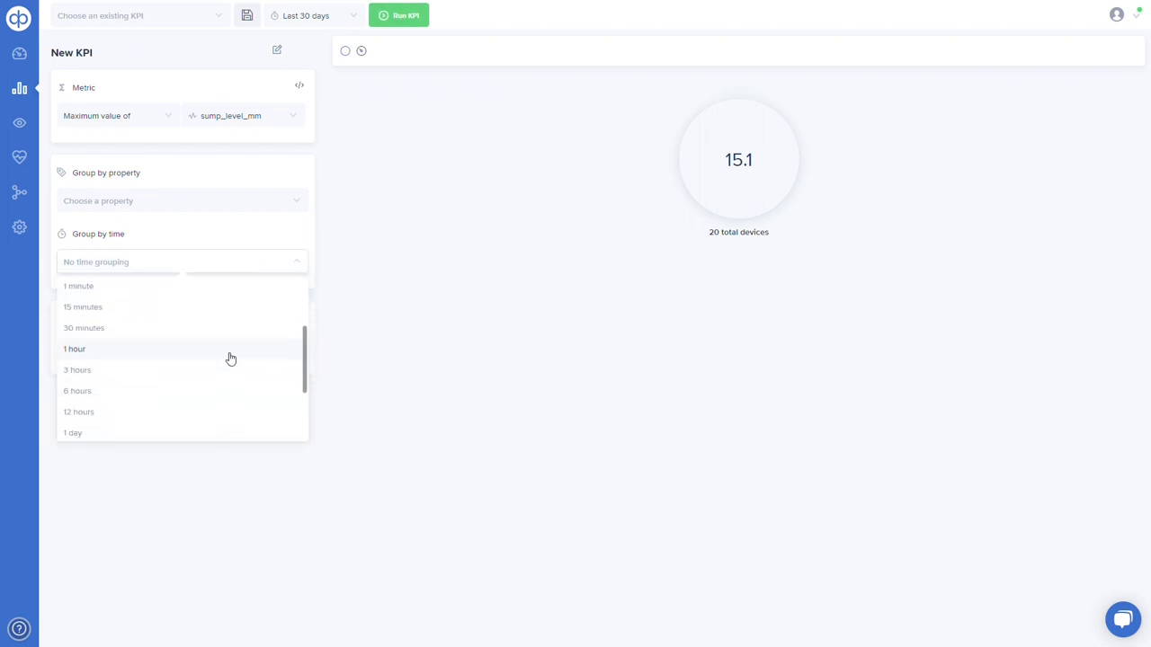
click(229, 350)
click(409, 16)
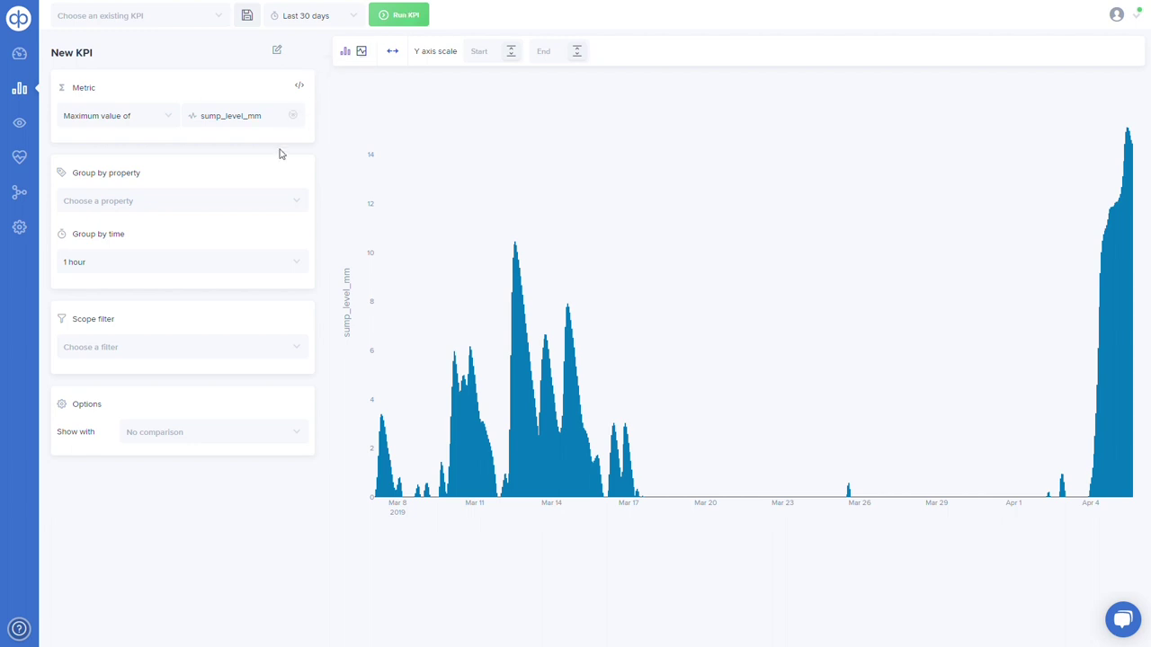
- Run the sump level KPI grouped by the address_country property and show the result as a bar chart
click(278, 206)
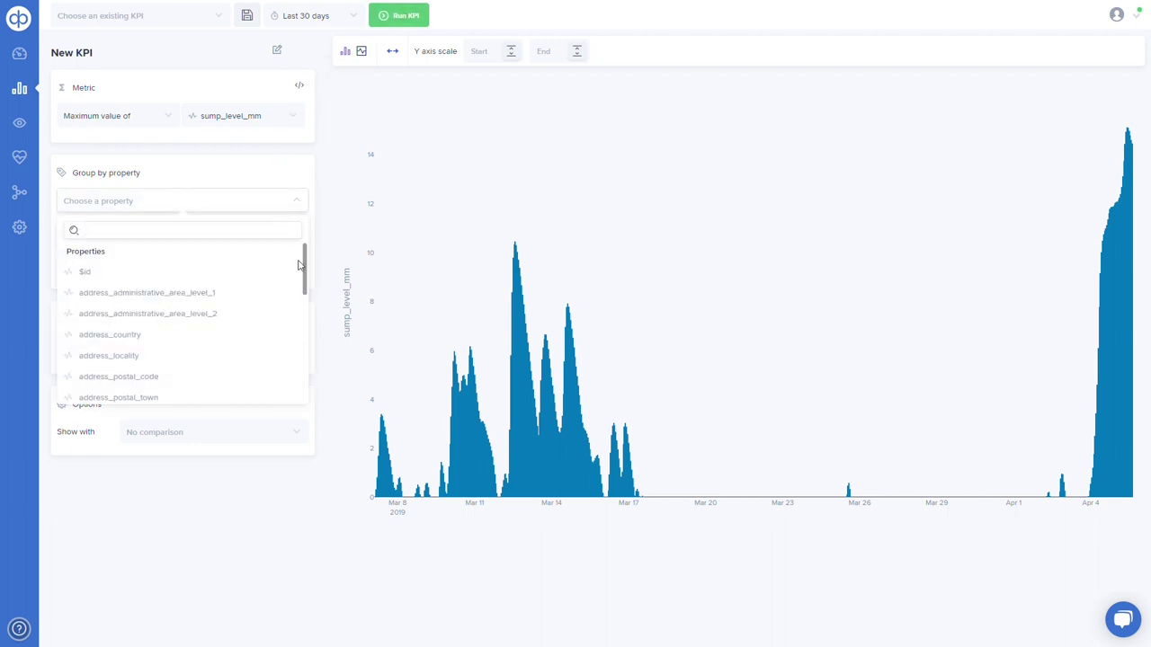
click(235, 345)
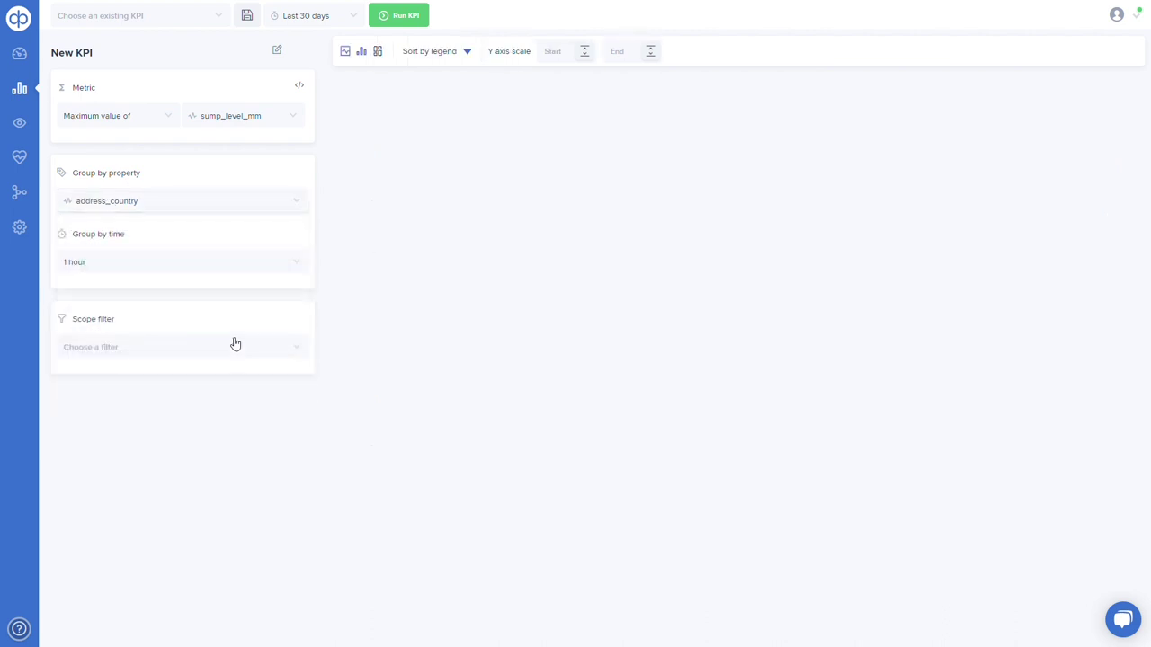
click(412, 23)
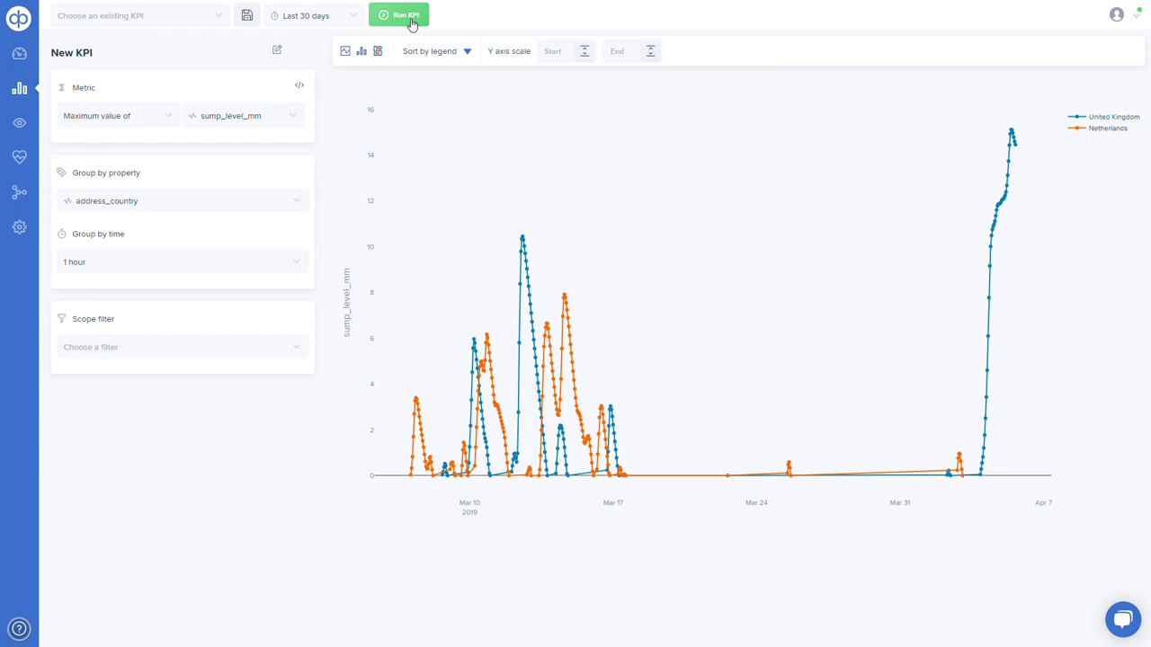
click(363, 51)
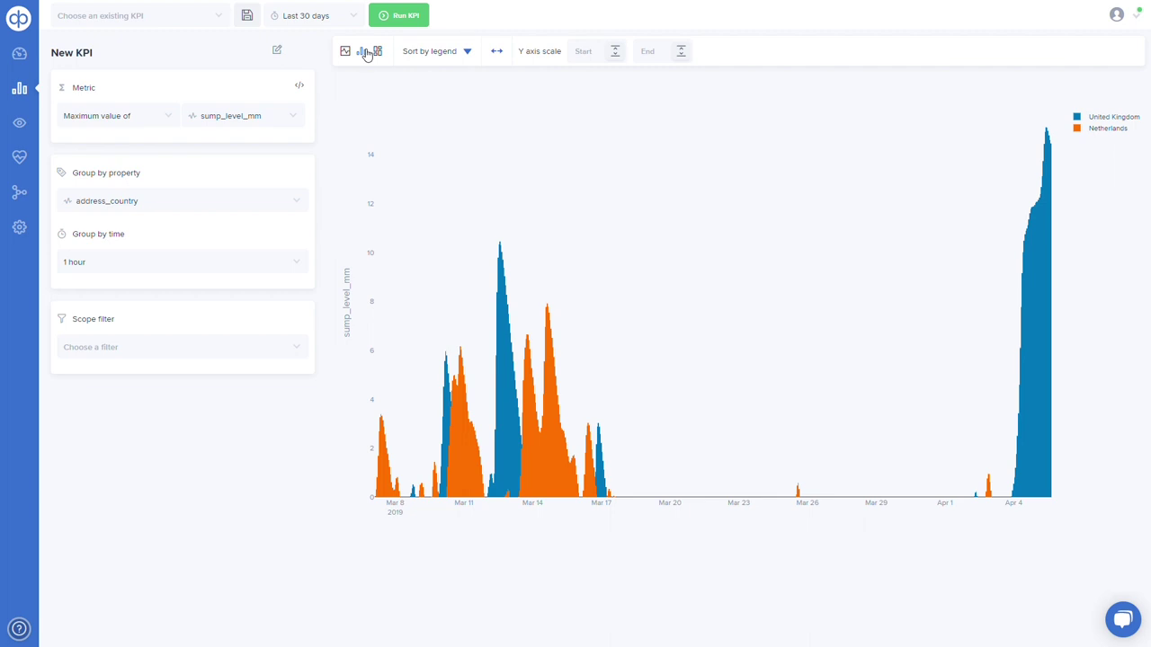
- Rename the KPI as "Max sump levels" and save it
click(277, 51)
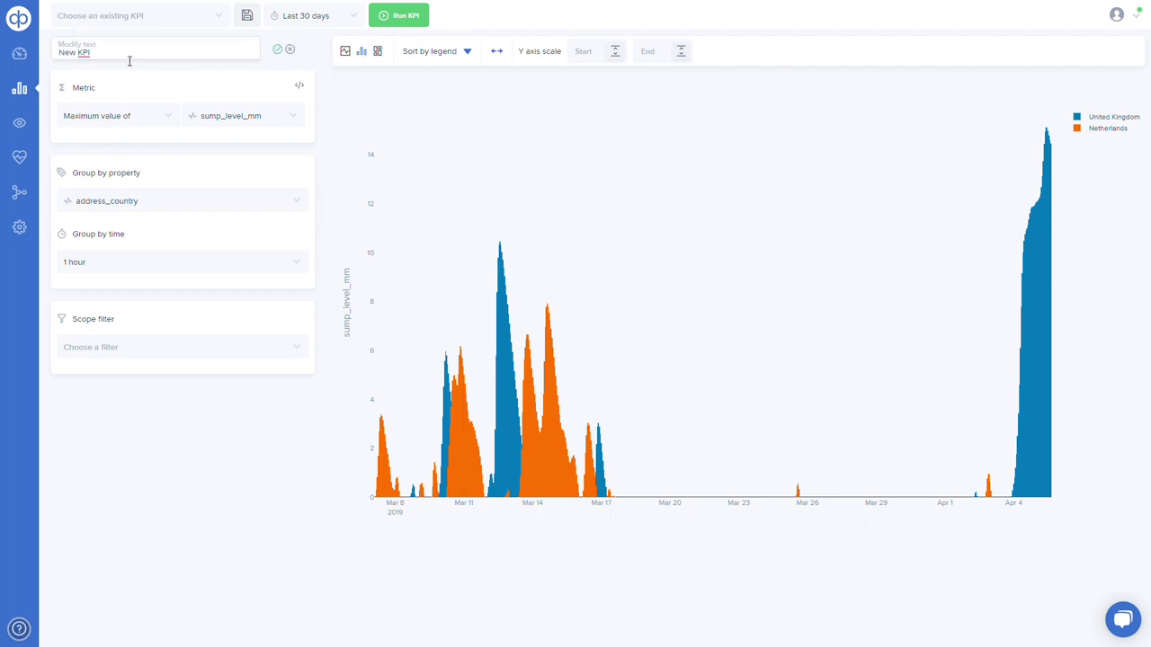
key(ctrl+a)
text(Max sum)
click(277, 50)
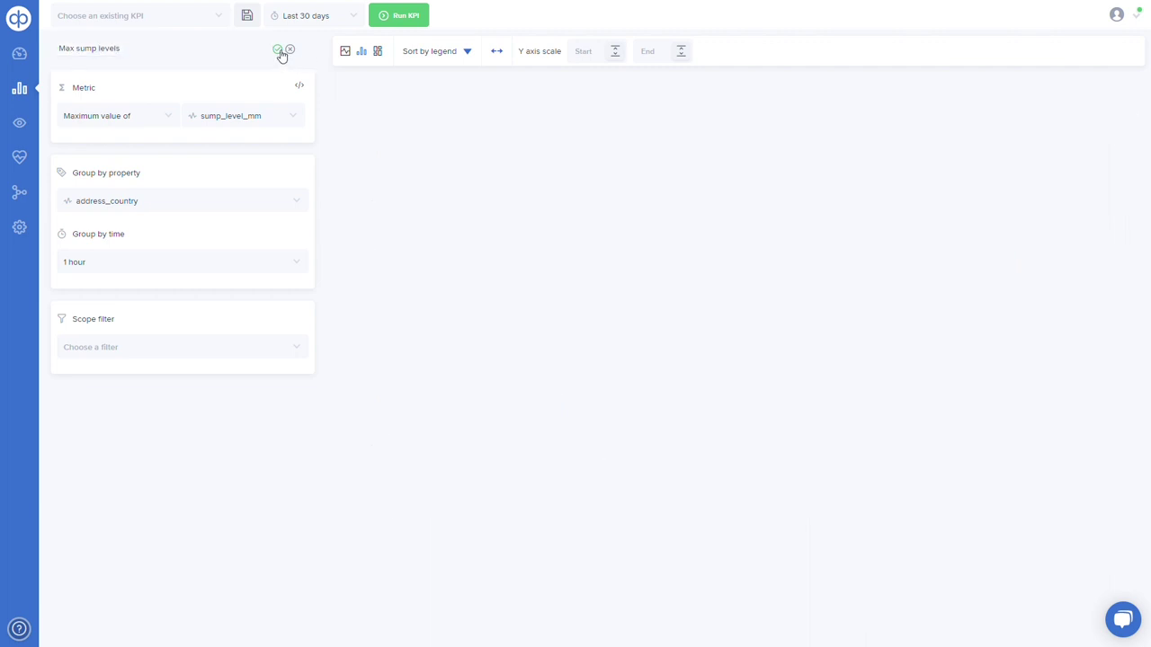
click(247, 16)
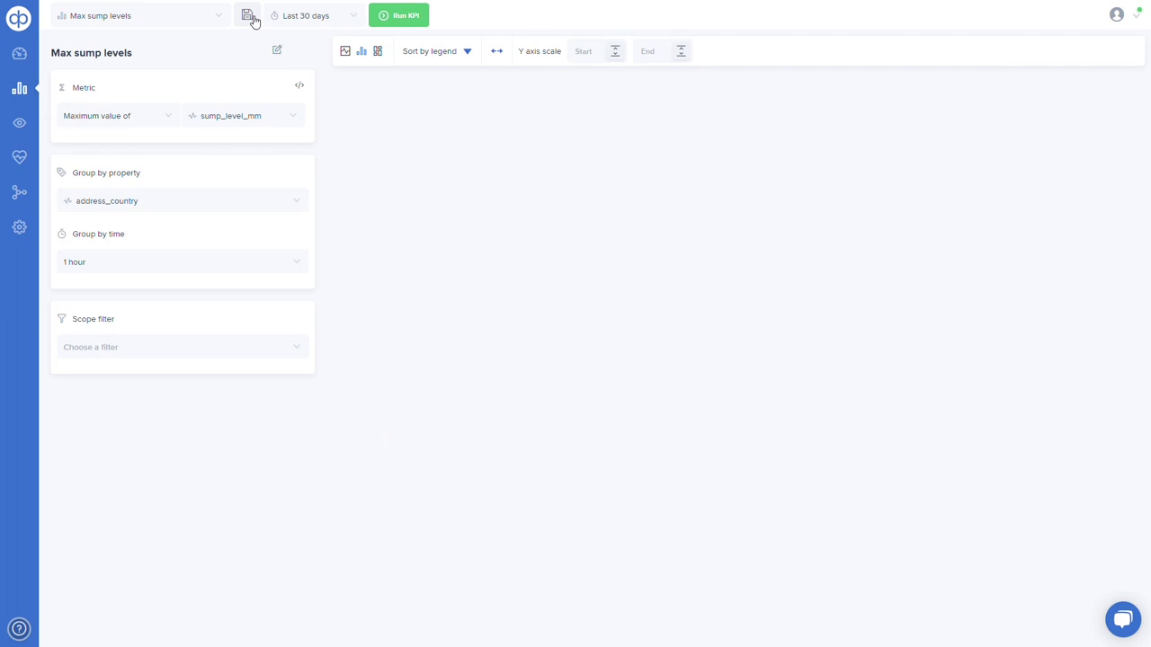
- Create a new KPI with the mean value of precipitation_intensity as its metric
click(219, 16)
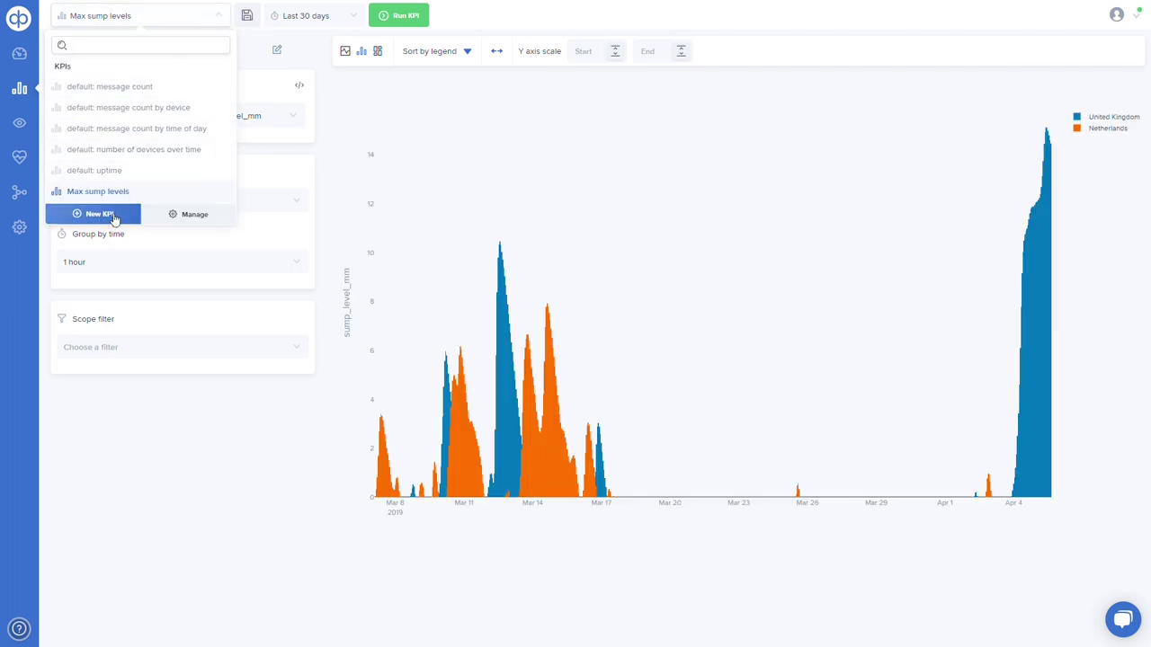
click(114, 219)
click(164, 117)
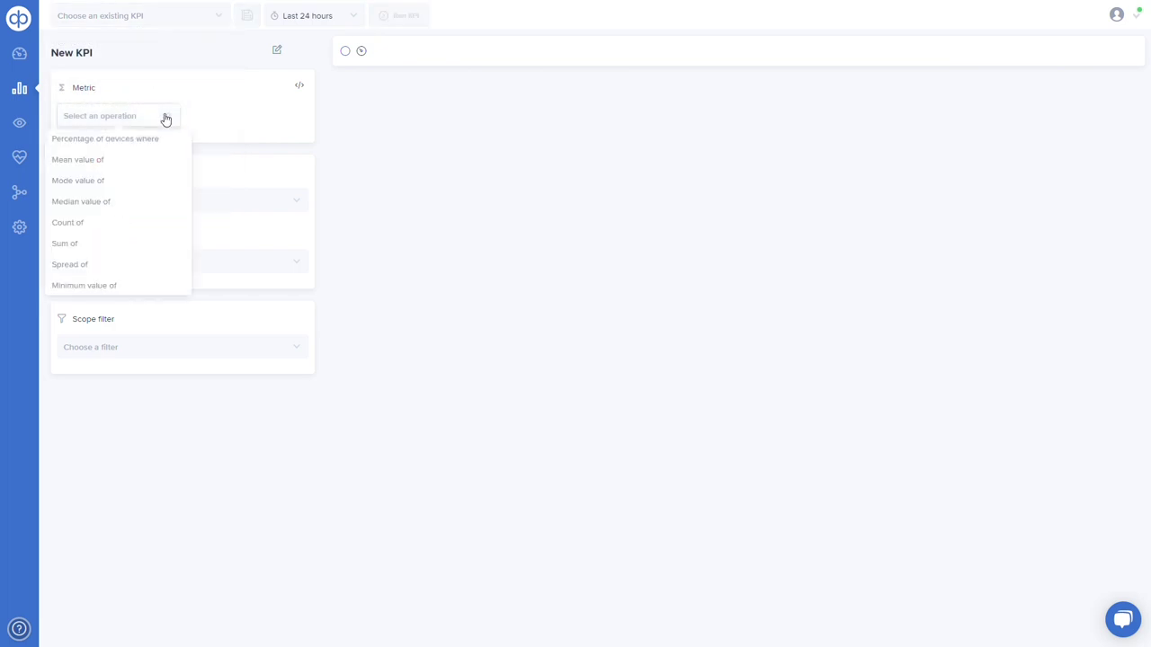
click(170, 164)
click(260, 118)
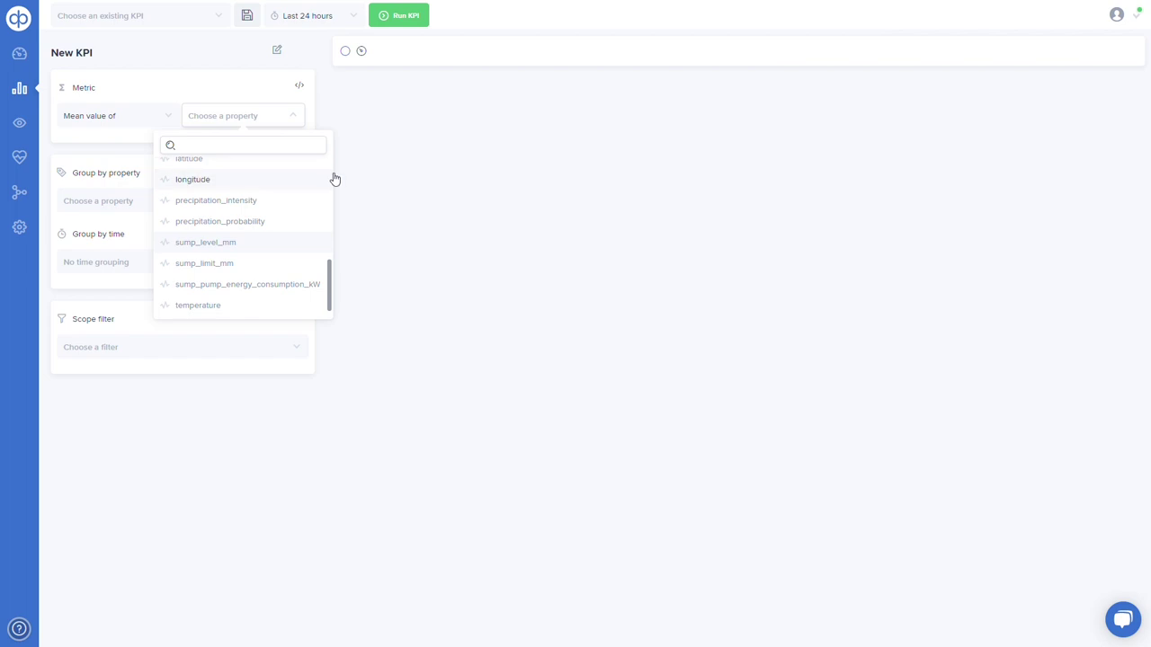
click(302, 200)
- Group the precipitation KPI by the address_country property and by 1 hour time intervals
click(236, 205)
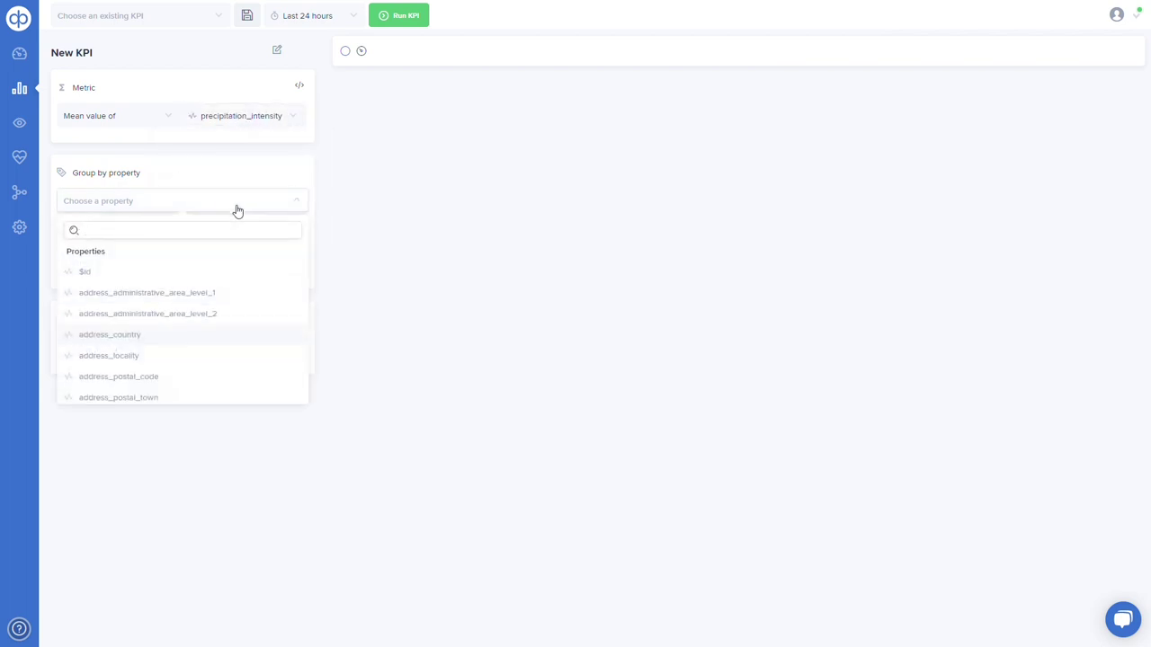
click(170, 335)
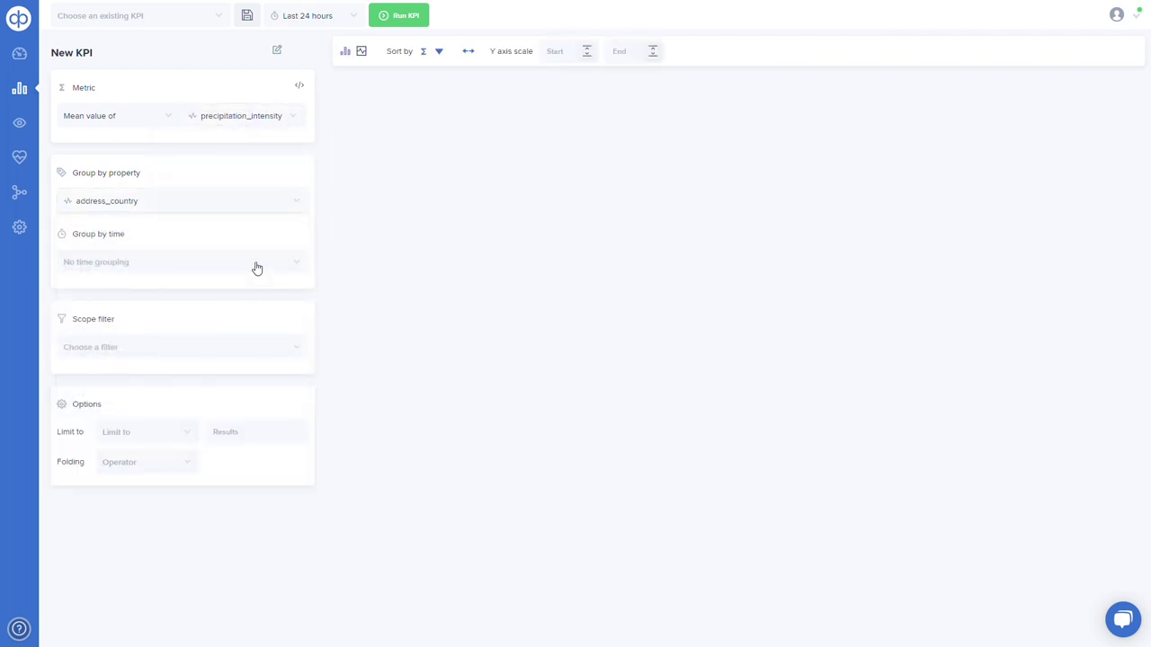
click(258, 262)
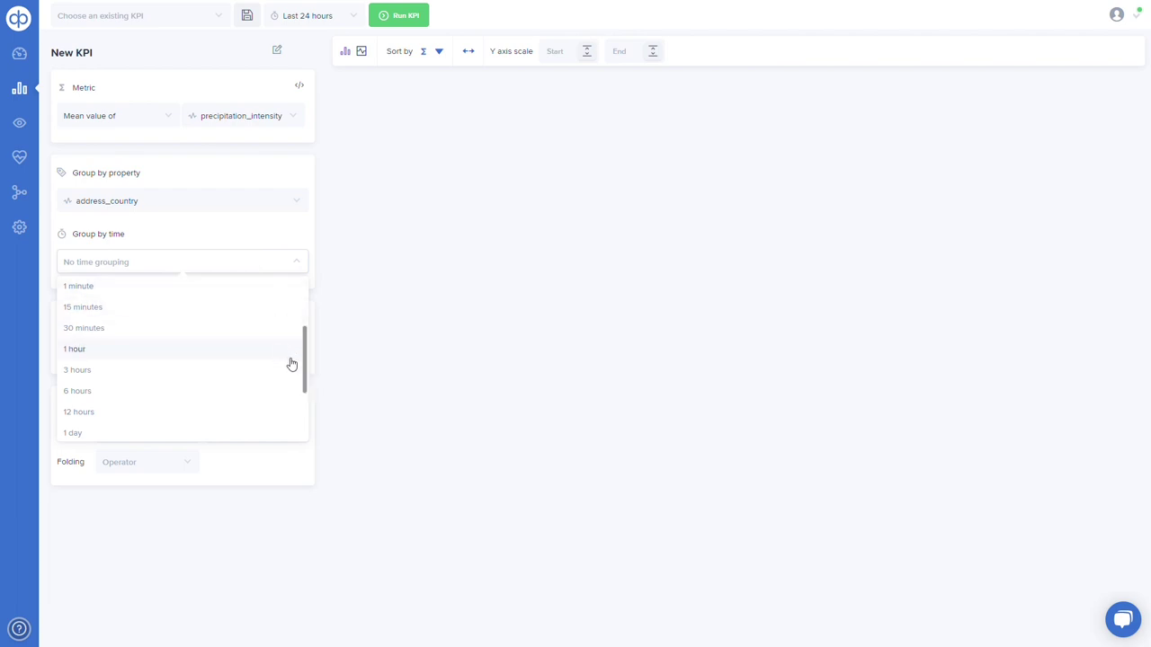
click(261, 356)
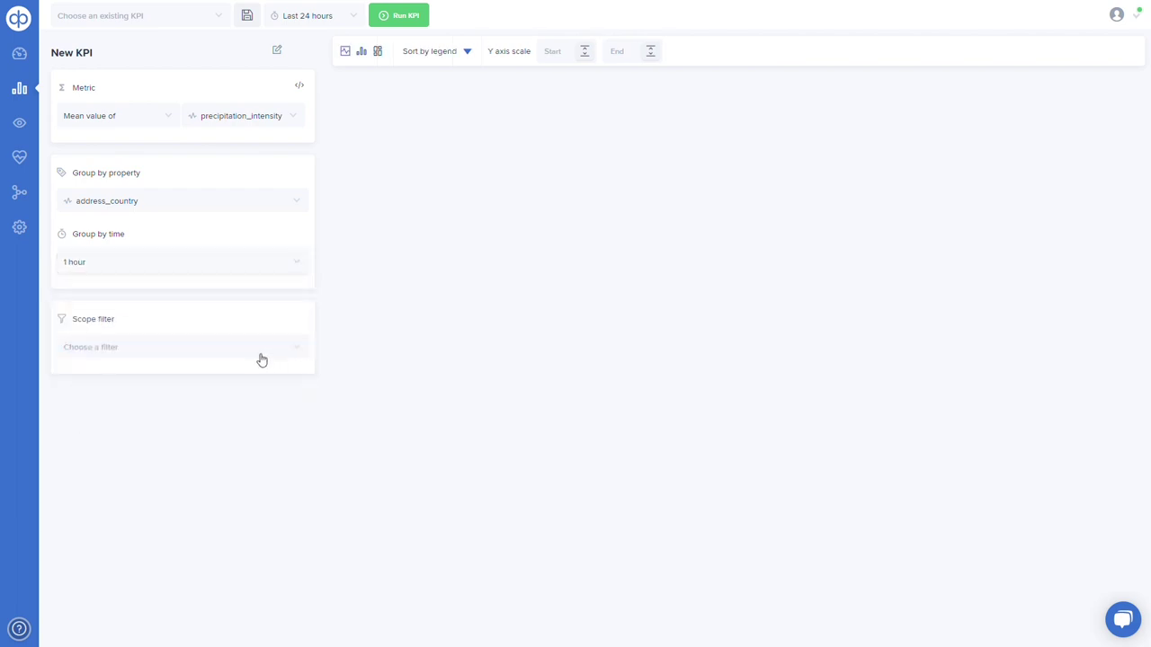
- Run the precipitation KPI over the Last 30 days and show the result as a bar chart
click(351, 19)
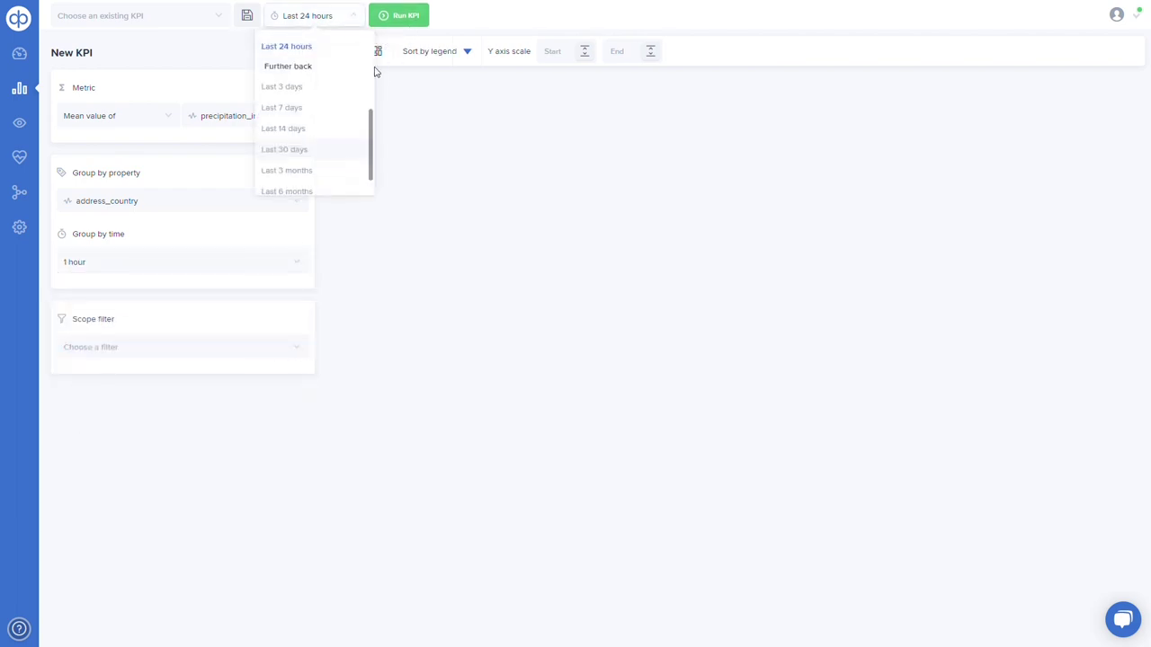
scroll(375, 126, down, 1)
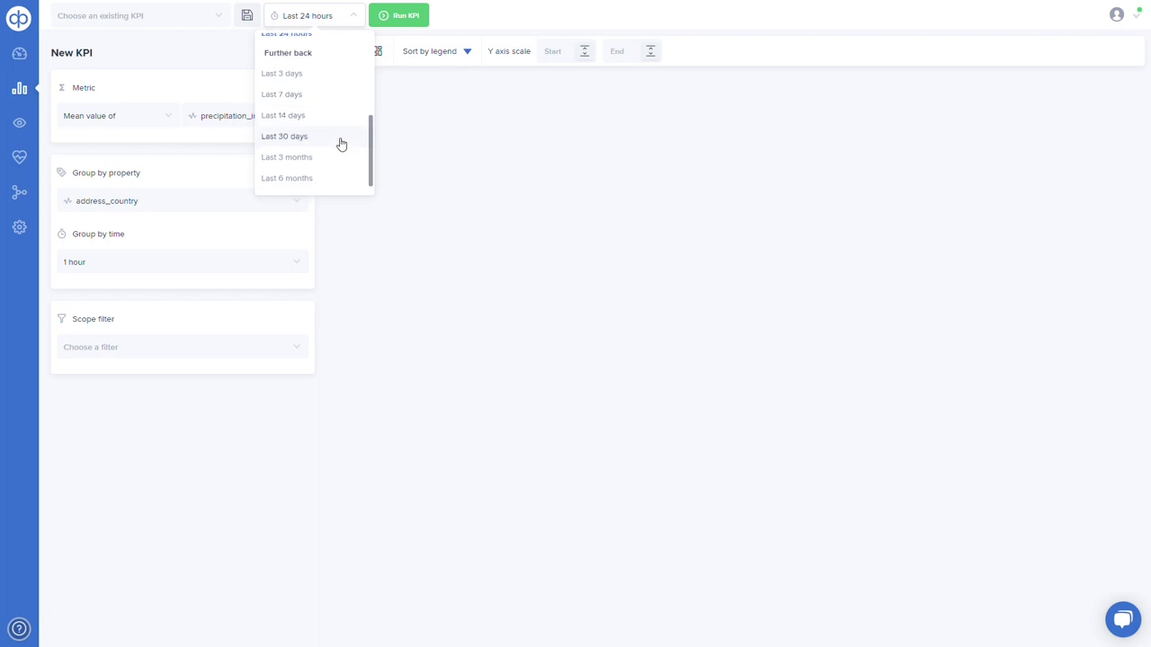
click(284, 136)
click(411, 18)
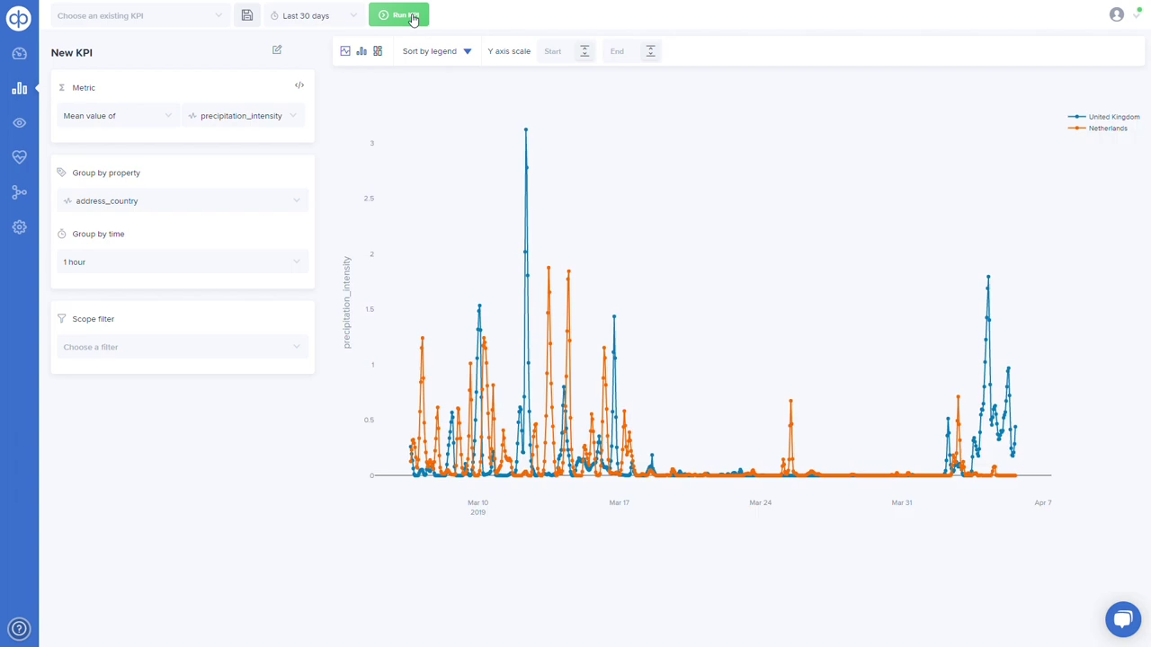
click(362, 51)
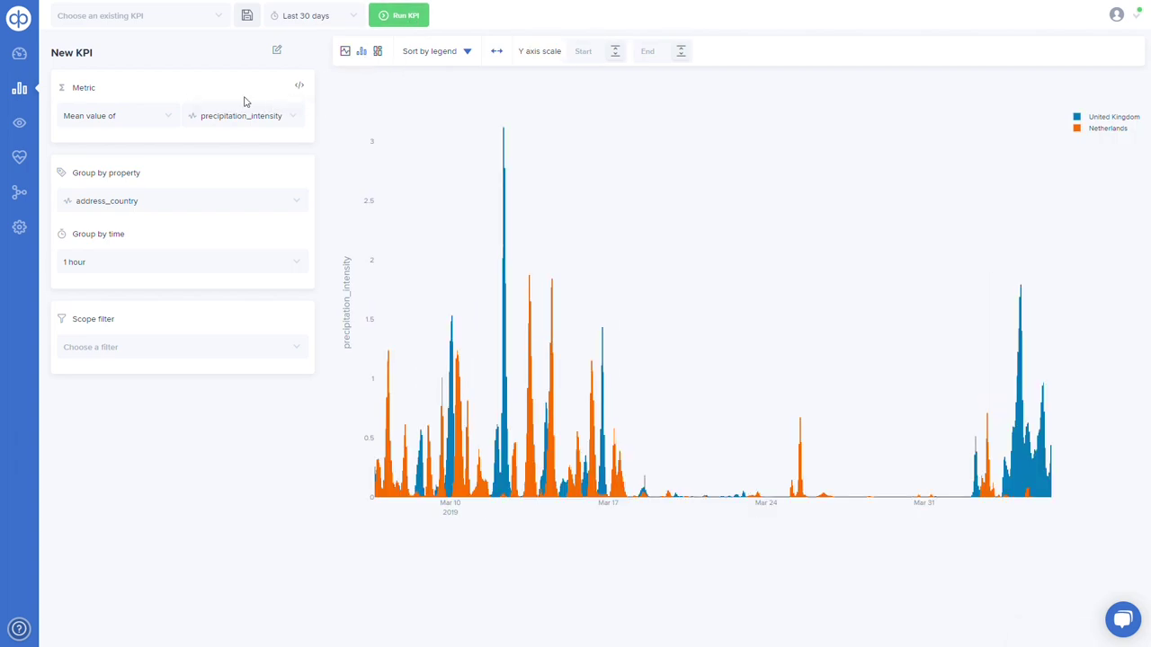
- Rename the KPI as "Rainfall by location" and save it
click(277, 49)
drag(154, 63, 8, 65)
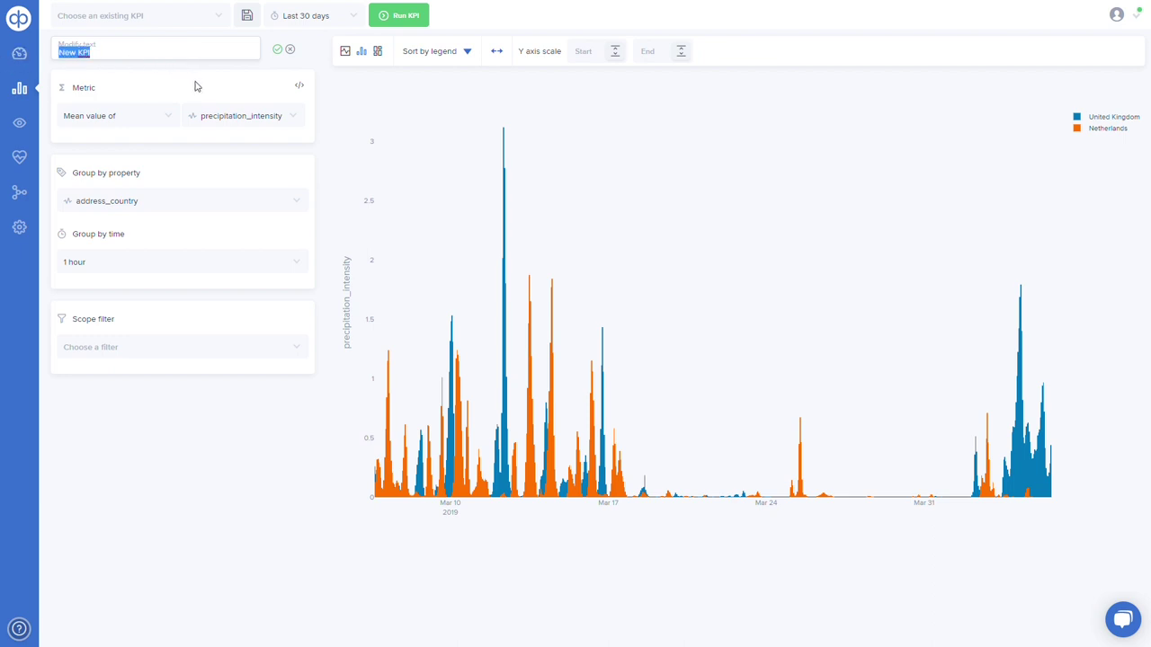
text(Rainfall by location)
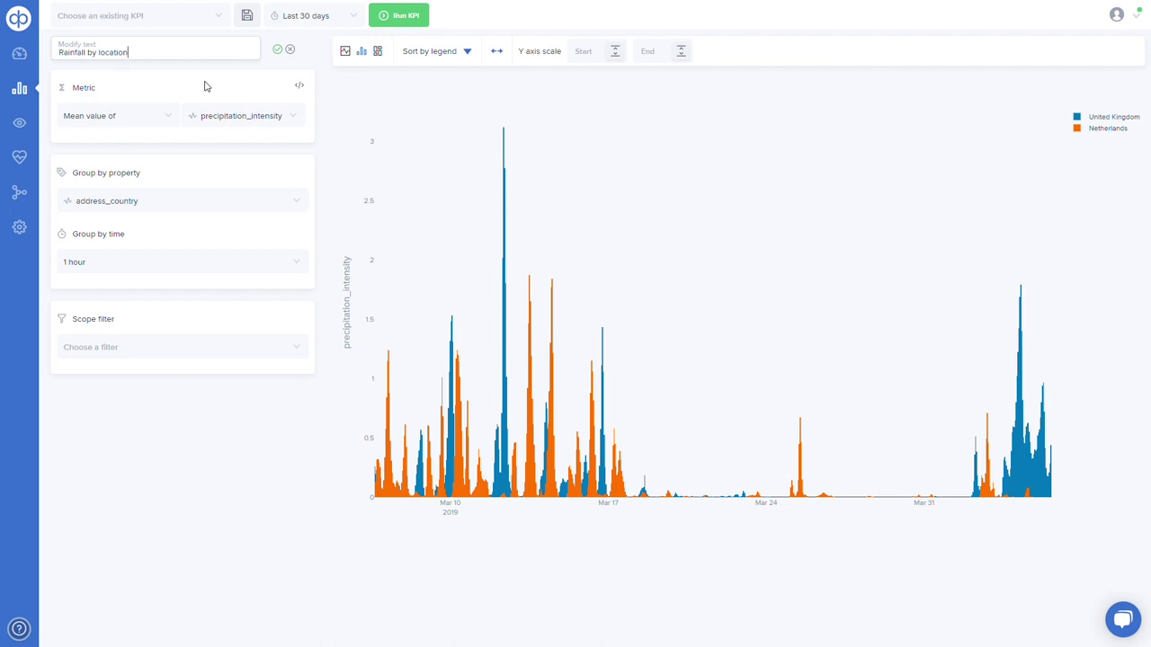
click(281, 51)
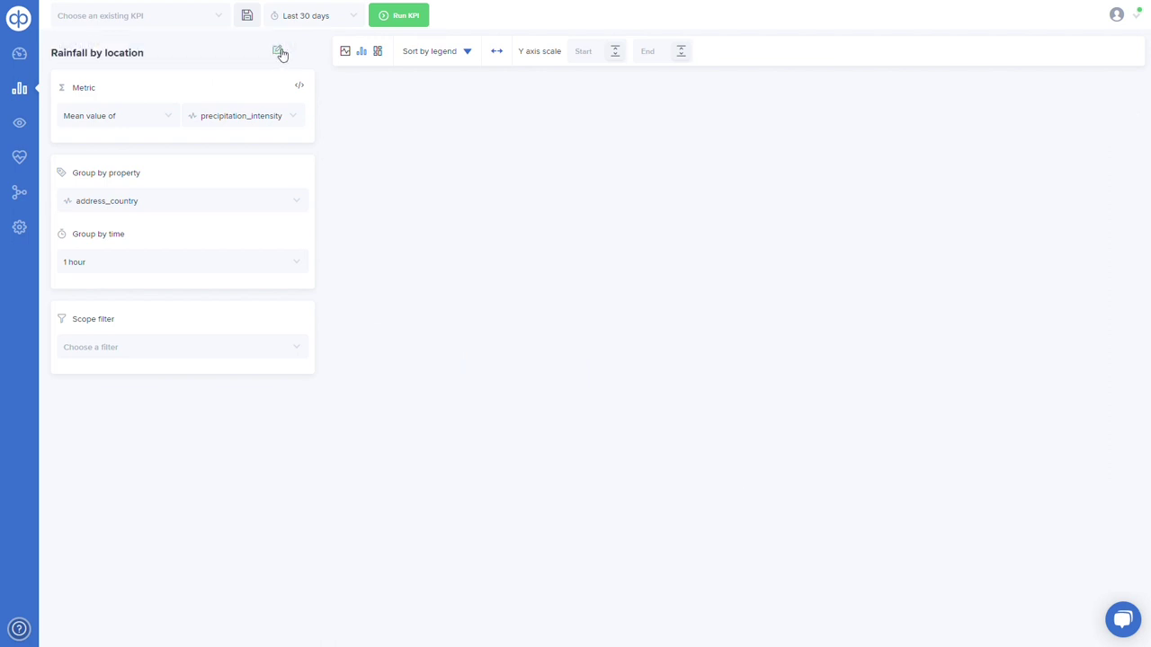
click(246, 15)
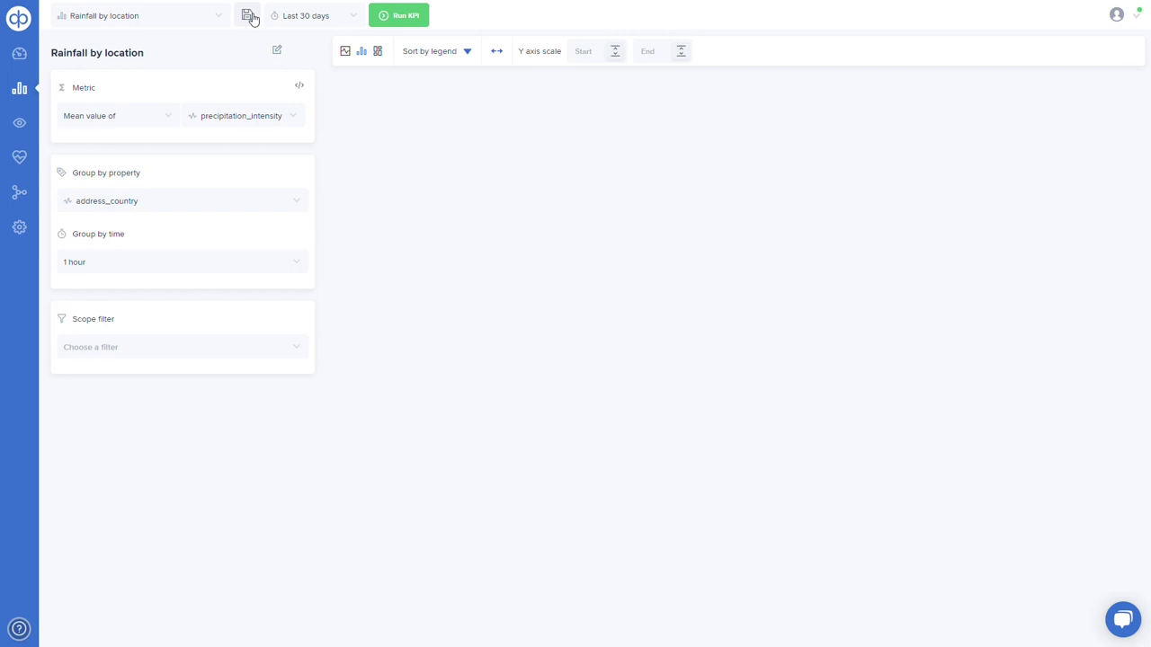
- Create a new KPI measuring the percentage of time where the "pump running flat out" filter applies
click(199, 19)
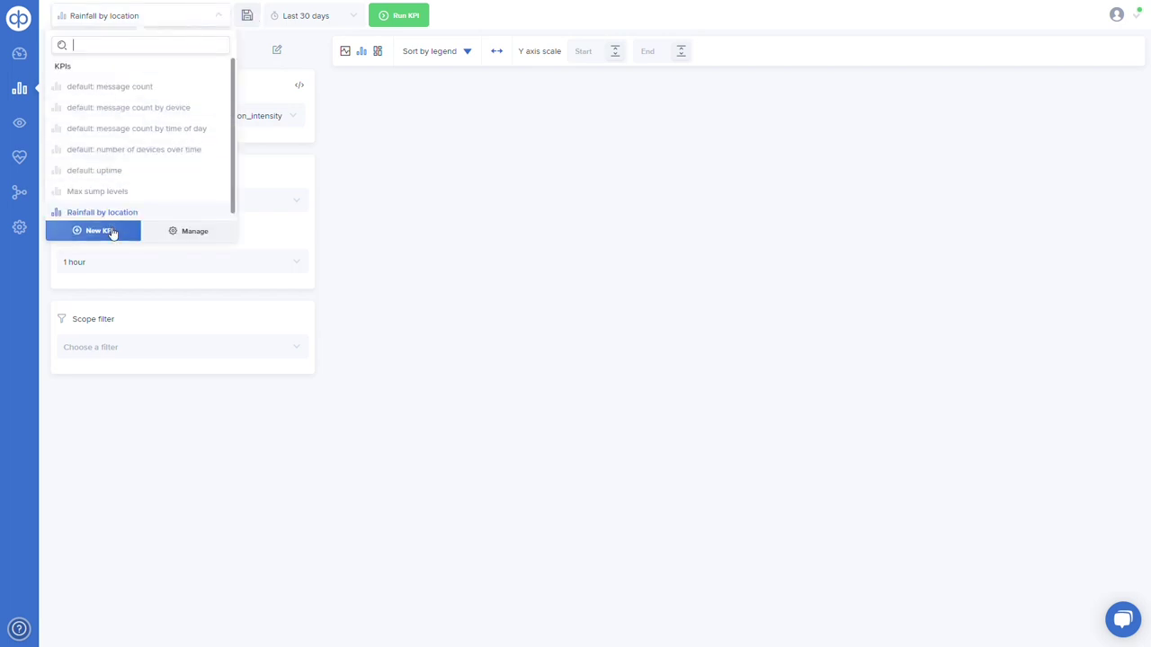
click(111, 232)
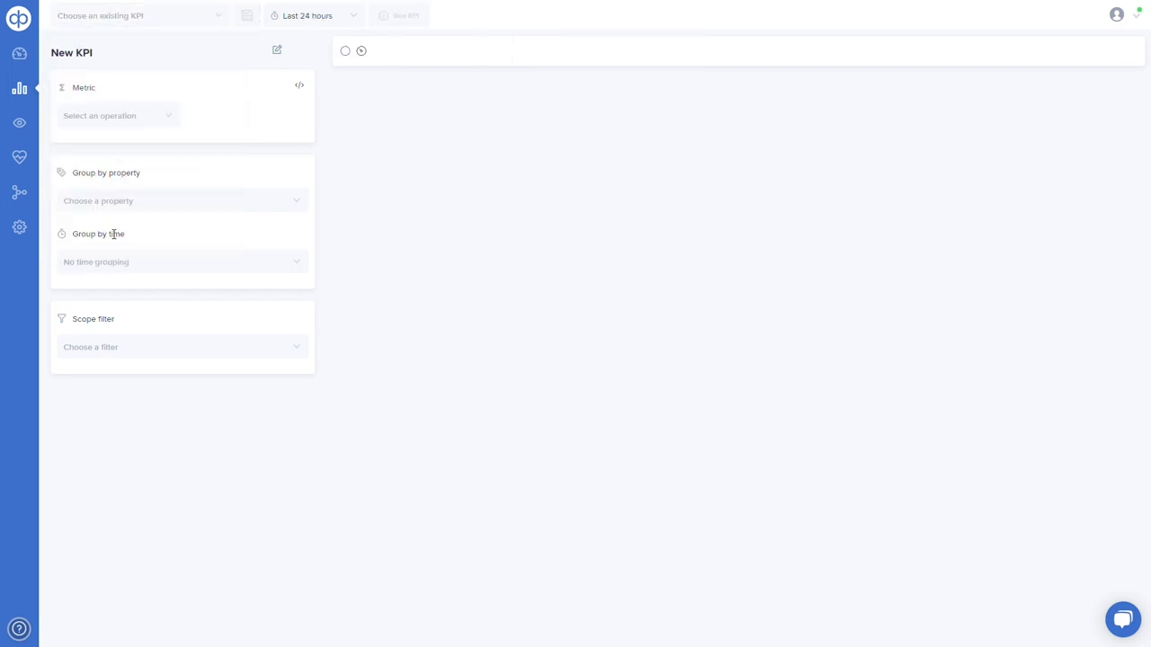
click(141, 120)
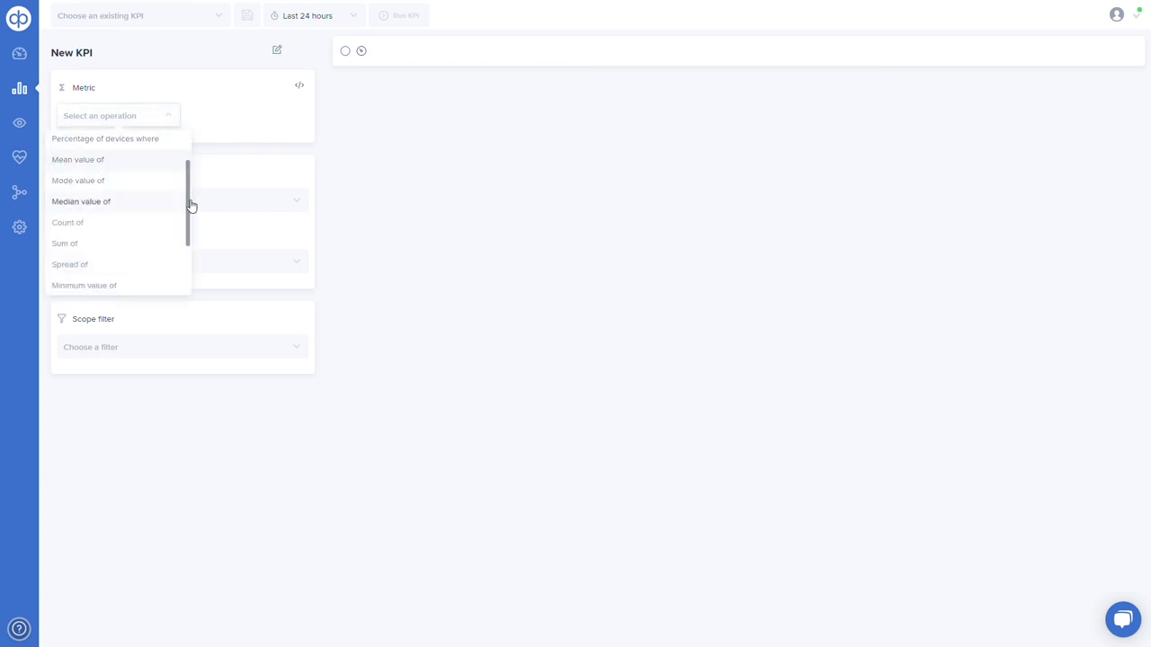
scroll(188, 191, up, 2)
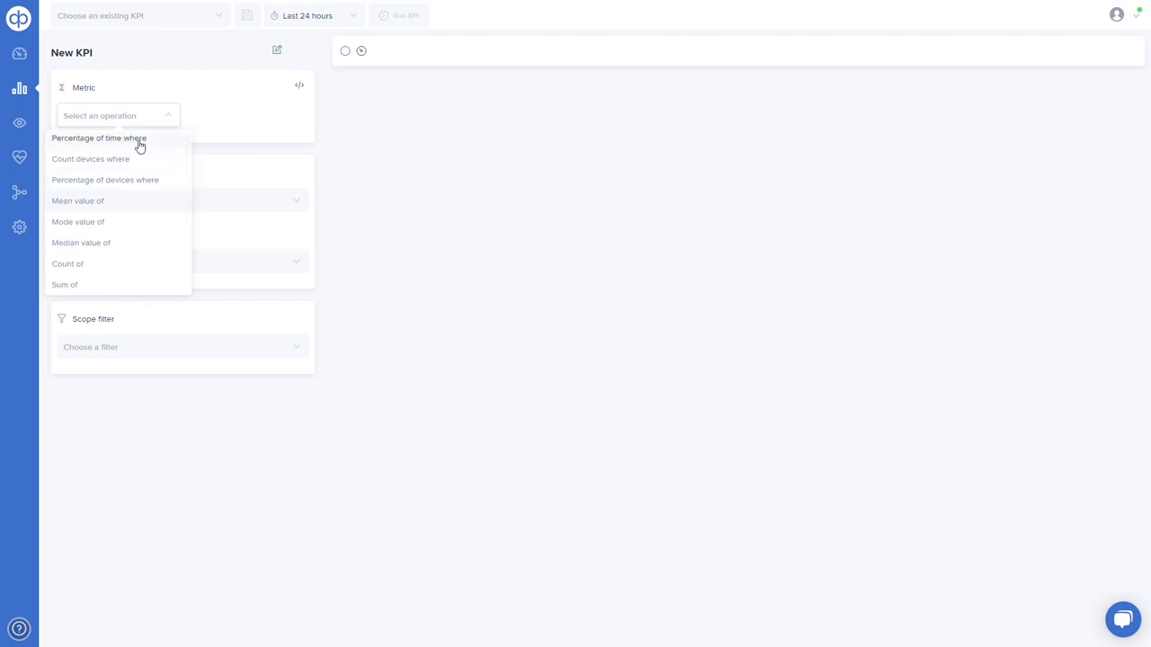
click(138, 147)
click(229, 123)
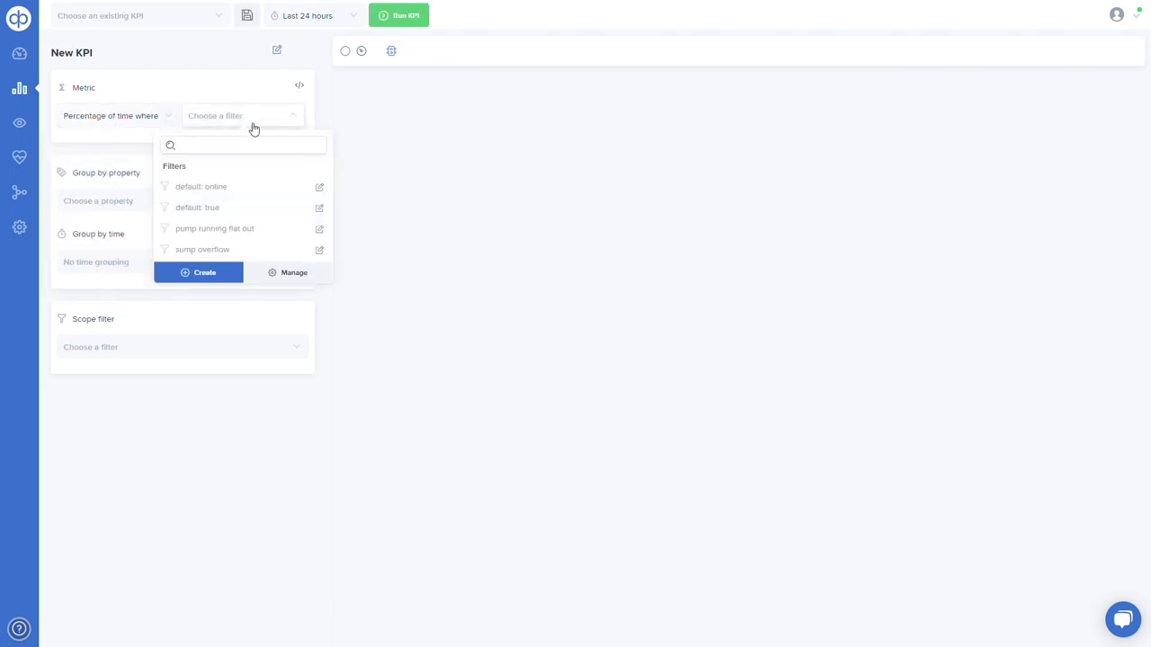
mouse_move(275, 231)
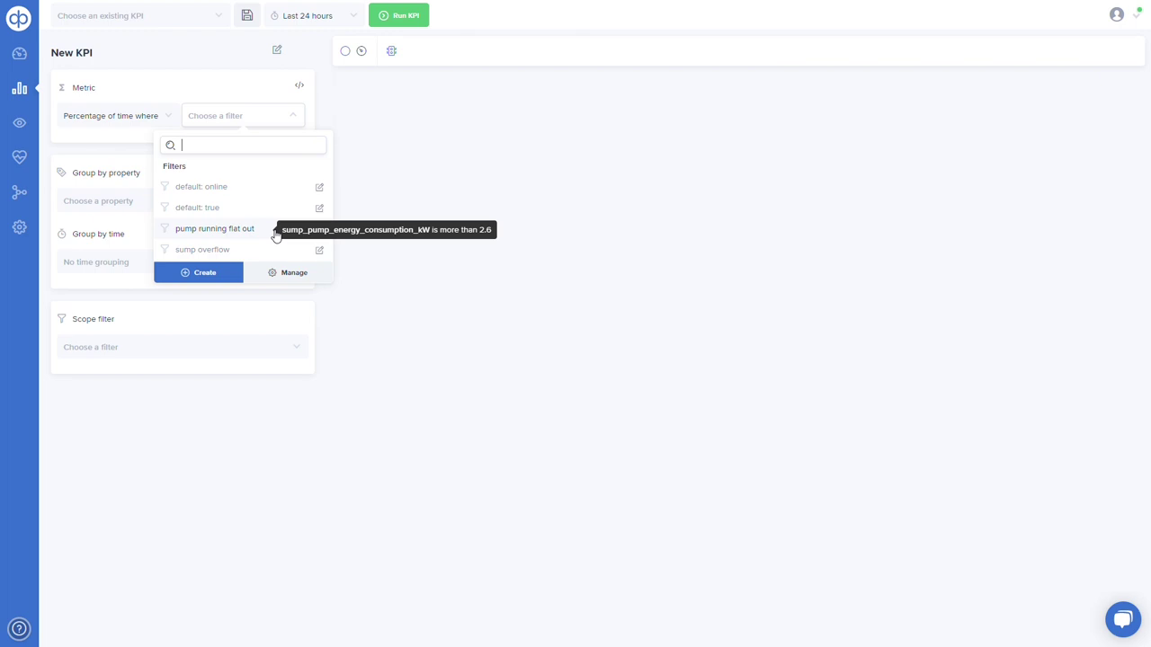
click(275, 232)
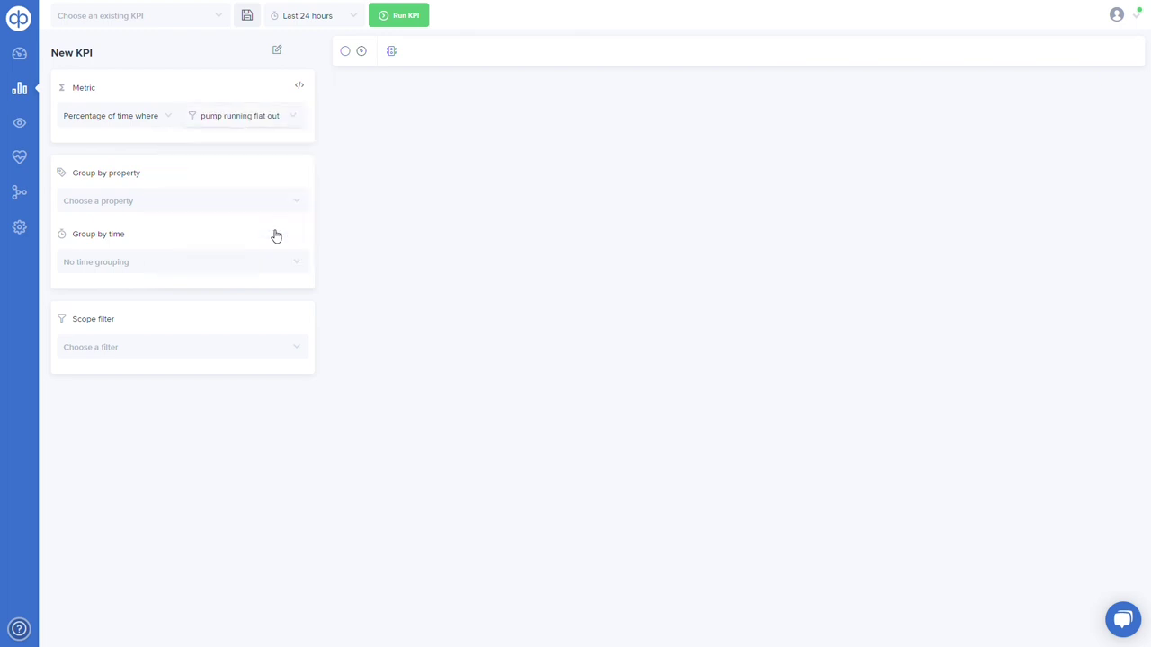
- Group the pump KPI by the address_country property and by 1 week time intervals
click(254, 202)
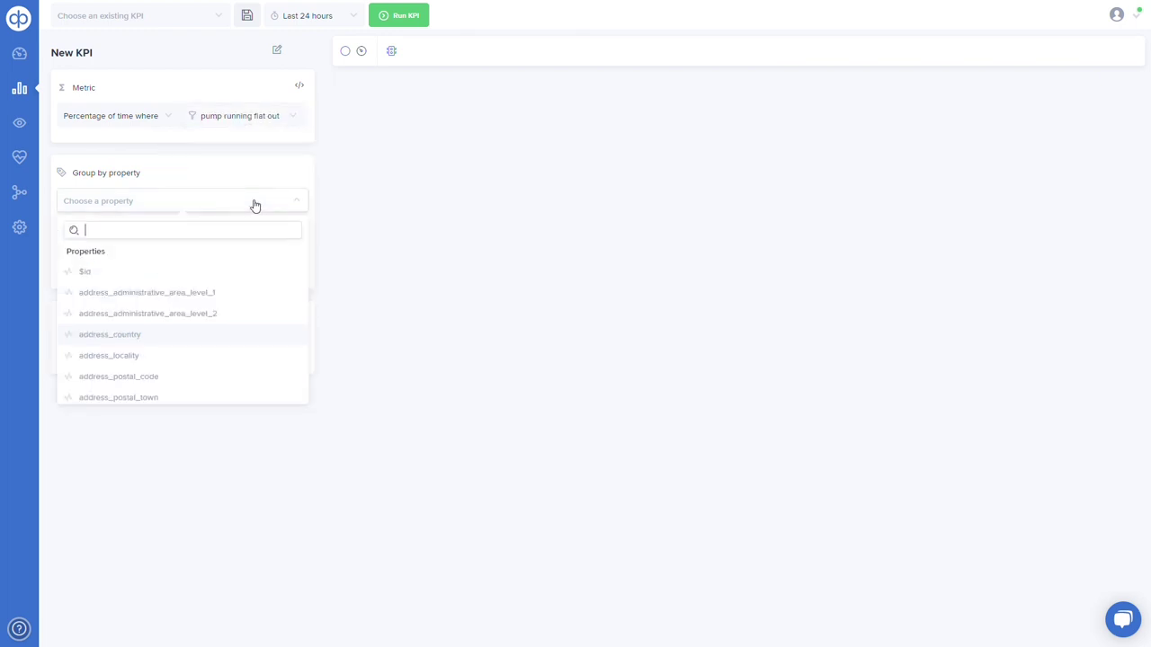
click(189, 336)
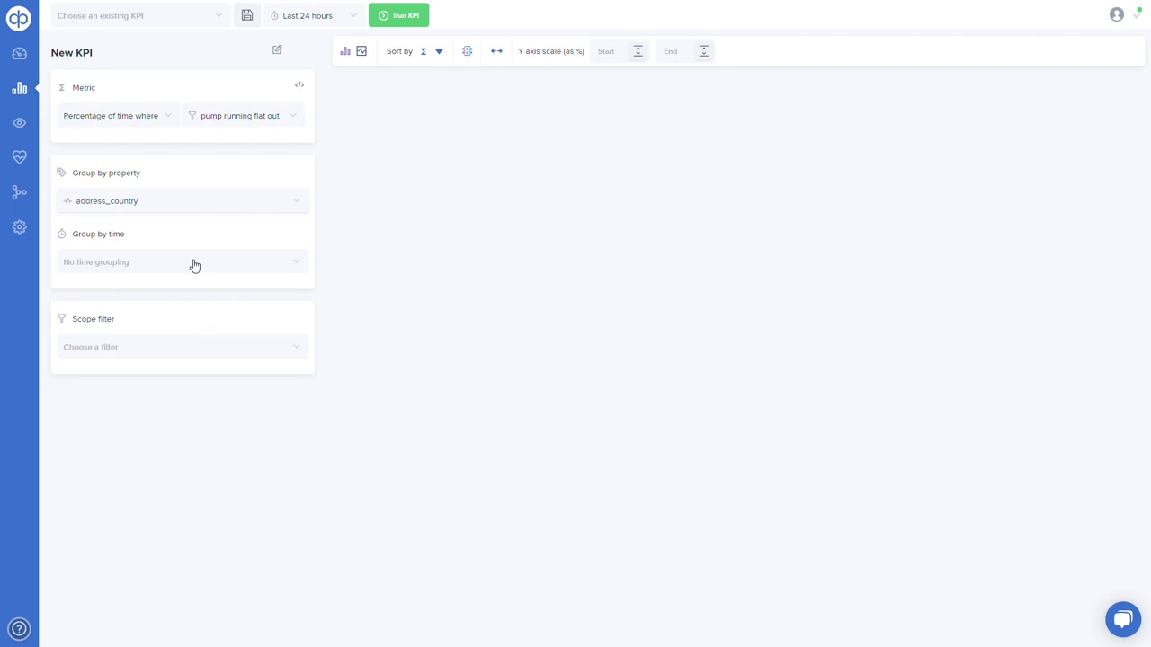
click(194, 266)
drag(292, 300, 154, 410)
click(153, 411)
click(169, 320)
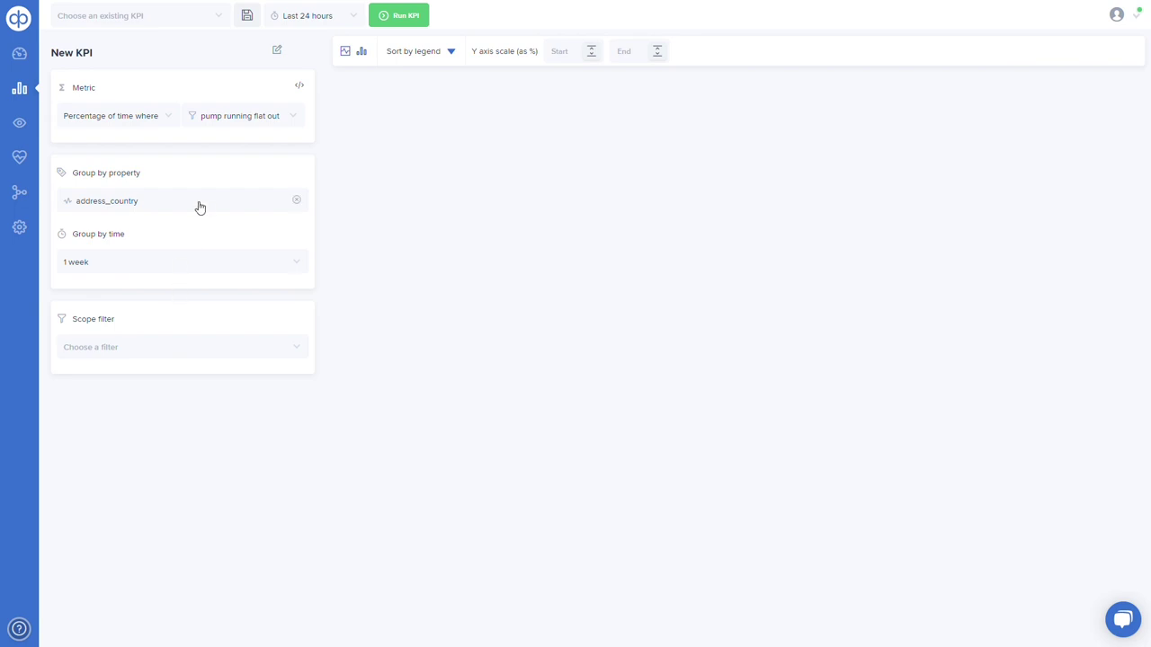
- Run the pump KPI over the Last 30 days and show the result as a bar chart
click(320, 20)
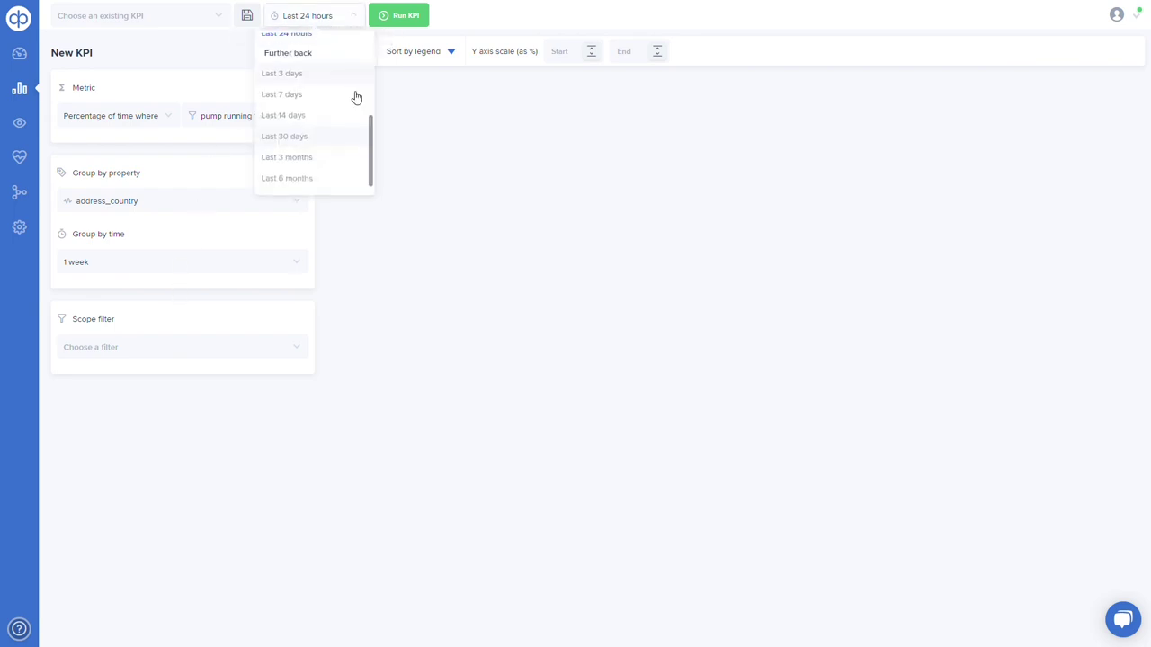
click(336, 136)
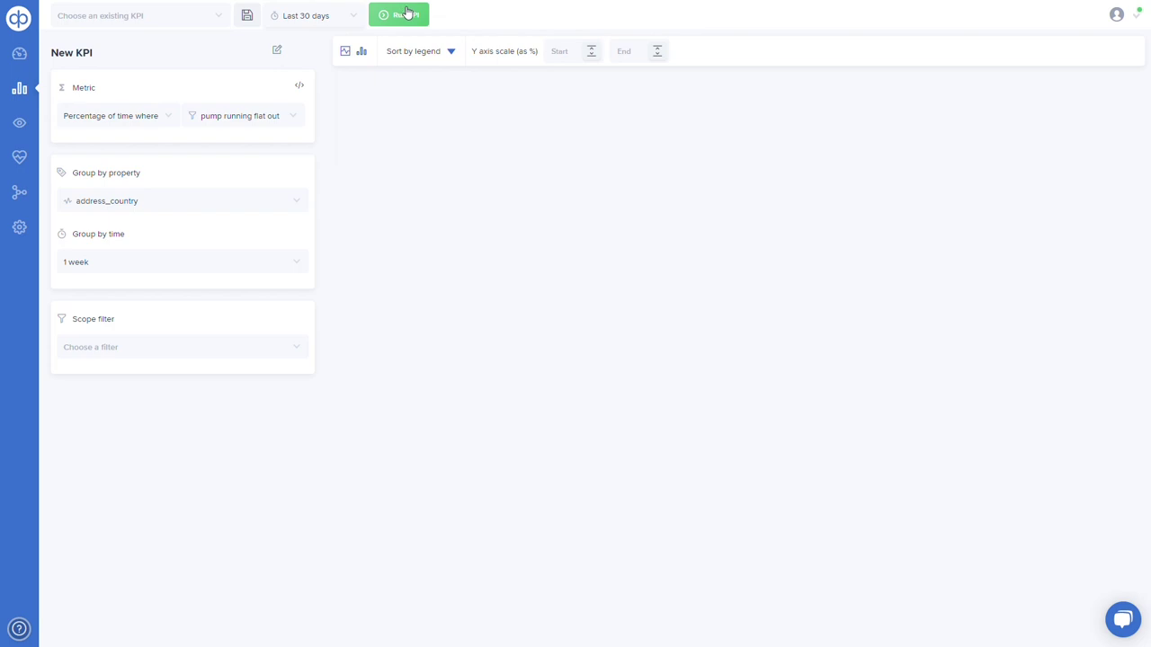
click(406, 14)
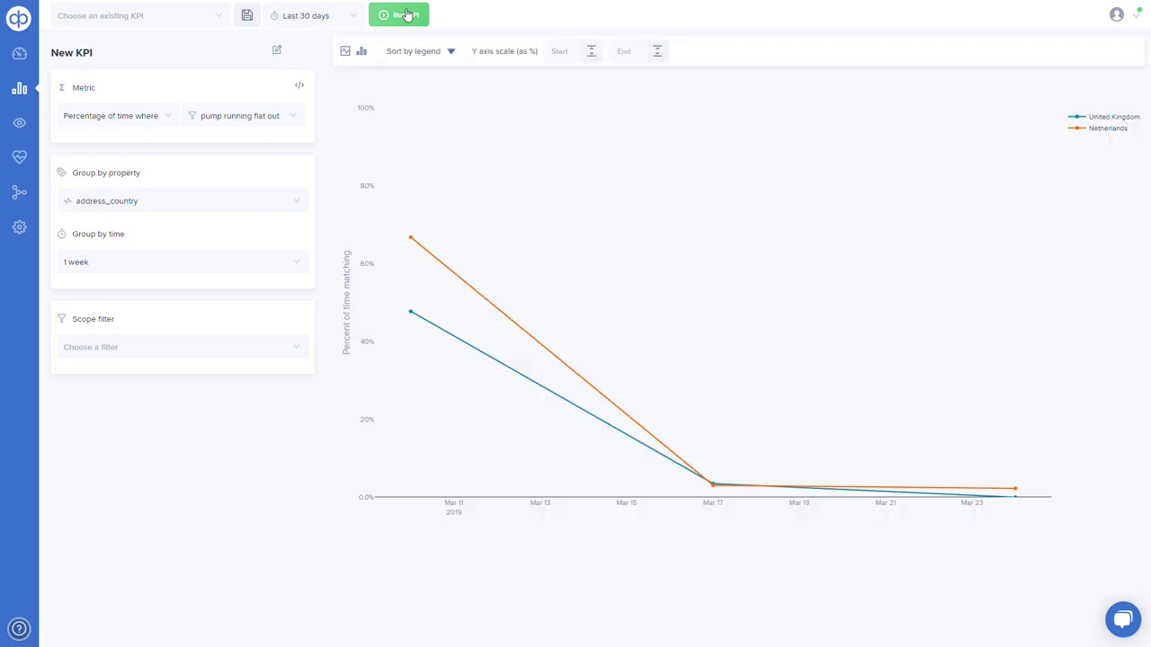
click(363, 52)
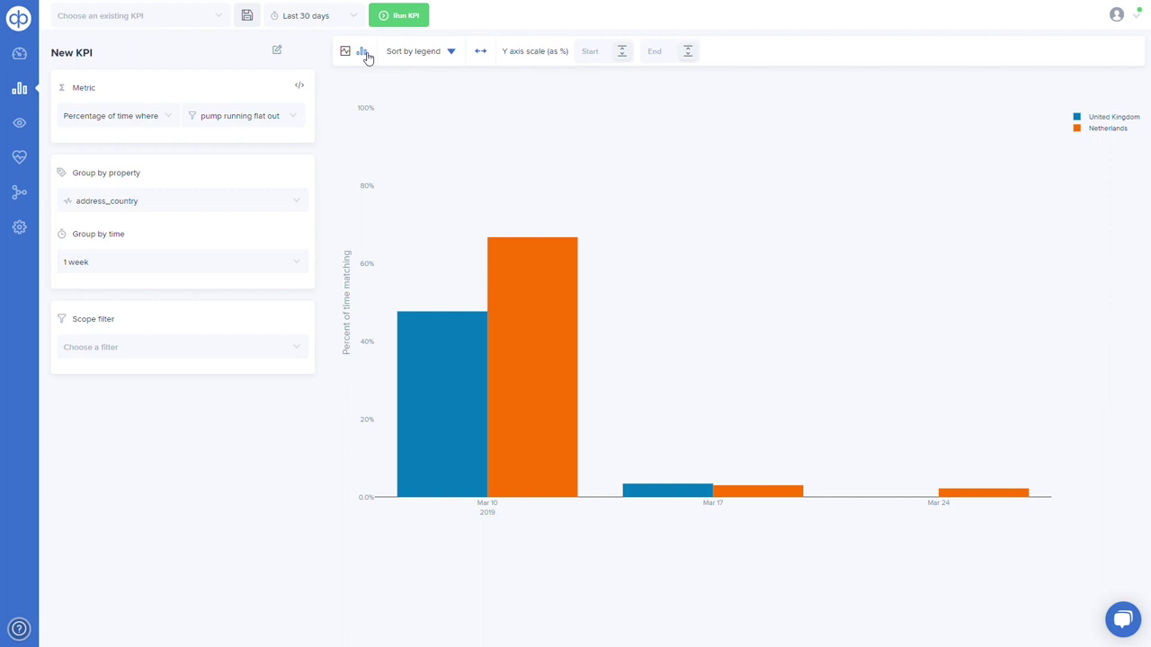
- Rename the pump KPI as "% of time pump running flat out" and save it
click(278, 52)
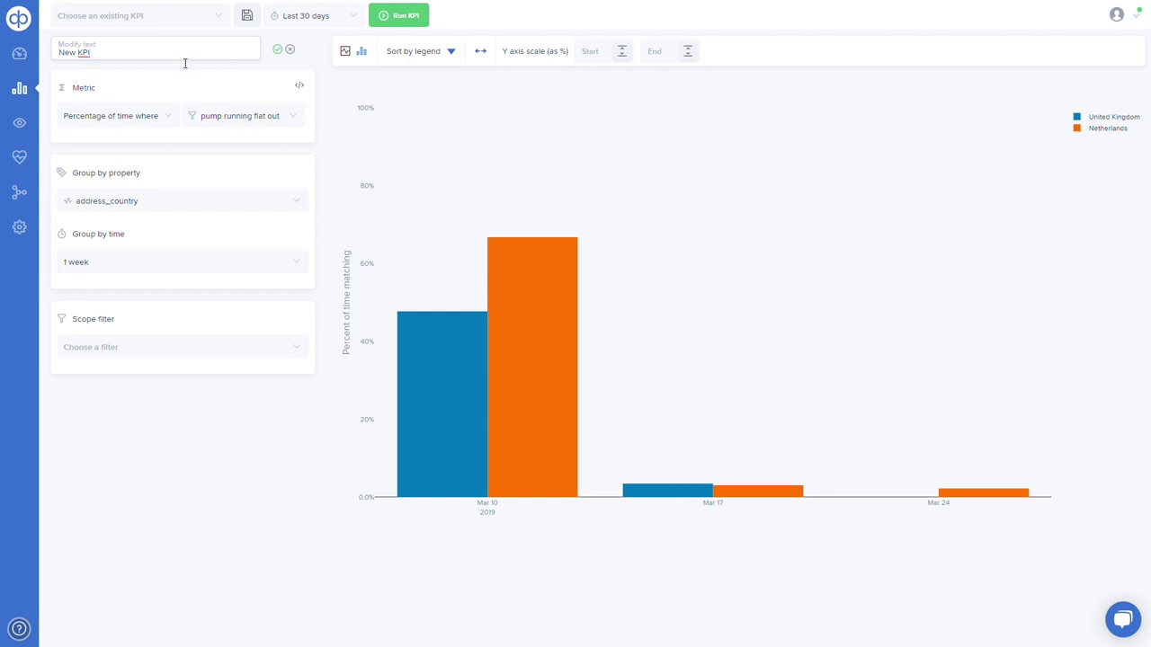
key(ctrl+a)
text(% of time pump running)
click(277, 49)
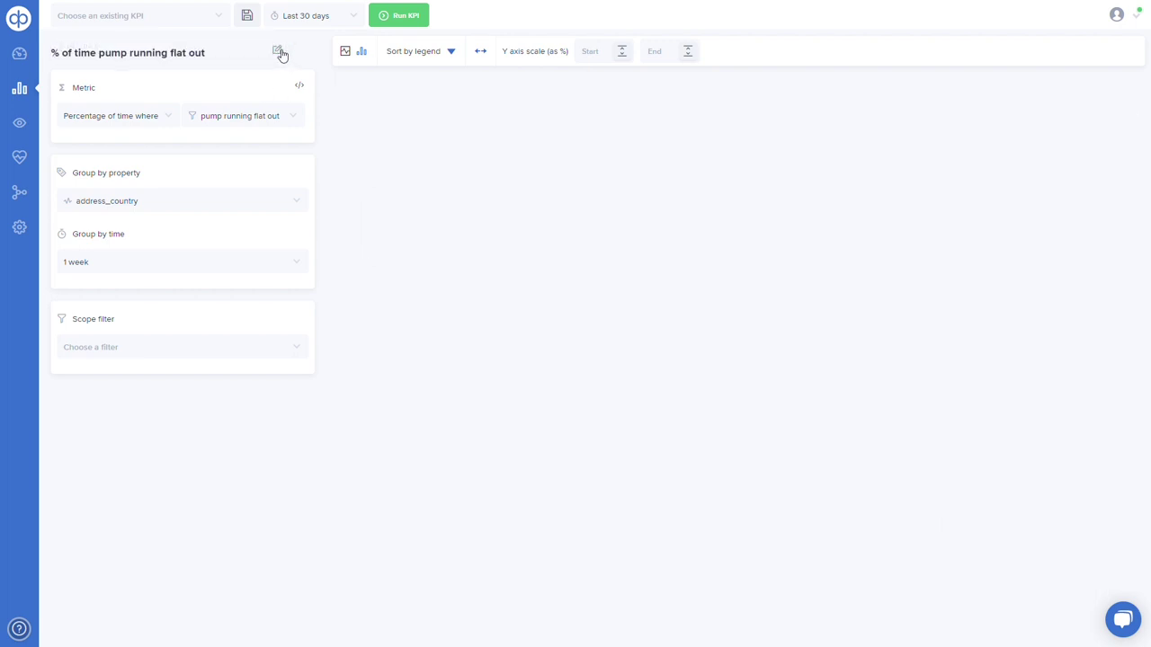
click(248, 18)
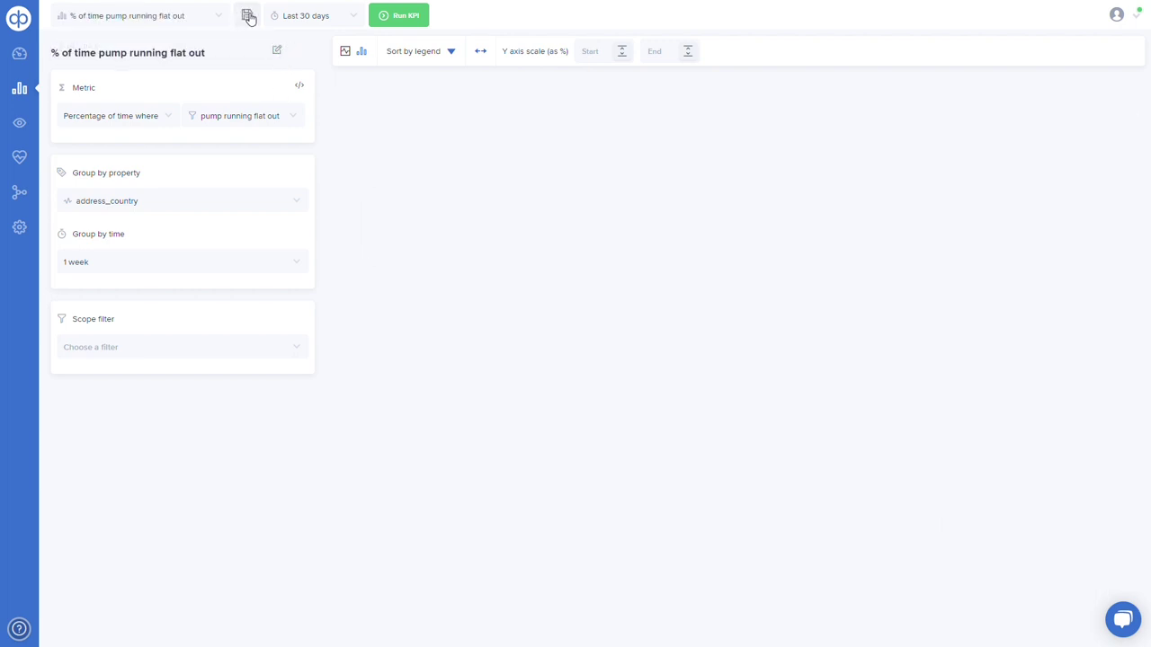
- Create a new KPI measuring the sum of the sump_pump_energy_consumption_kW property
click(167, 21)
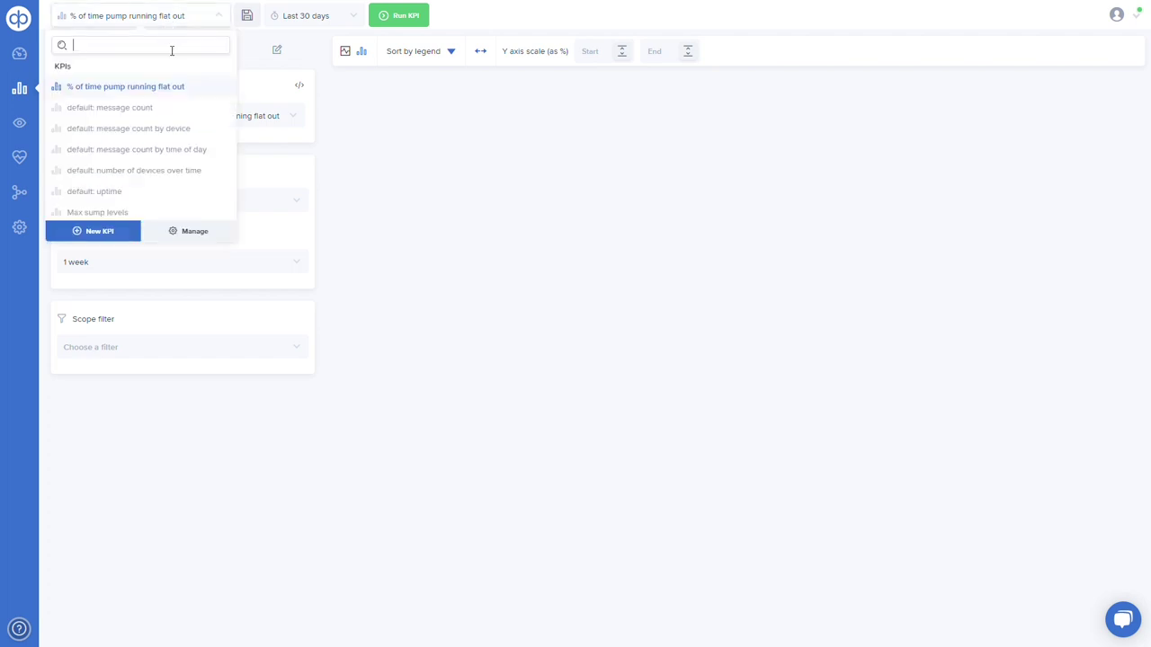
click(115, 234)
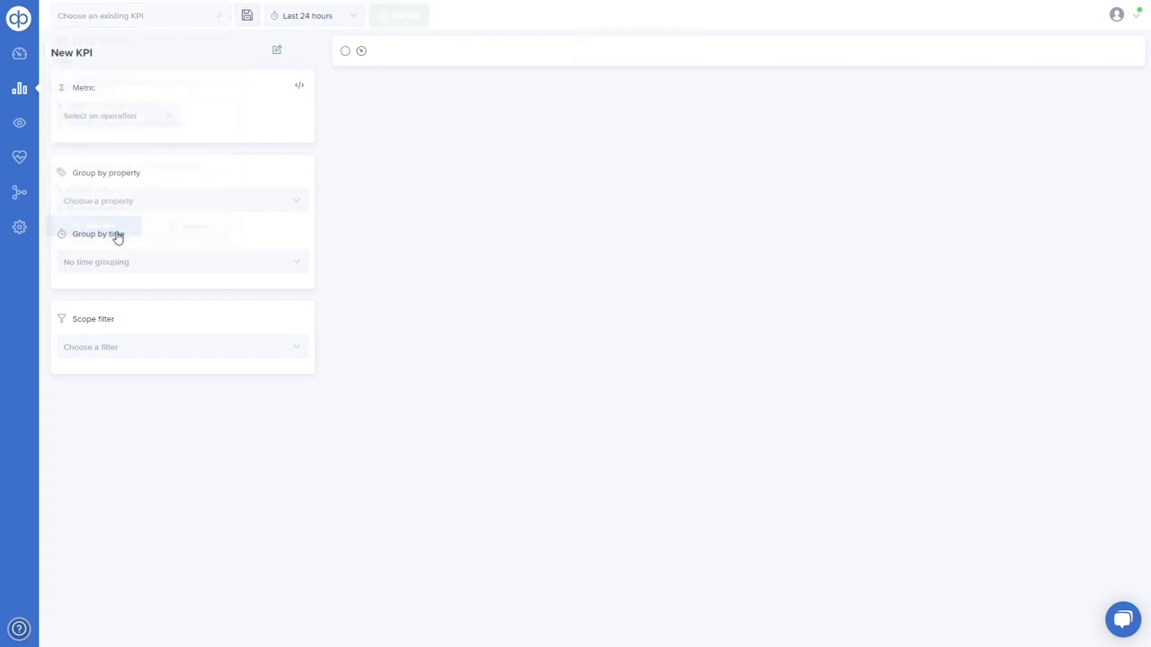
click(113, 120)
click(132, 285)
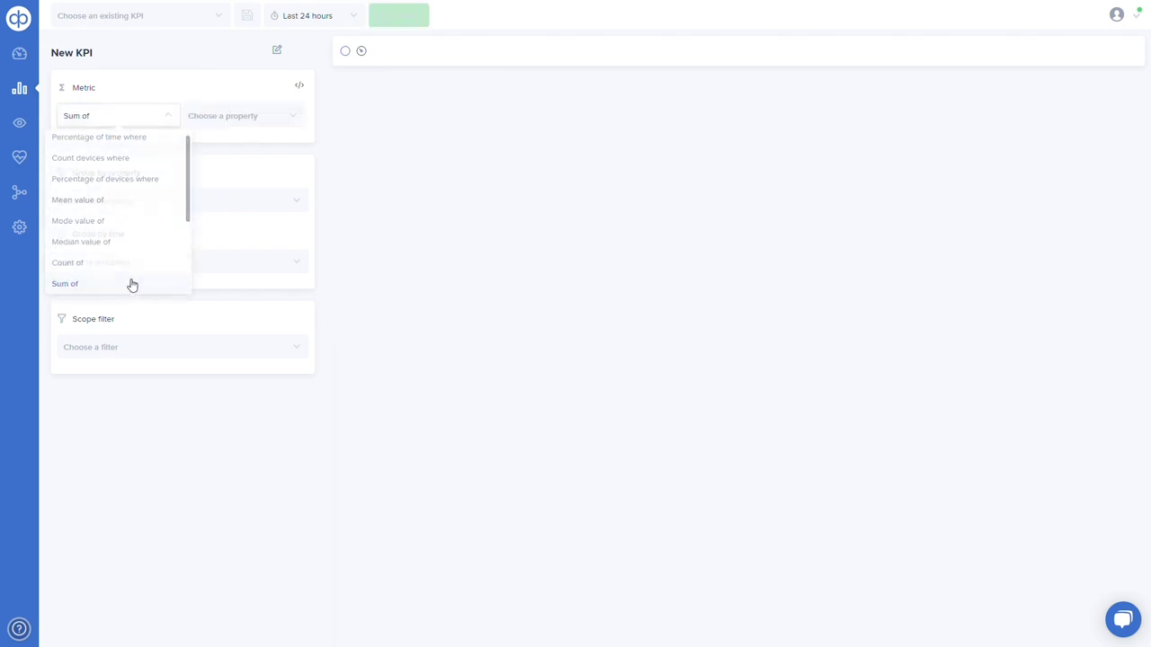
click(223, 116)
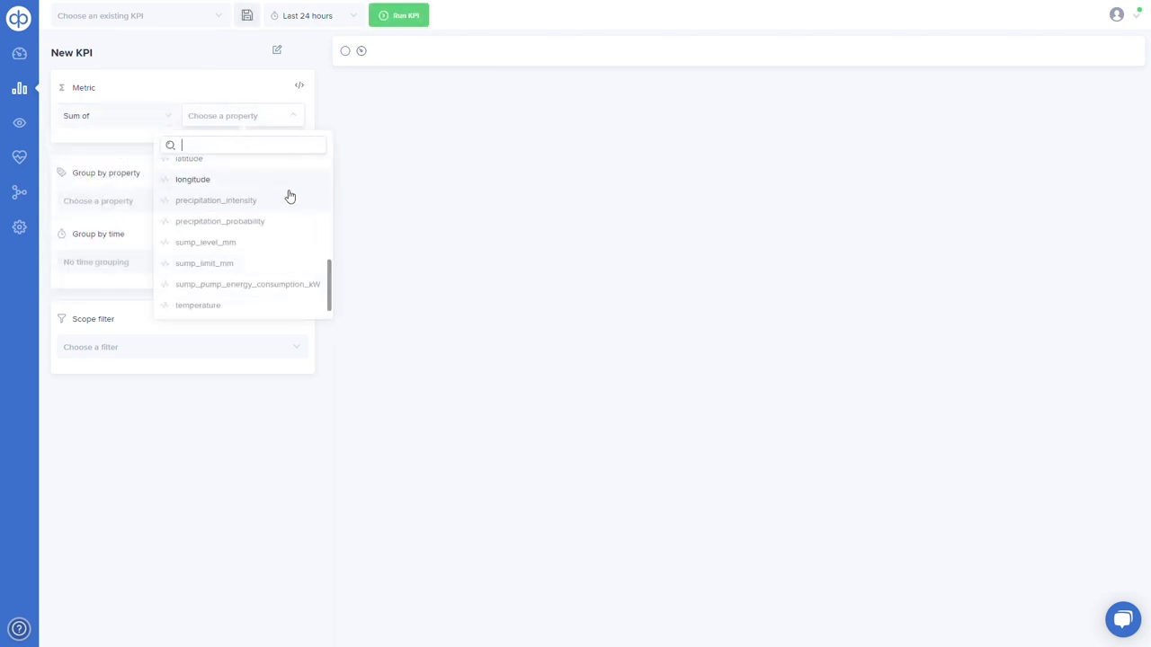
click(311, 286)
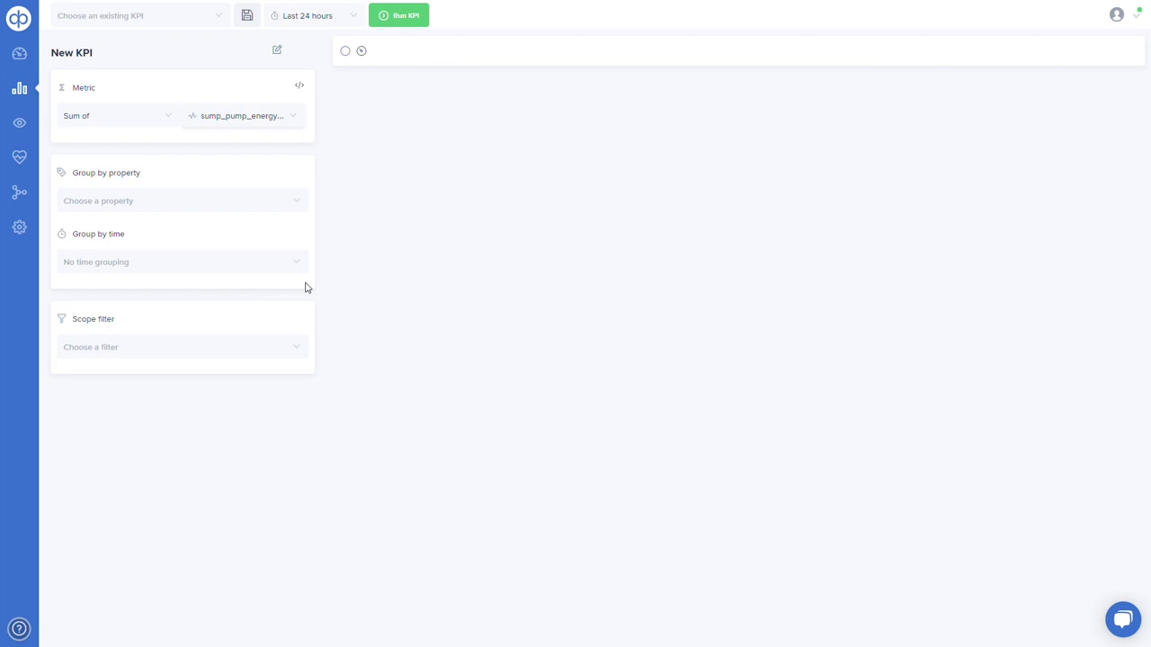
- Group the energy consumption KPI by the address_country property and by 1 day time intervals
click(248, 207)
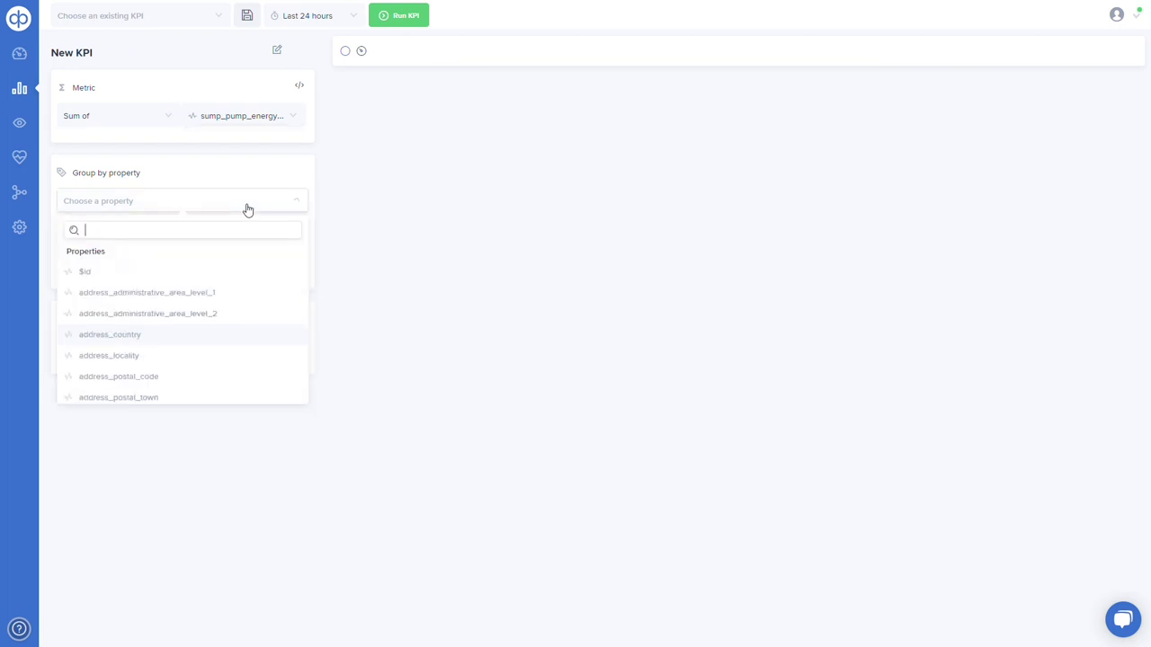
click(174, 337)
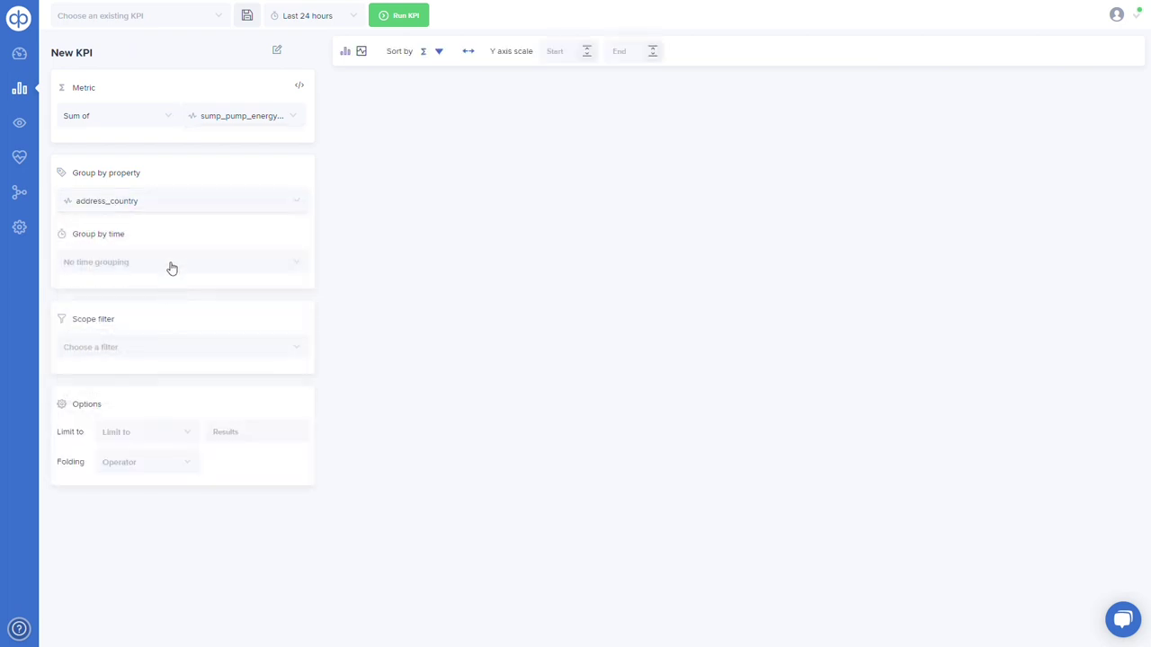
click(172, 264)
click(149, 363)
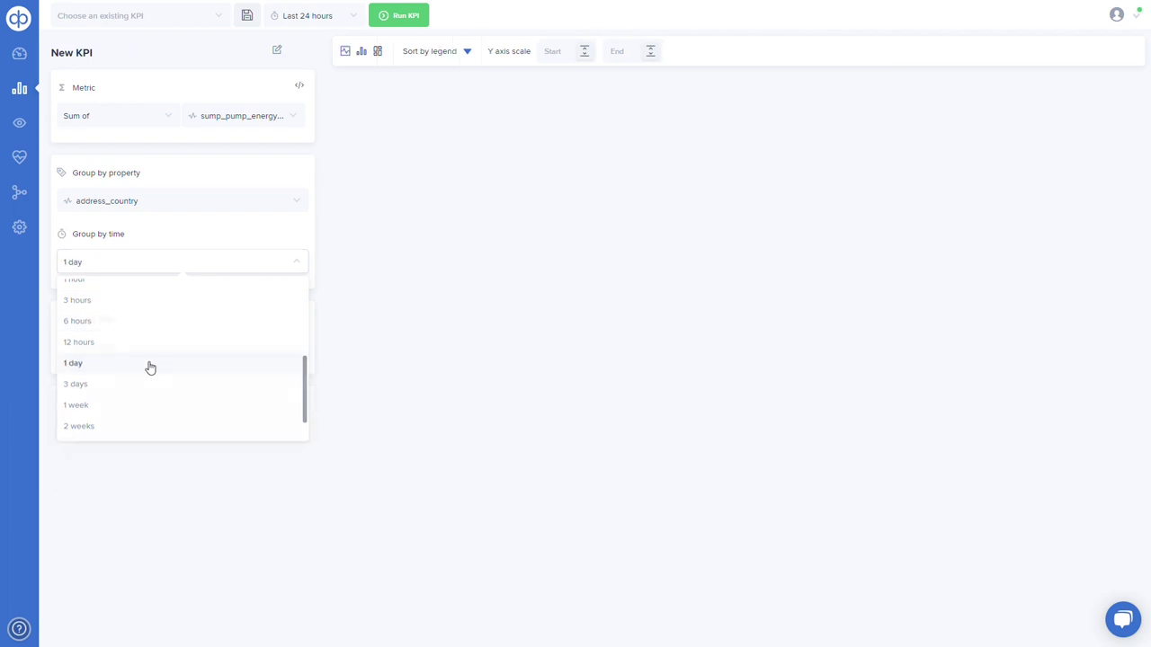
- Run the energy consumption KPI over the Last 30 days and show the result as a stacked bar chart
click(348, 17)
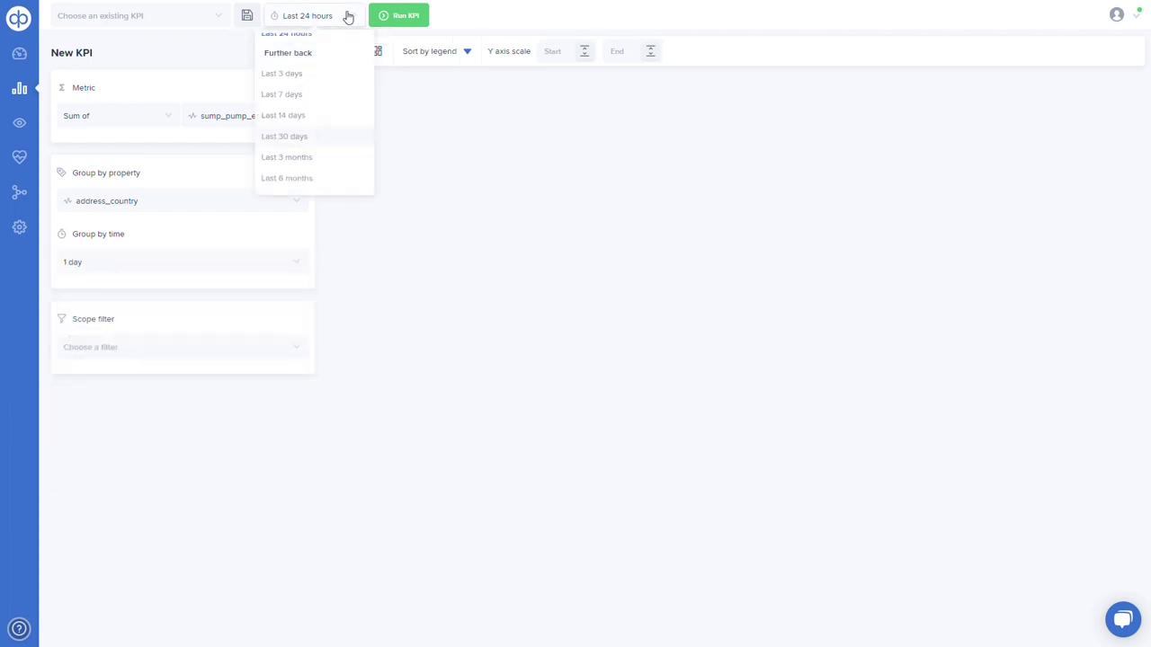
click(350, 137)
click(405, 16)
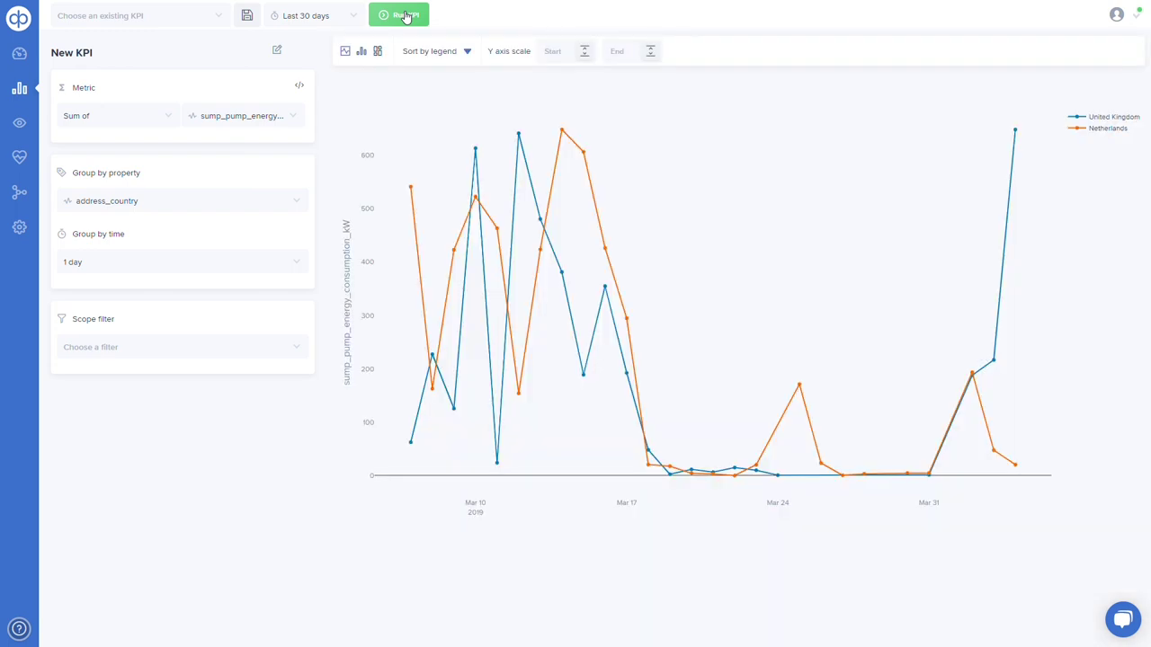
click(379, 52)
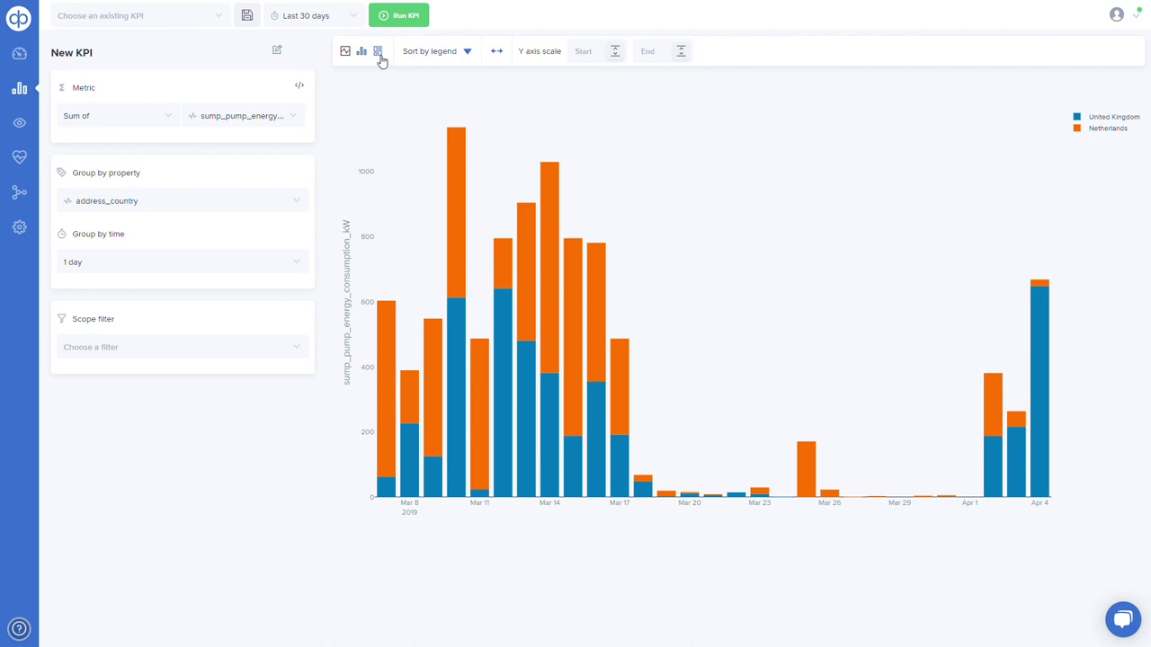
- Rename the energy consumption KPI as "Pump energy" and save it
click(279, 51)
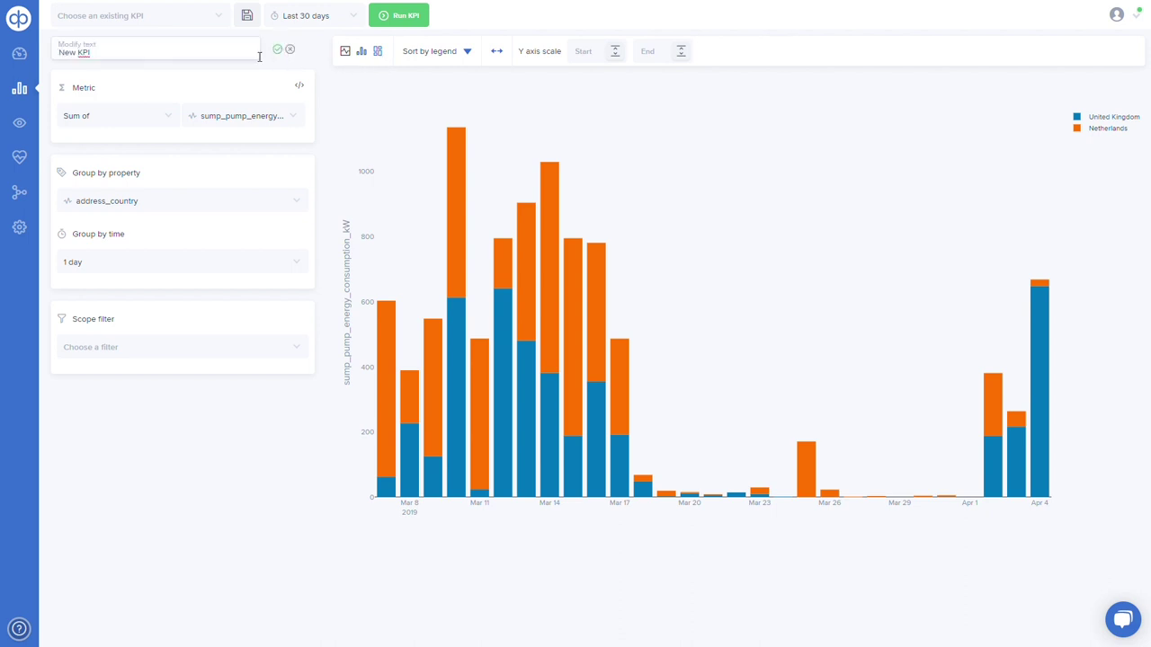
triple_click(258, 57)
text(s)
key(BackSpace)
text(Pump energy)
click(280, 51)
click(252, 18)
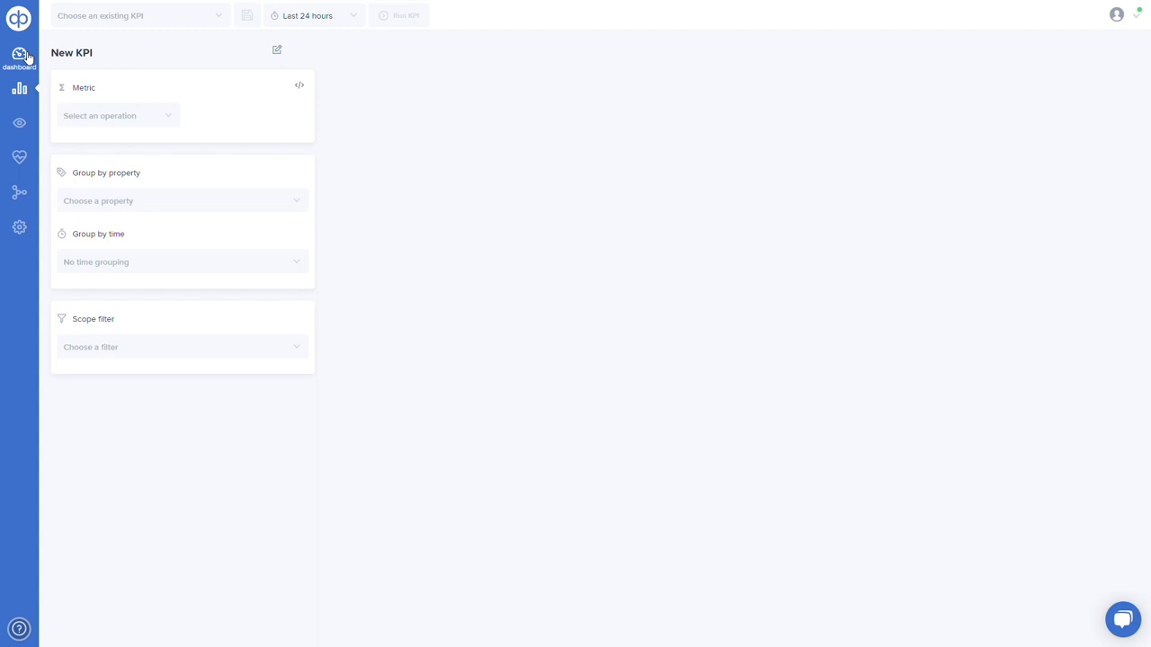
- Unlock the Default dashboard for editing and remove every widget except the Map
click(27, 56)
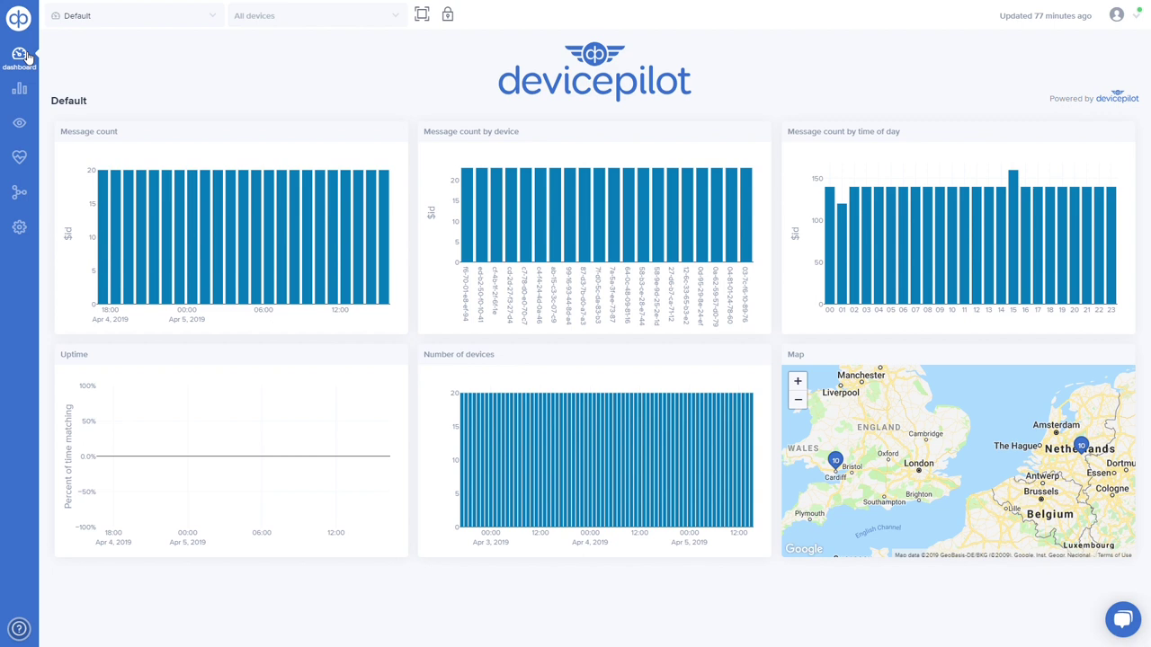
click(448, 16)
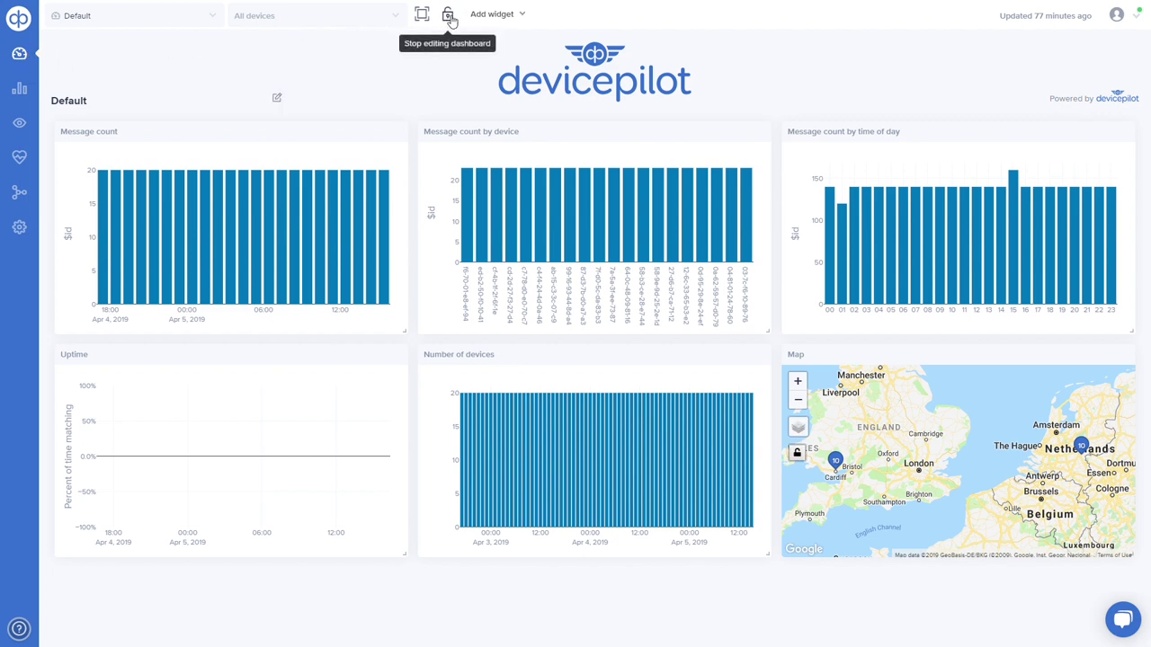
mouse_move(315, 142)
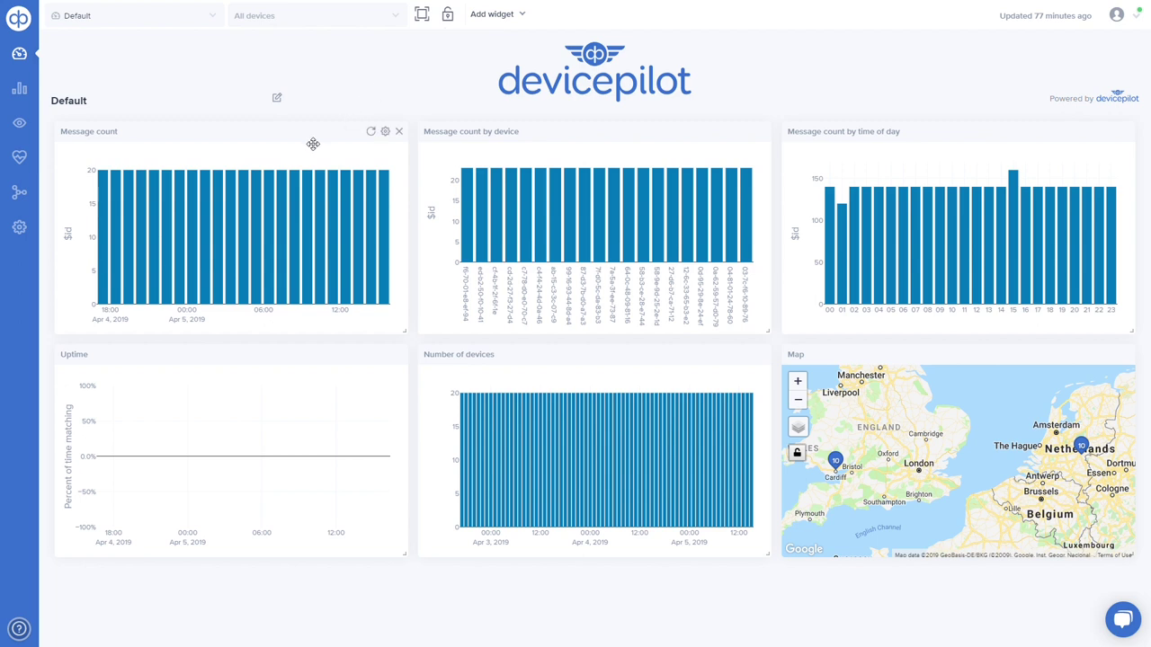
click(400, 132)
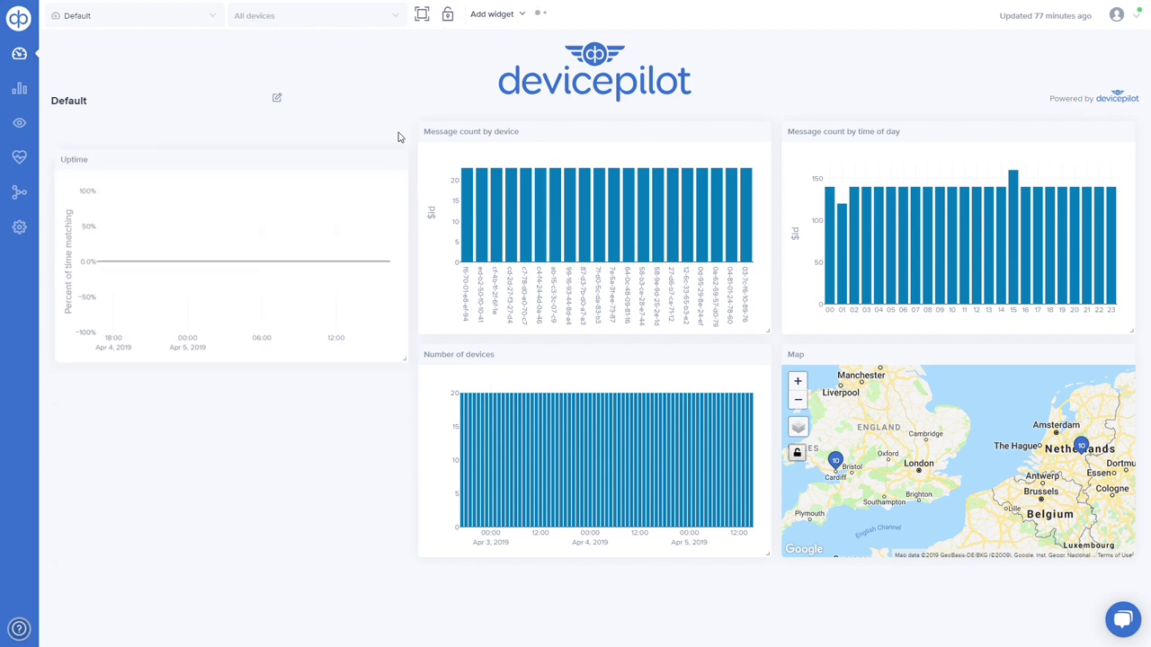
click(400, 132)
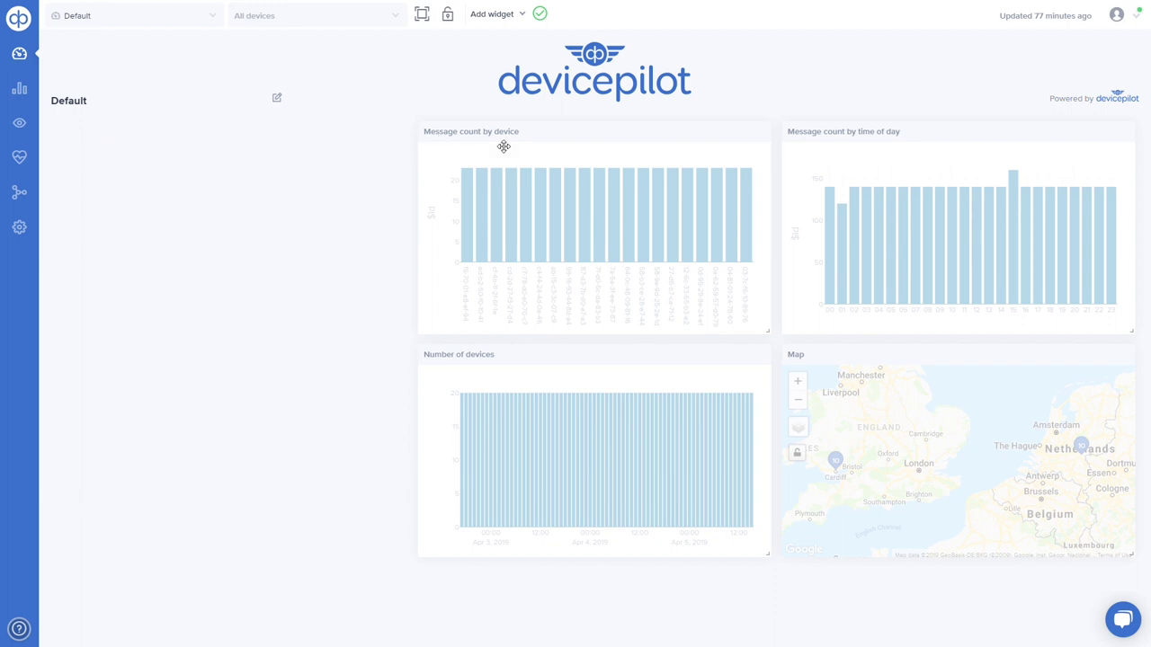
click(763, 133)
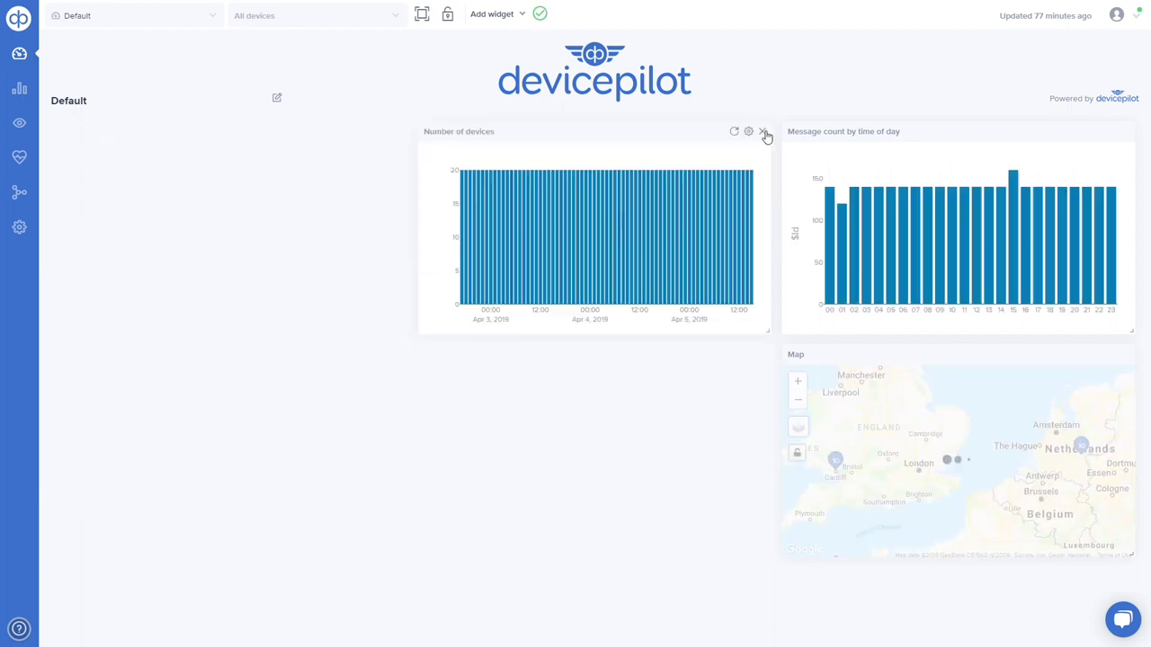
click(762, 132)
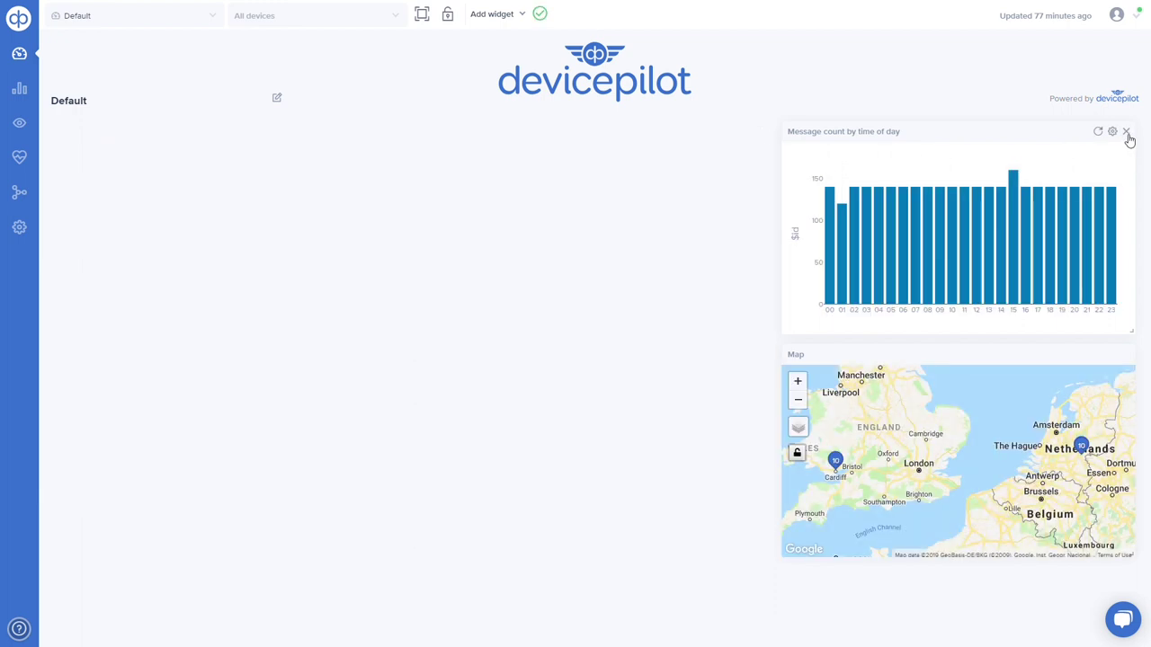
click(1126, 132)
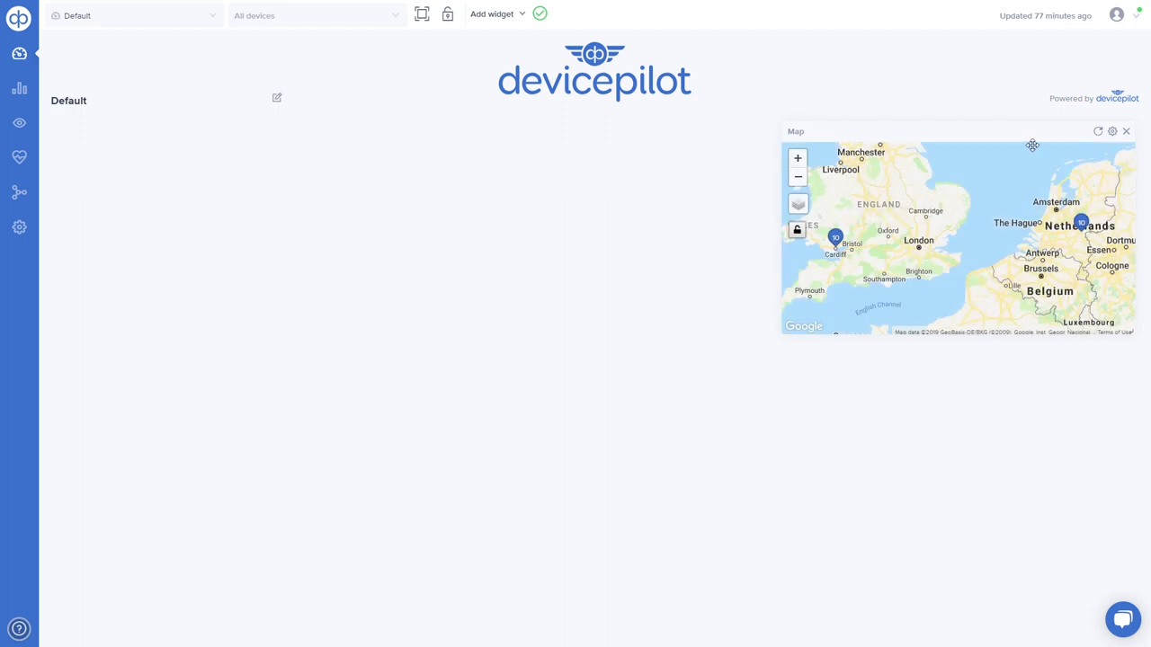
- Move the Map widget to the first column of the dashboard and expand the device cluster near Cardiff
drag(1033, 145, 293, 141)
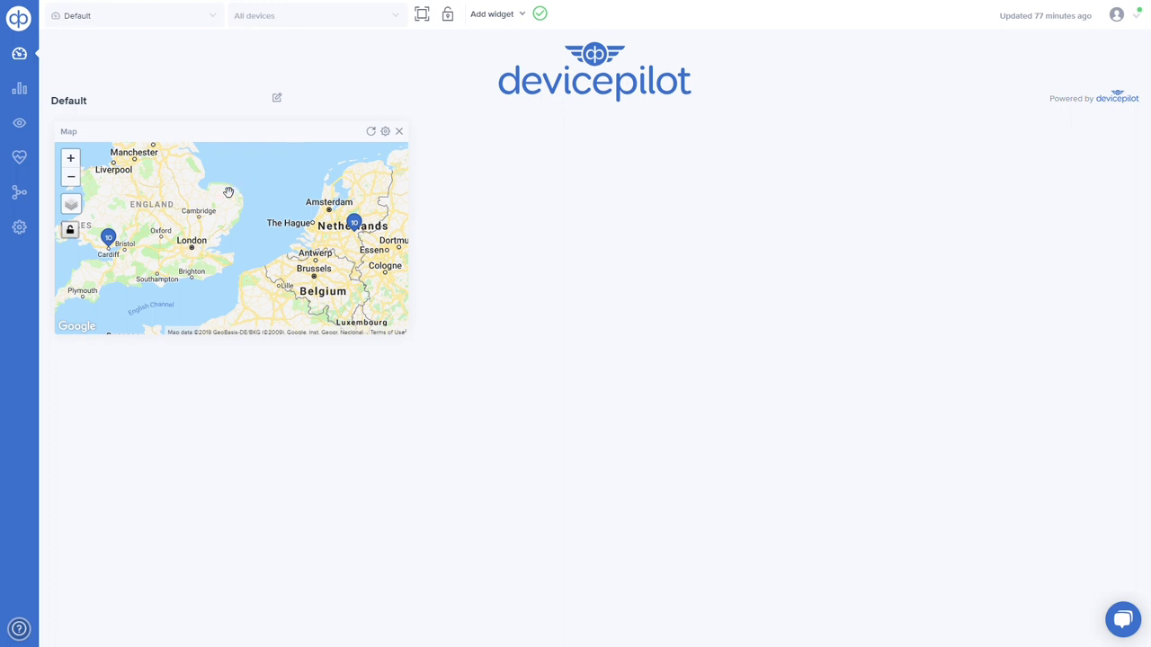
click(109, 238)
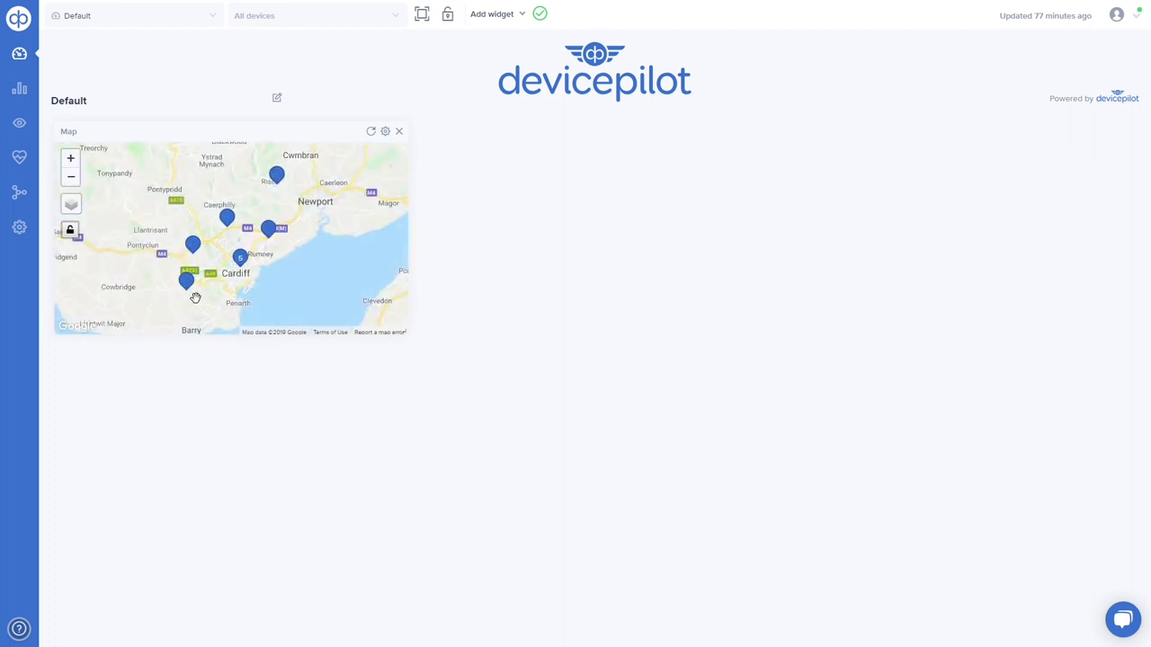
- Configure the Map widget to analyse the Max sump levels KPI, with address_administrative_area_level_1 as the tooltip property
click(386, 132)
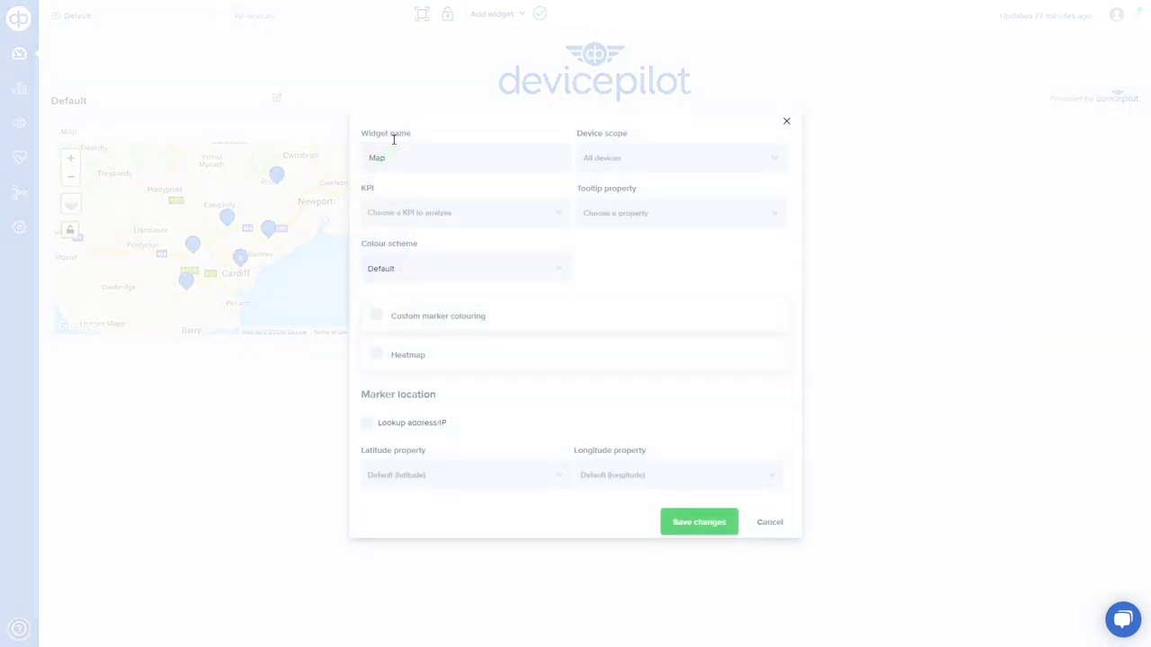
click(533, 215)
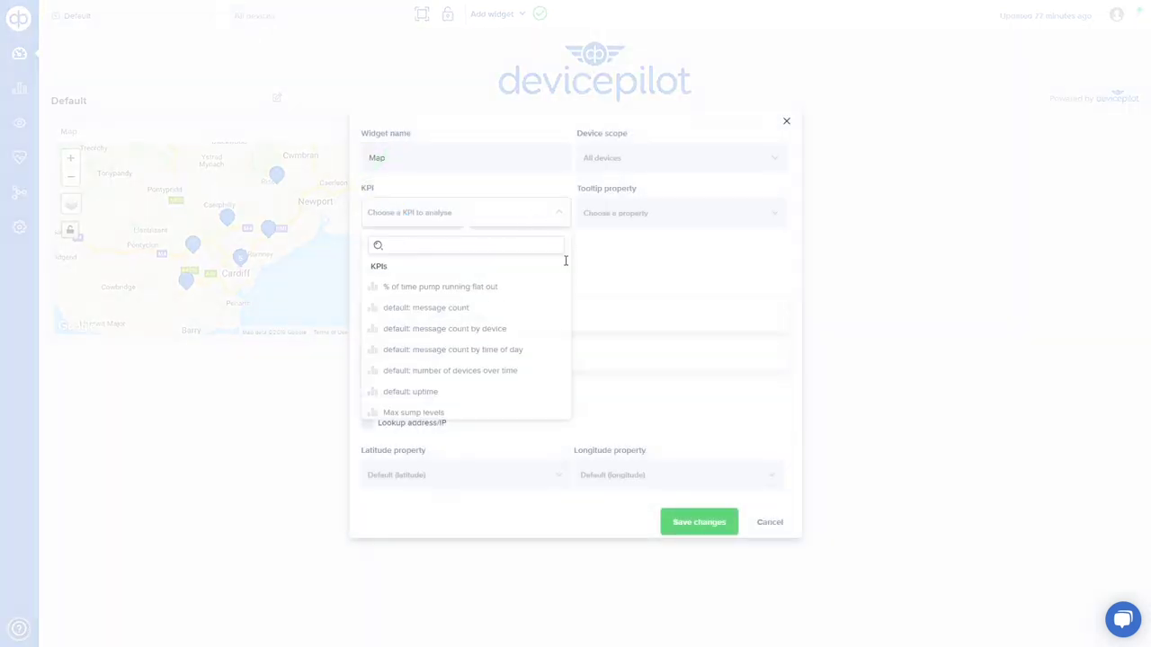
scroll(570, 324, down, 2)
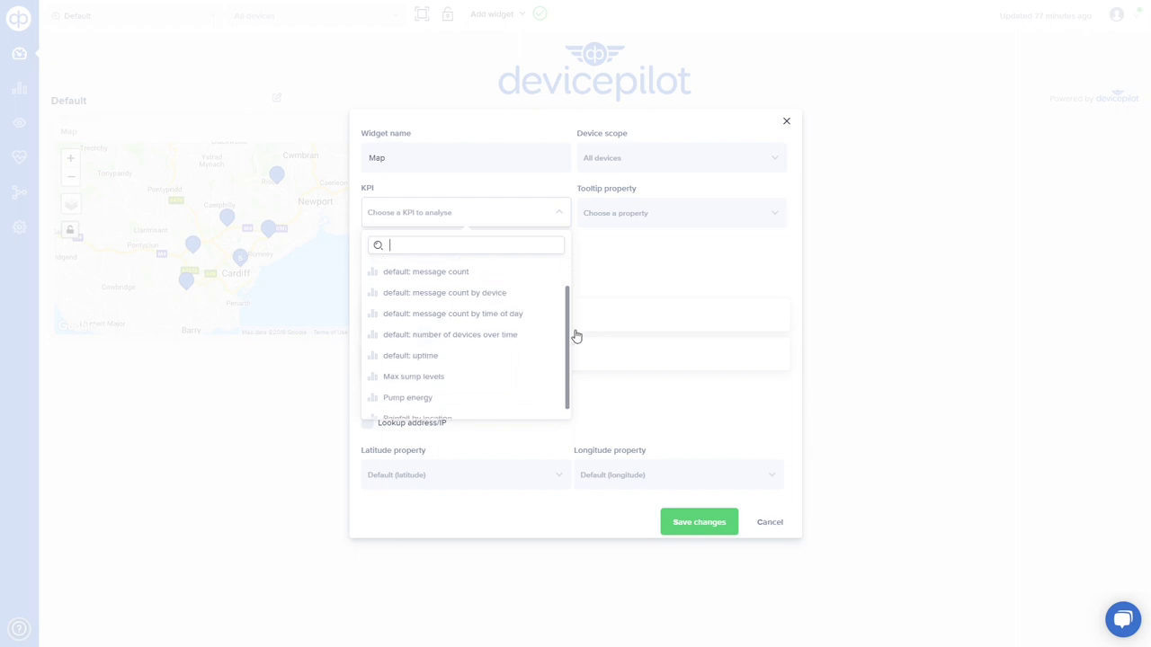
click(459, 371)
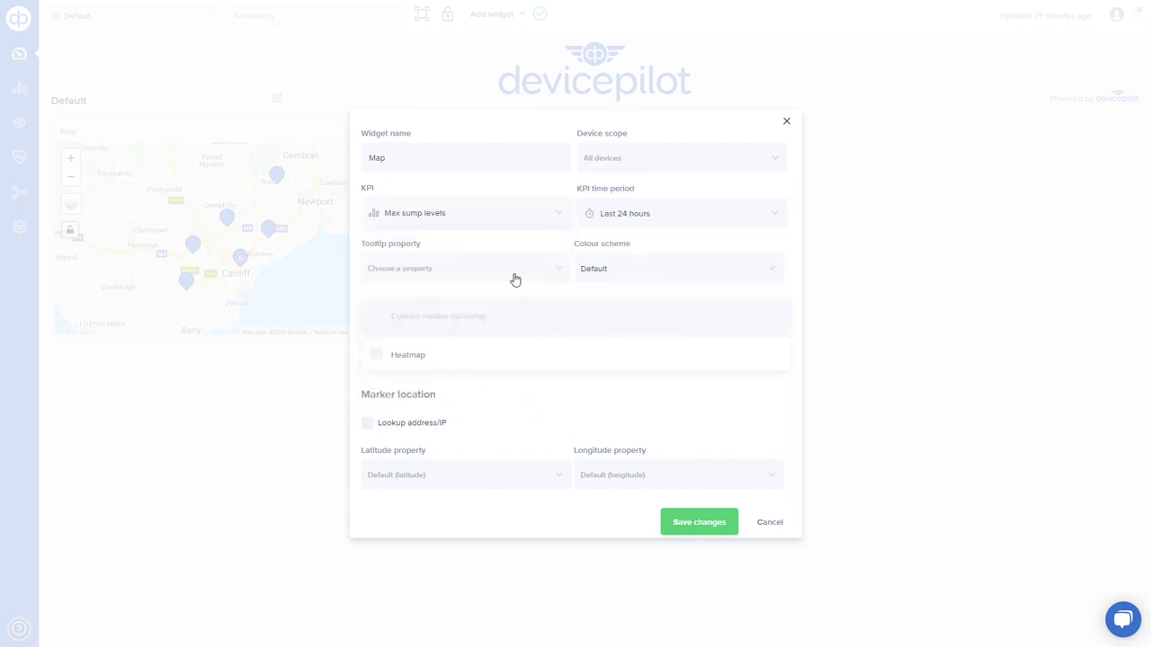
click(517, 276)
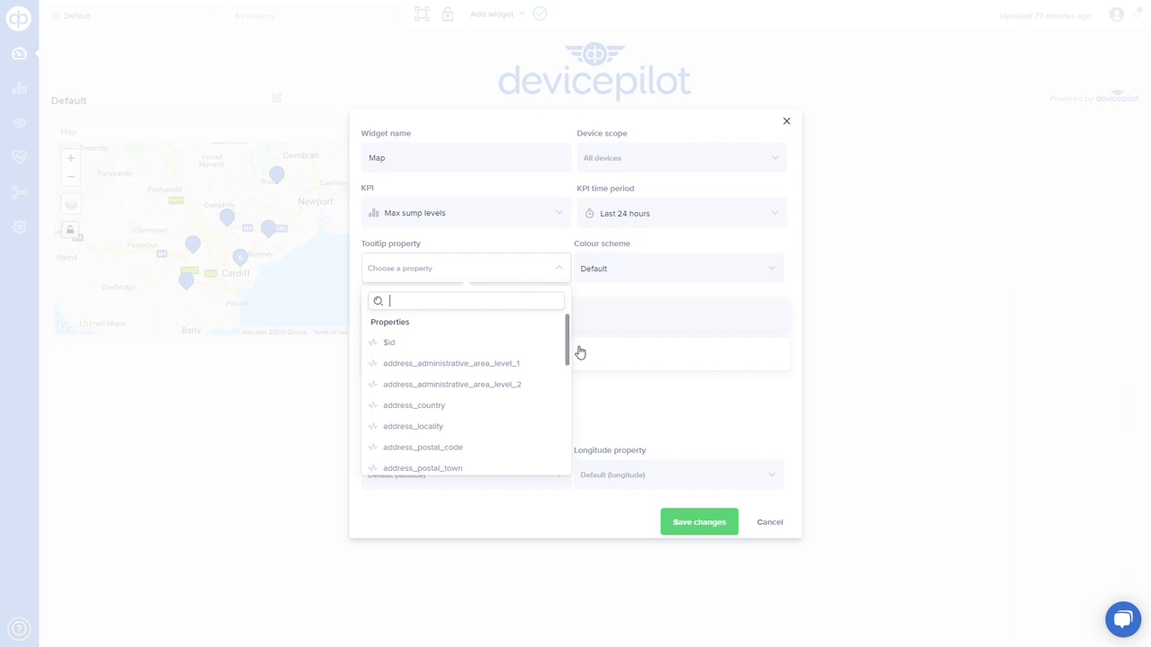
scroll(571, 347, down, 1)
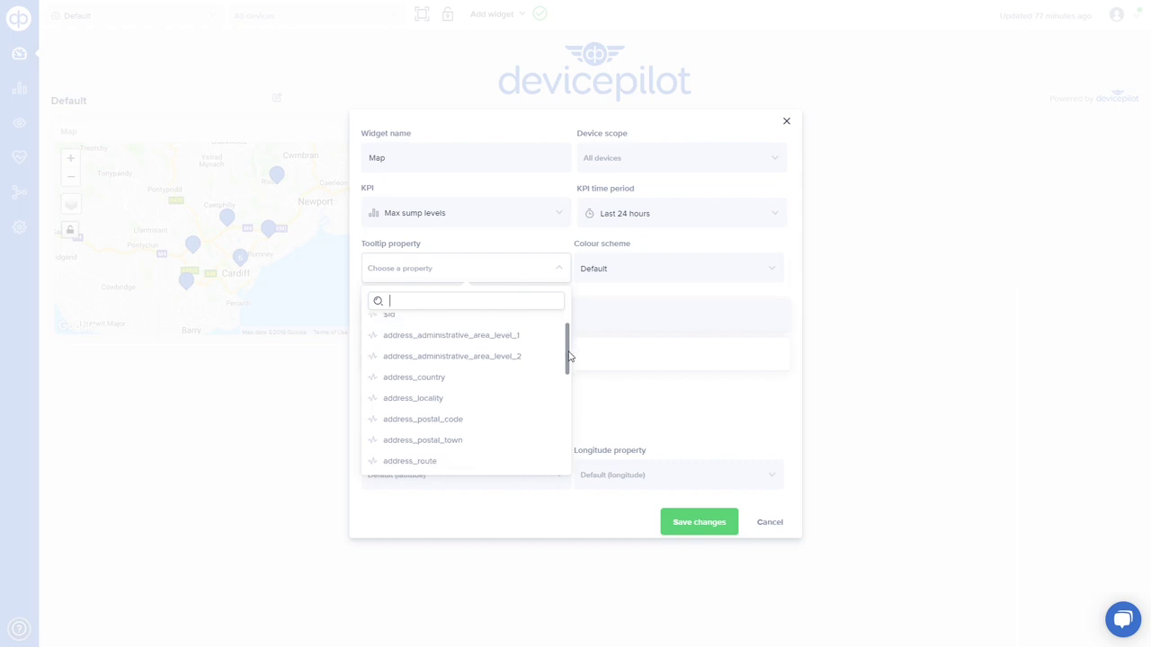
click(521, 336)
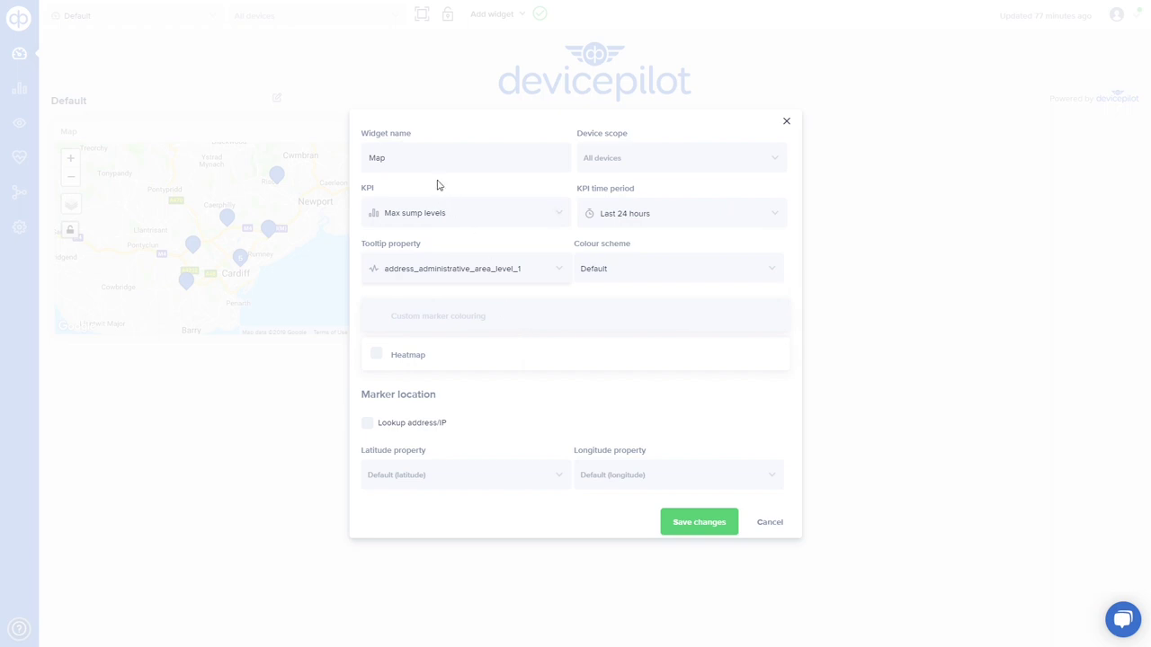
- Rename the Map widget "Max sump levels (30d)", set its KPI time period to Last 30 days and save the changes
double_click(374, 160)
text(M)
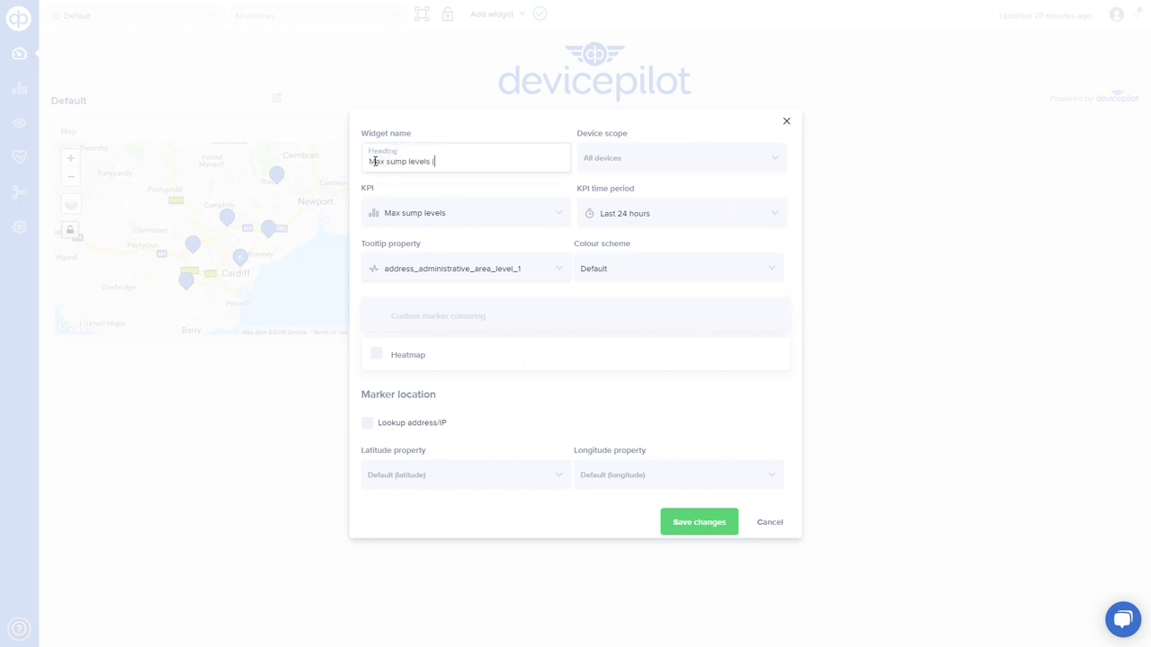
click(719, 217)
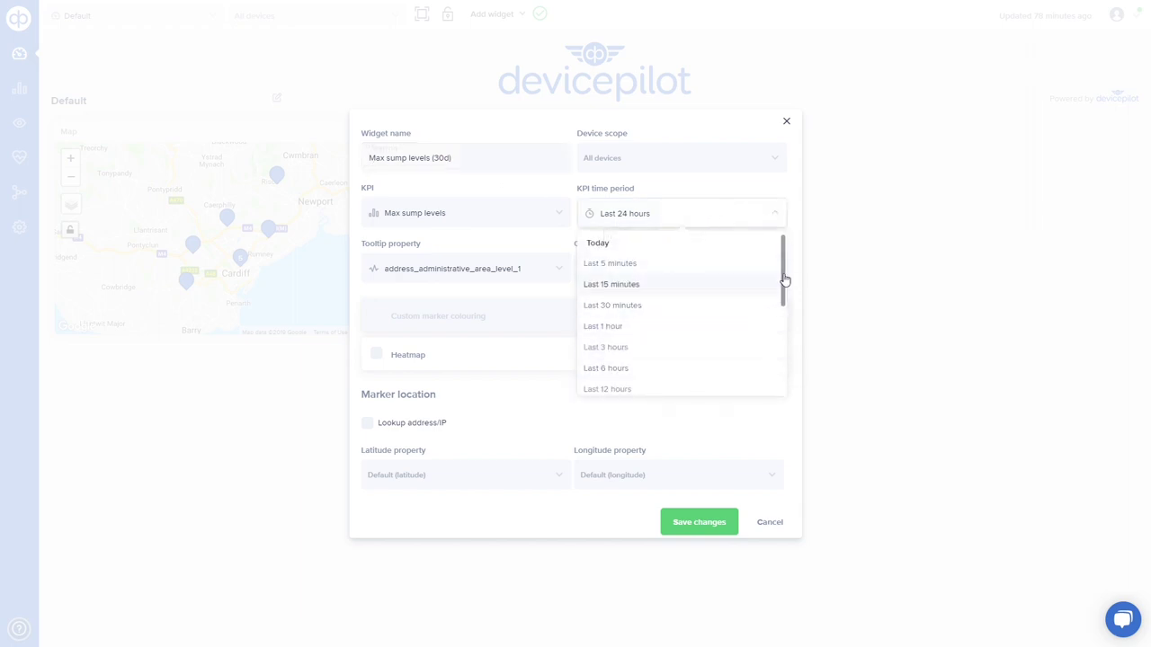
drag(785, 280, 783, 346)
click(647, 366)
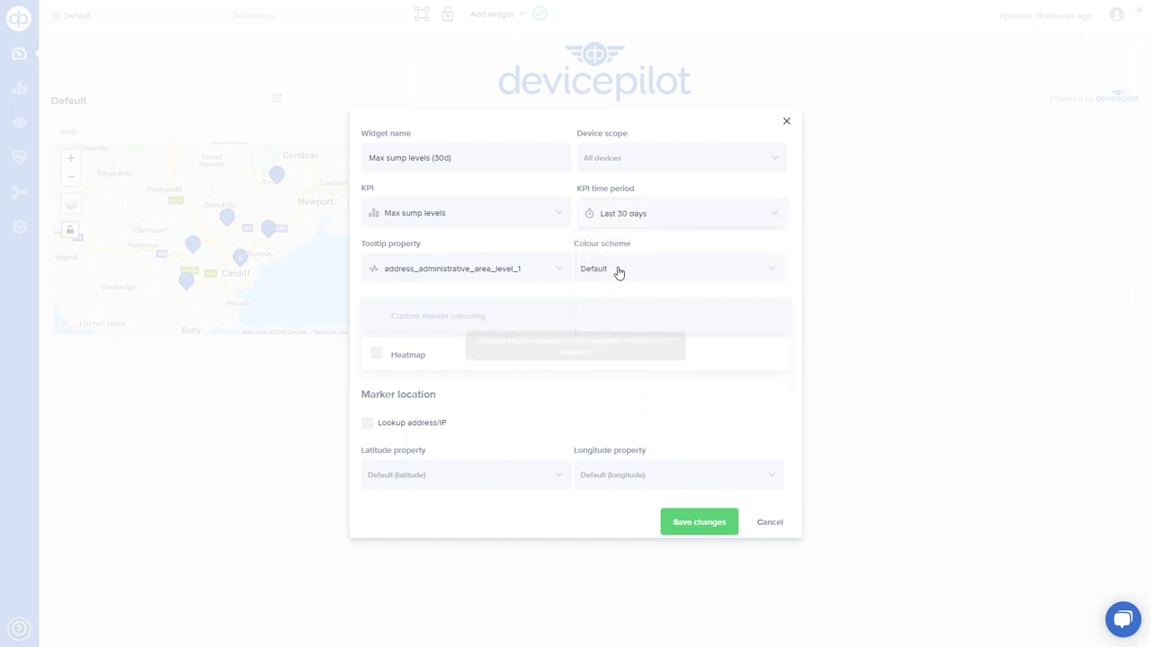
click(711, 521)
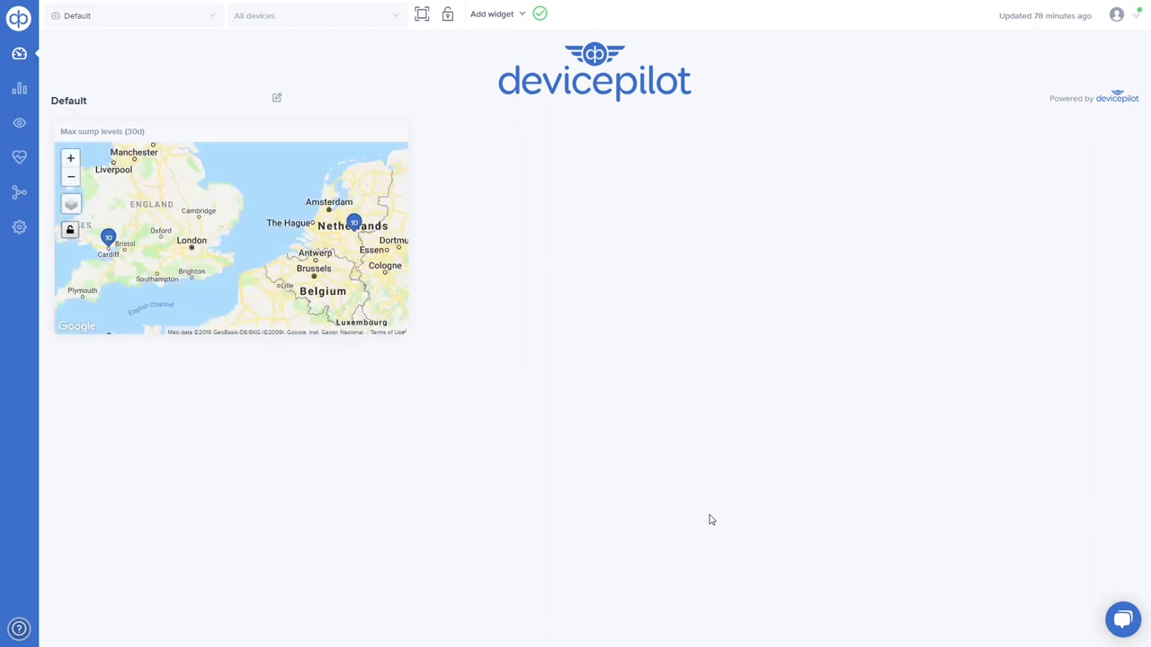
- Expand the Netherlands device cluster on the map and inspect the max sump level tooltips of individual devices around Nijmegen
click(354, 225)
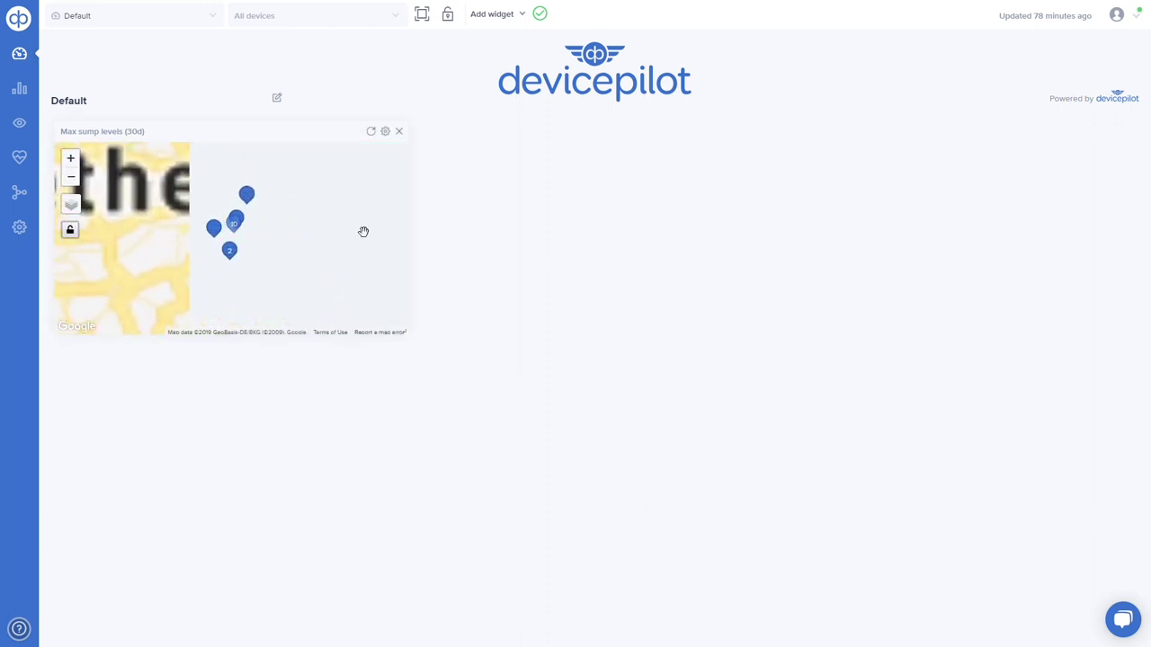
mouse_move(208, 241)
mouse_move(259, 177)
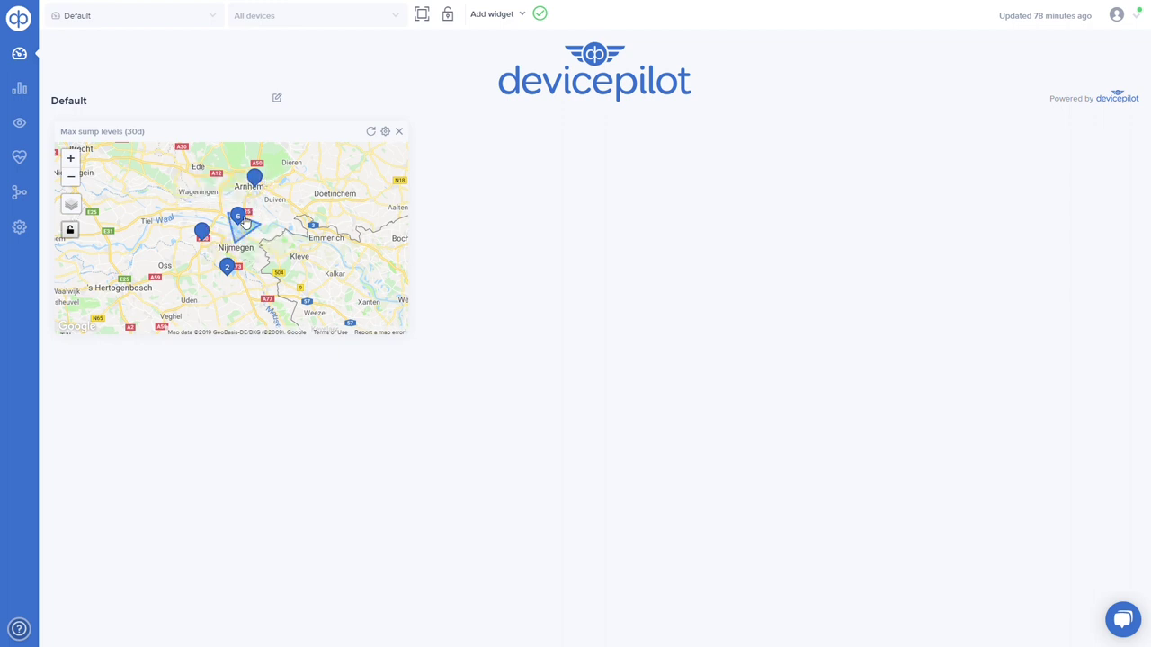
scroll(245, 223, up, 2)
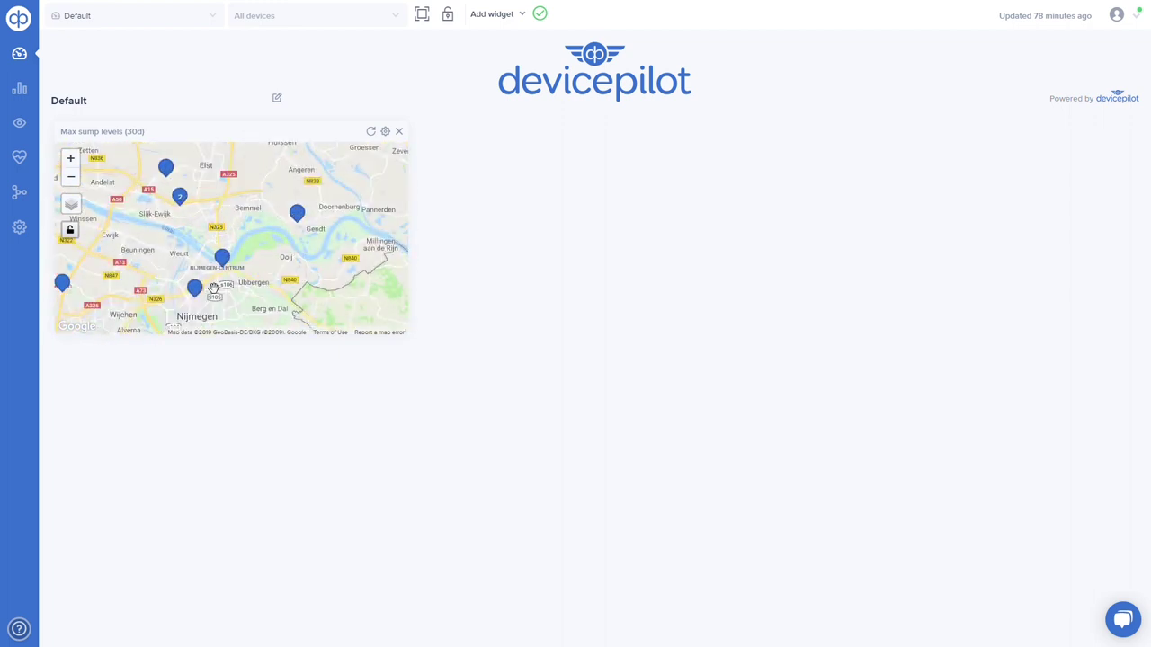
mouse_move(204, 295)
mouse_move(297, 217)
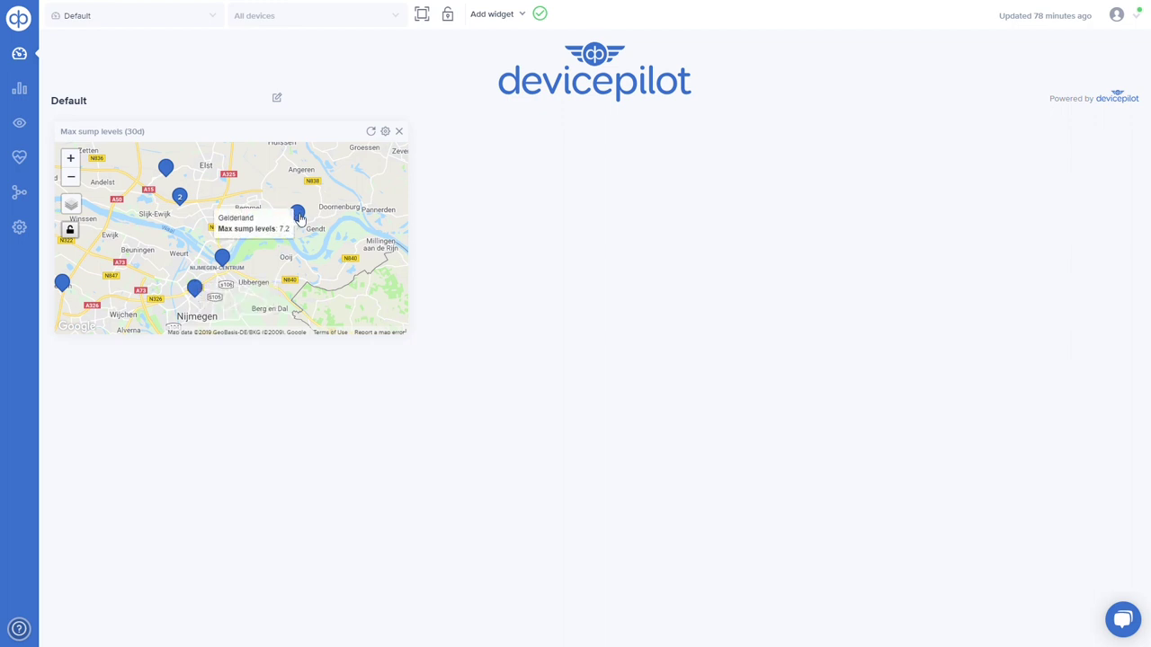
mouse_move(174, 168)
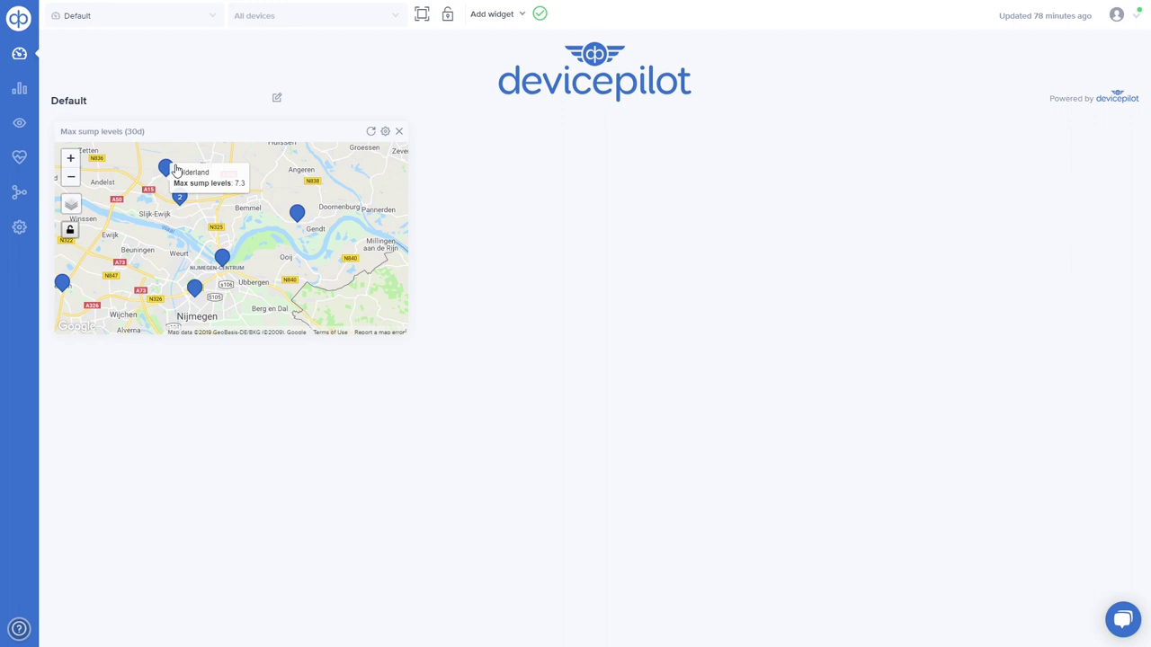
- Add a KPI widget named "Rainfall by location" that shows the Rainfall by location KPI over the Last 30 days
click(523, 16)
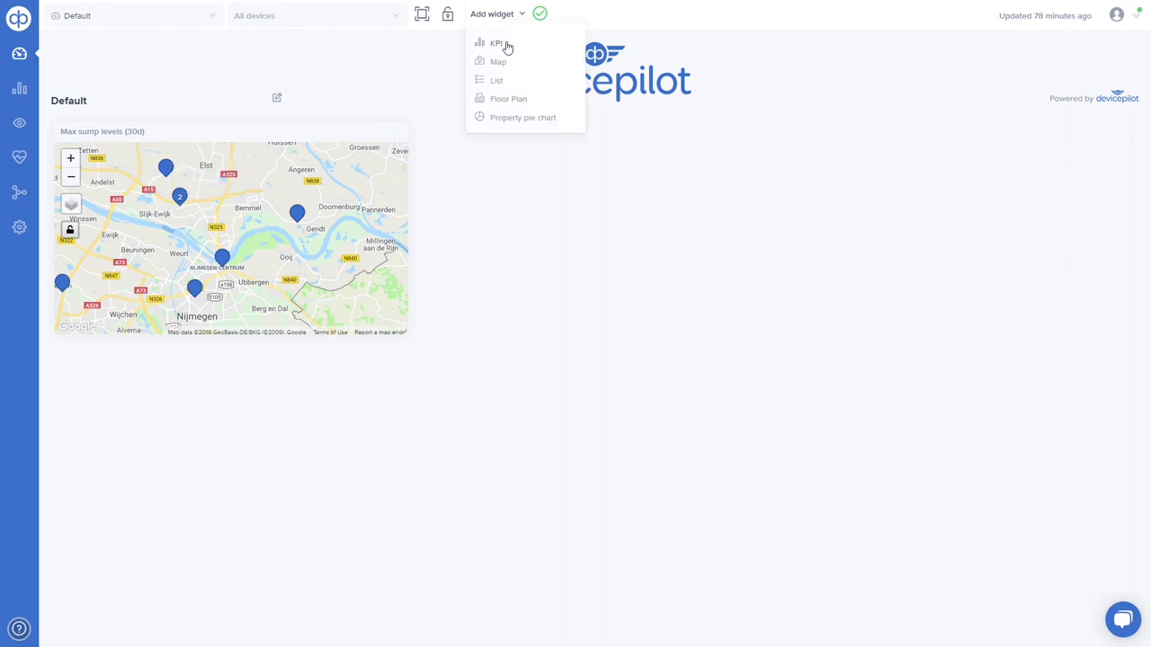
click(507, 47)
double_click(481, 257)
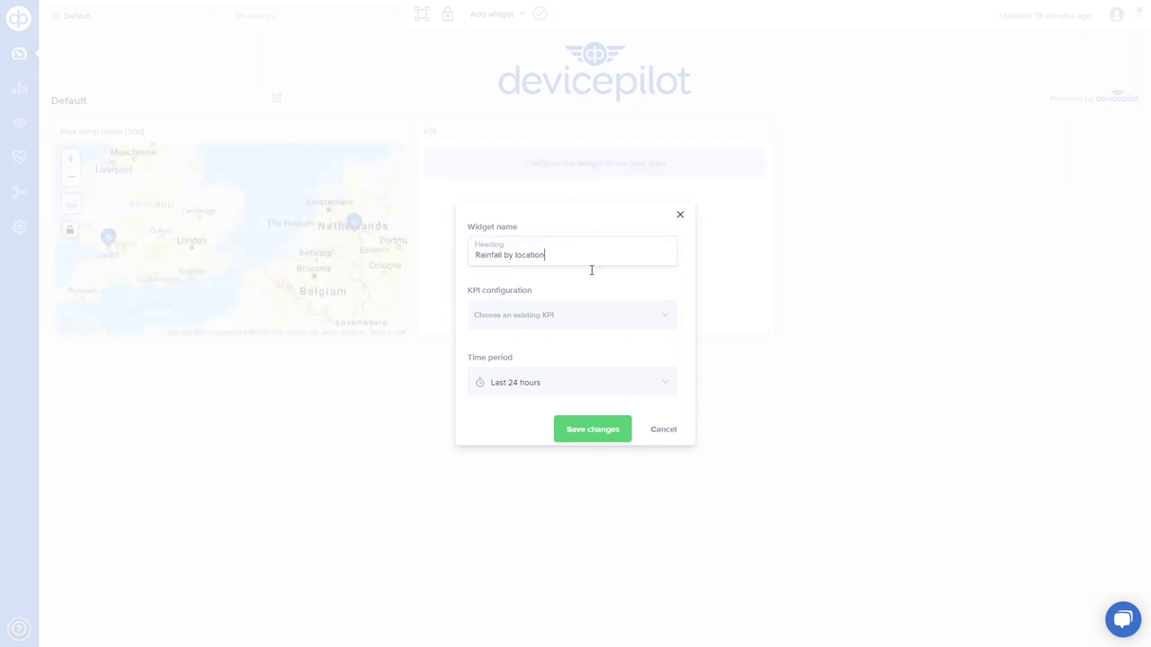
click(614, 319)
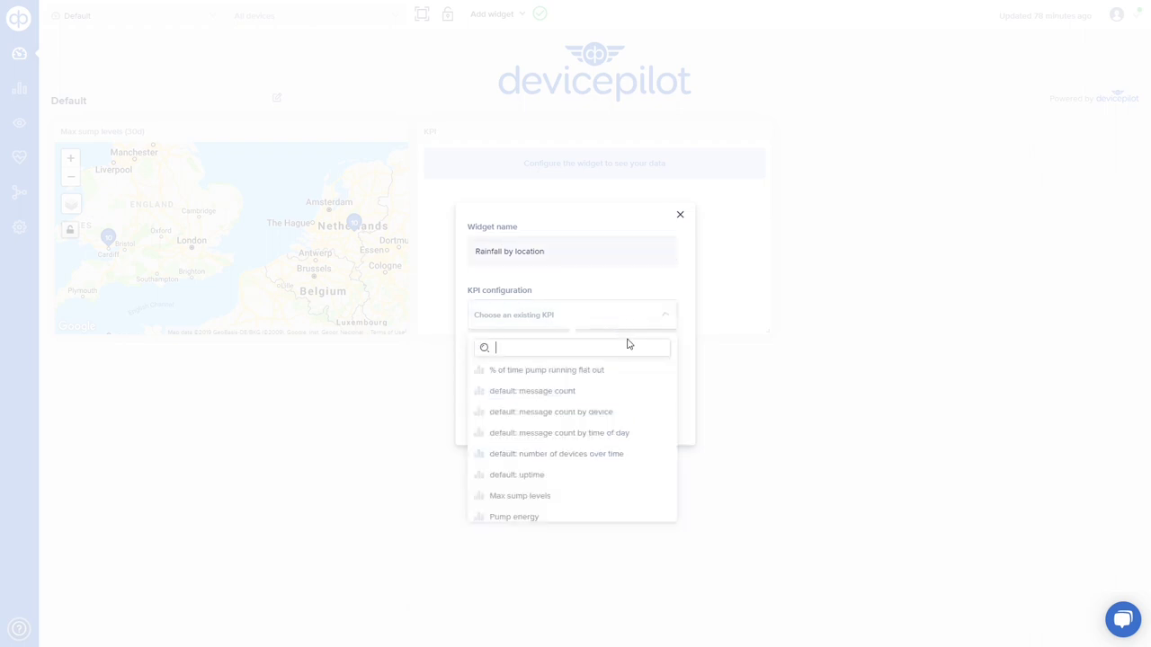
scroll(678, 431, down, 1)
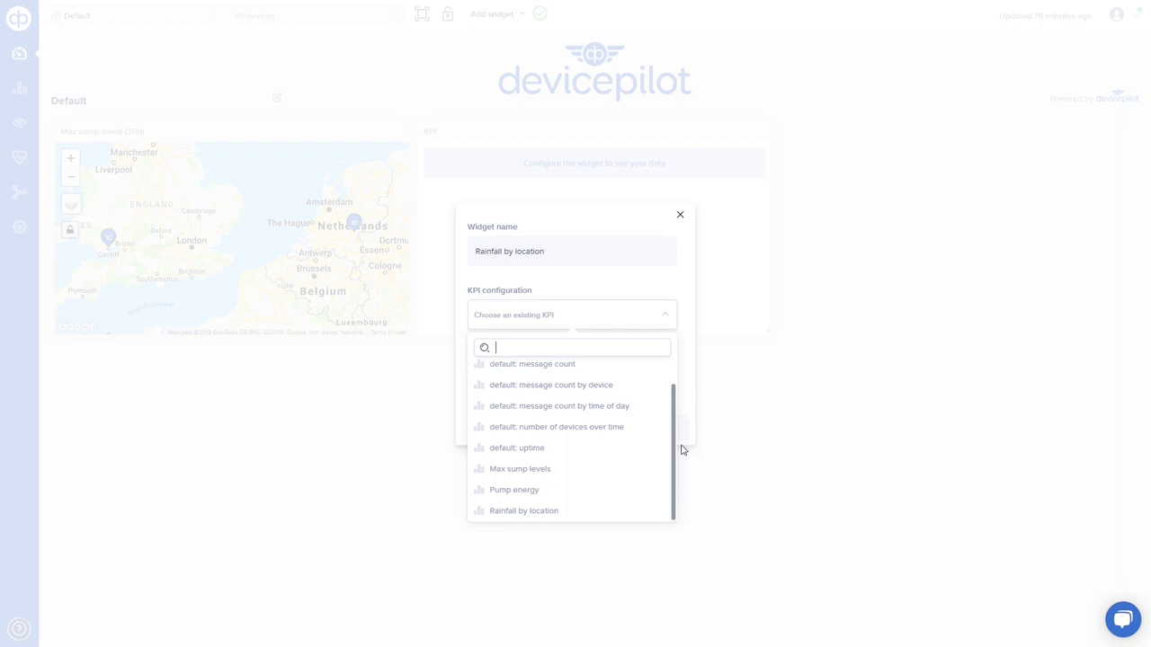
click(562, 511)
click(557, 383)
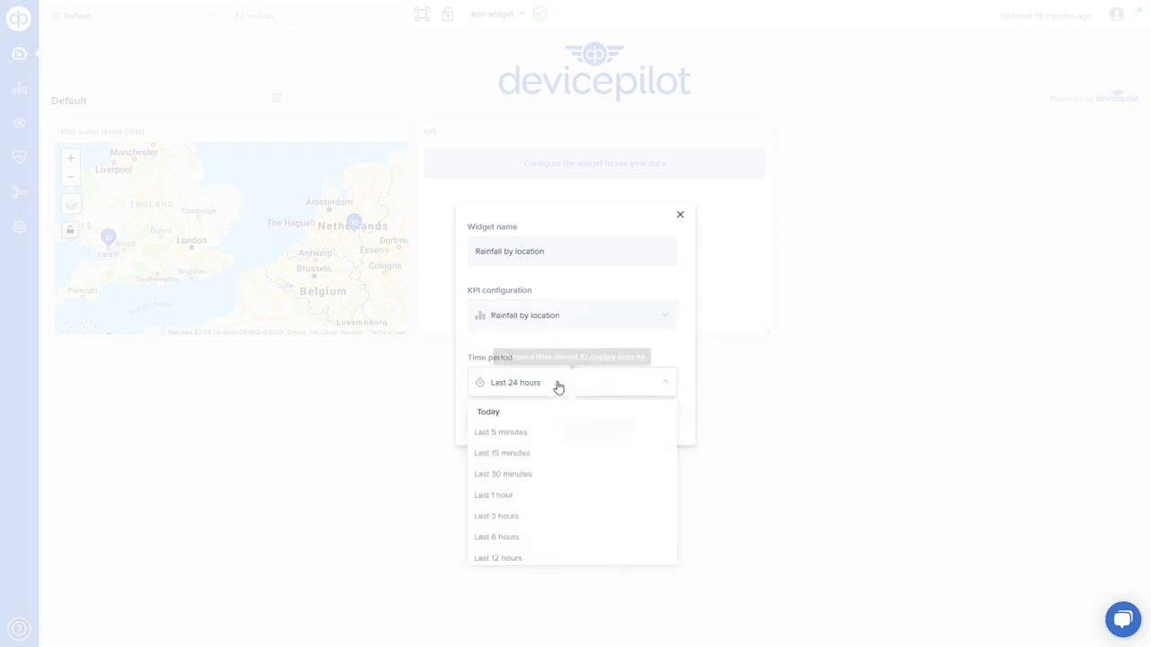
drag(678, 449, 680, 513)
click(531, 540)
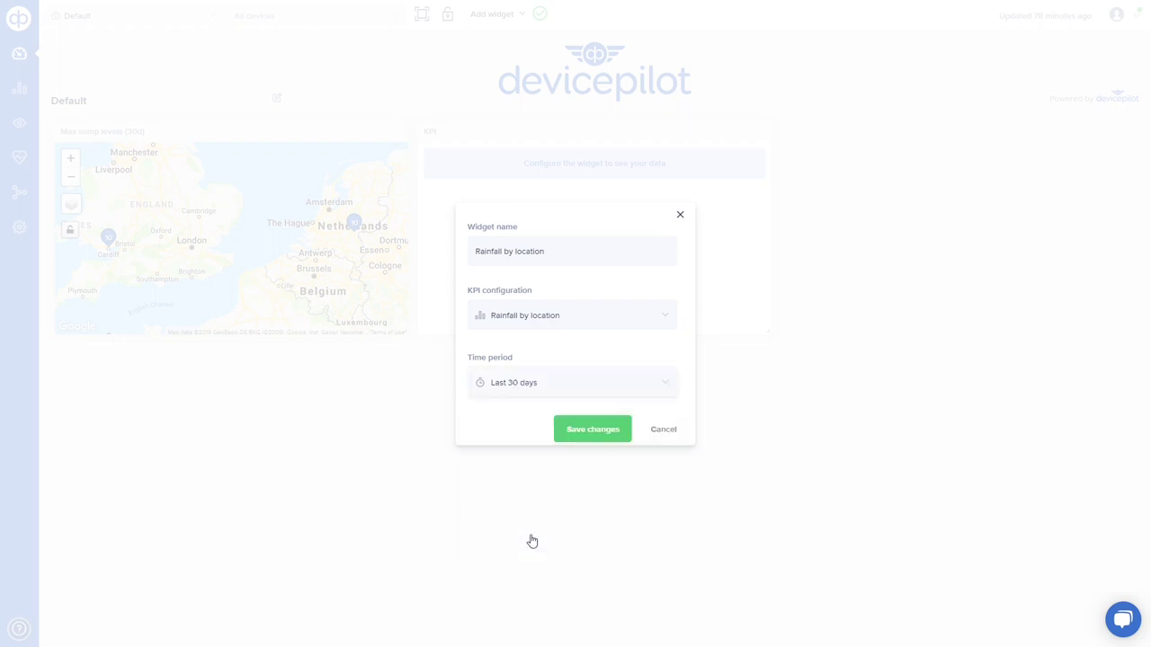
click(593, 429)
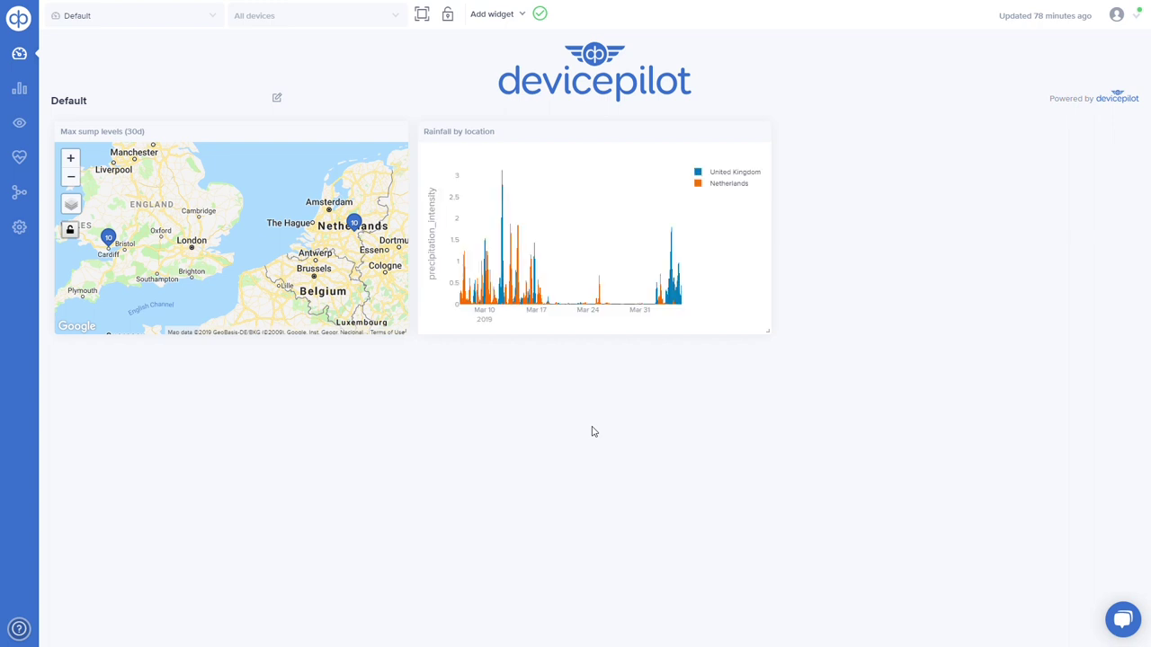
- Add a KPI widget named "Pump energy" that shows the Pump energy KPI over the Last 30 days
click(517, 19)
click(501, 43)
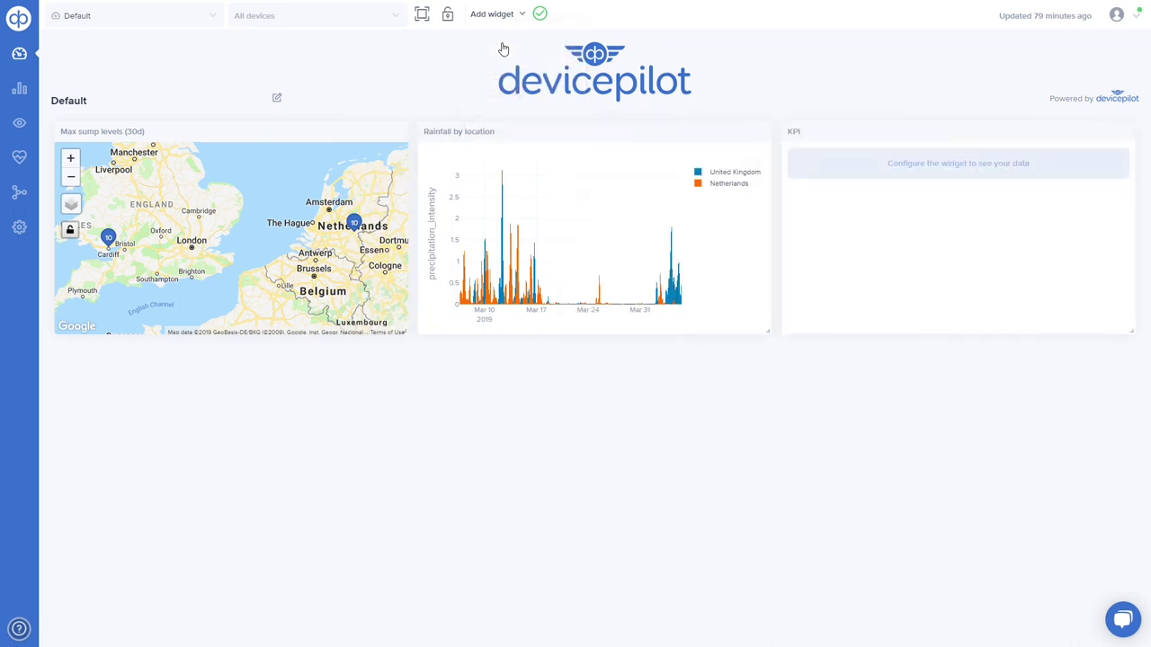
drag(539, 256, 440, 253)
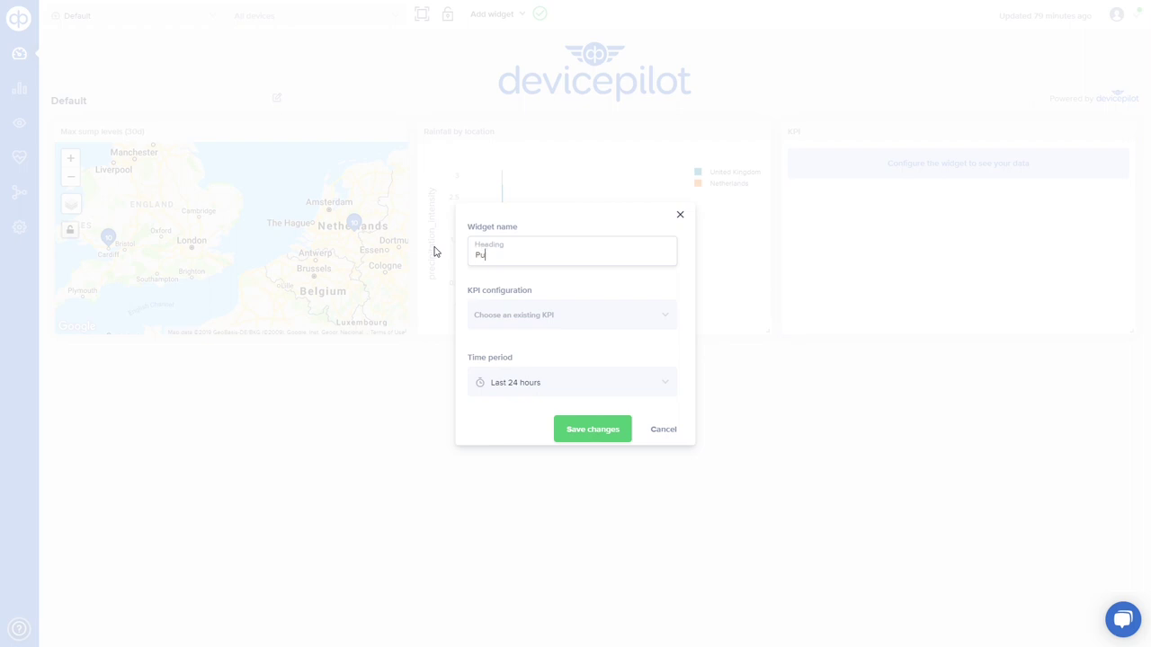
text(Pump energy)
click(627, 319)
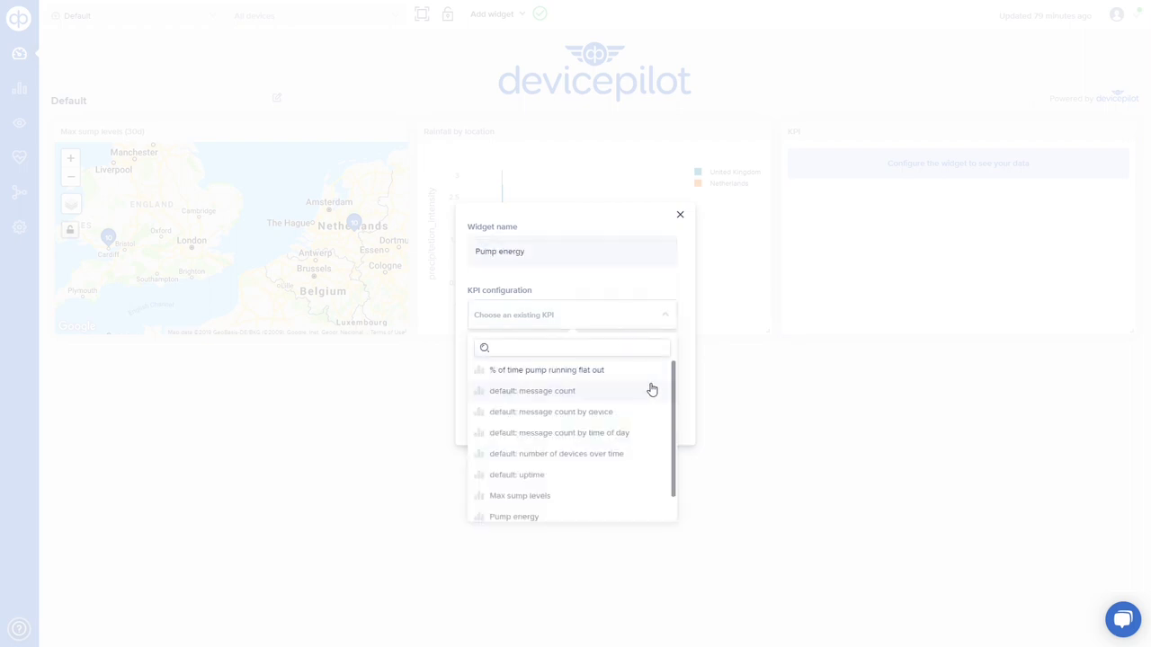
click(552, 518)
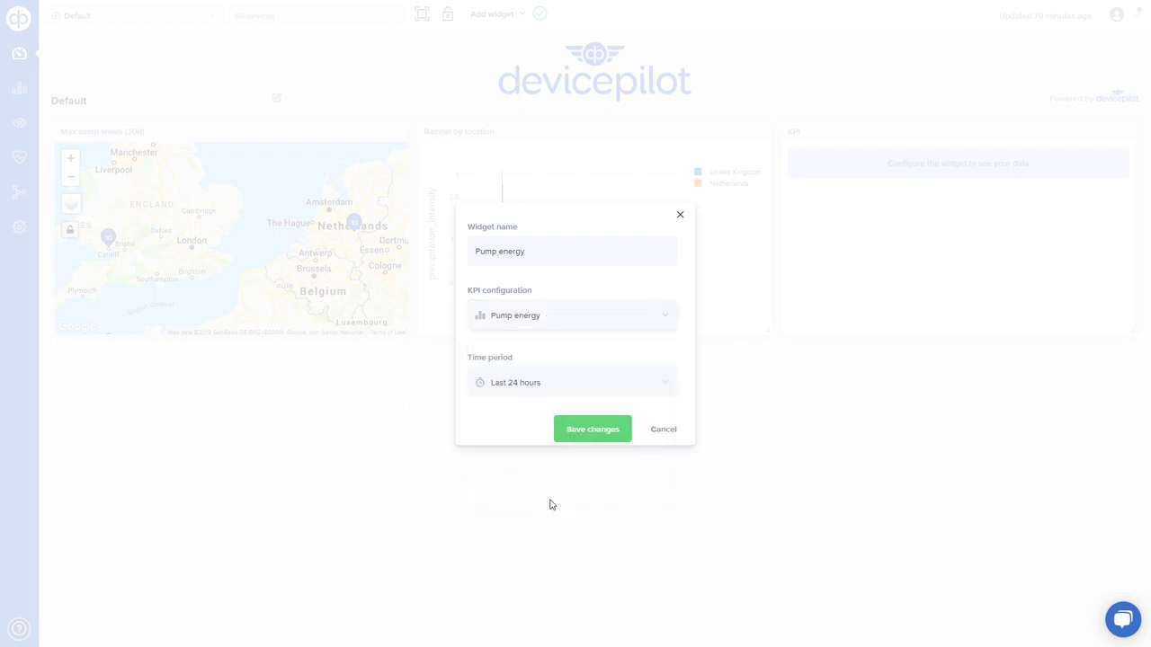
click(552, 388)
drag(672, 447, 673, 514)
click(514, 561)
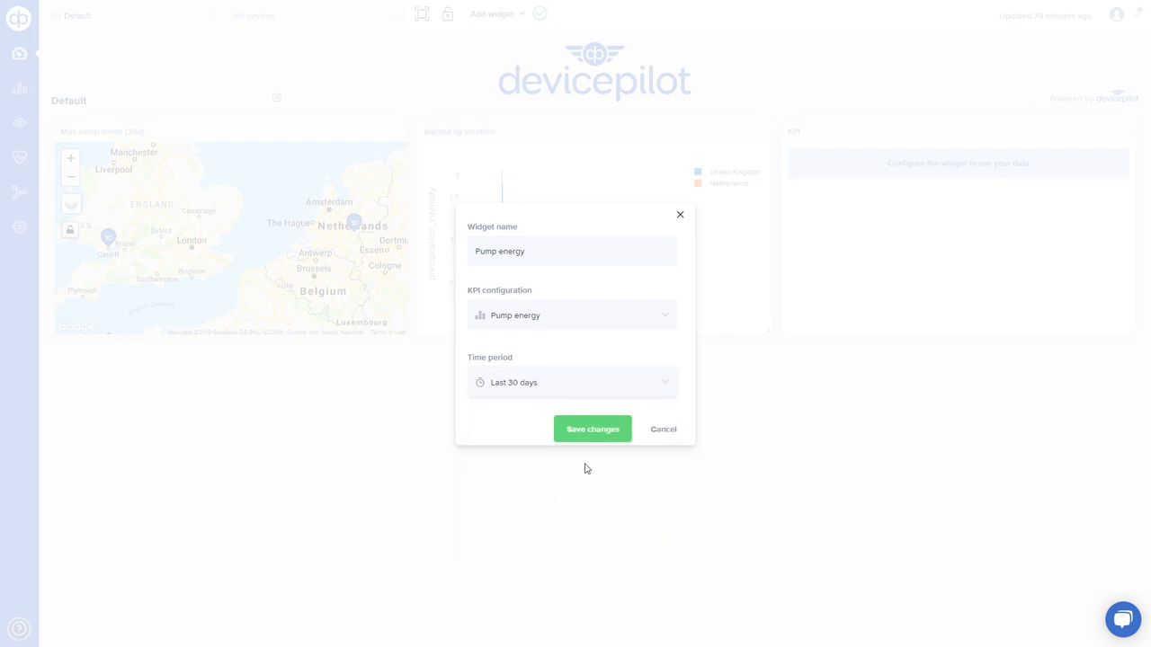
click(605, 433)
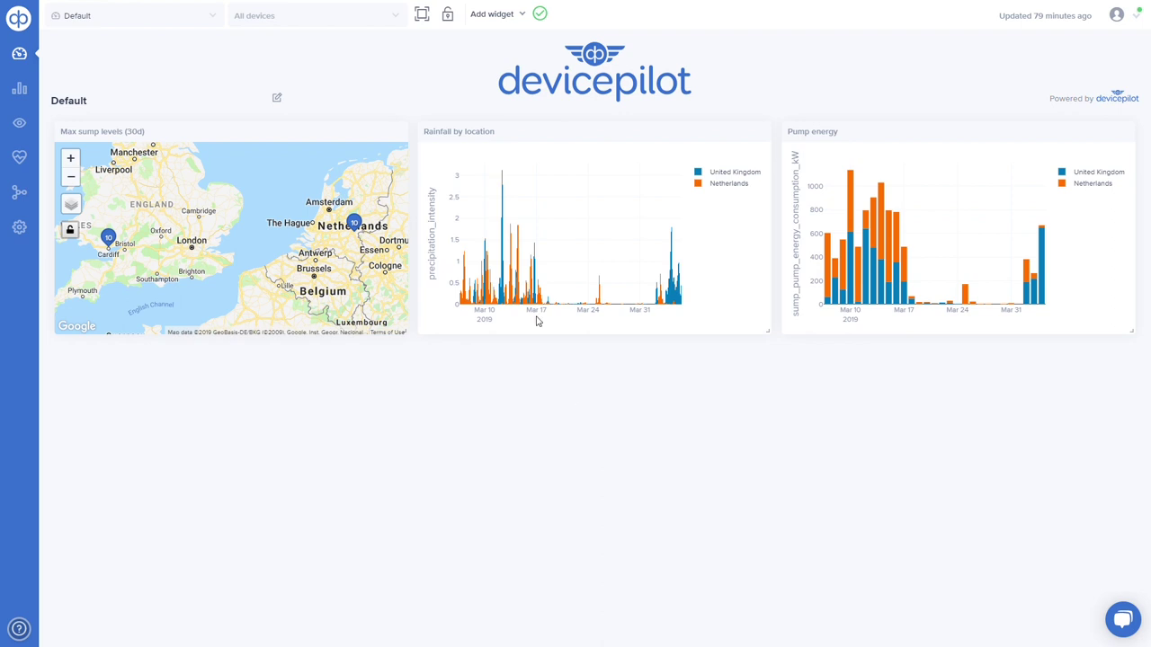
- Add a KPI widget named "Max sump levels" that shows the Max sump levels KPI over the Last 30 days
click(506, 20)
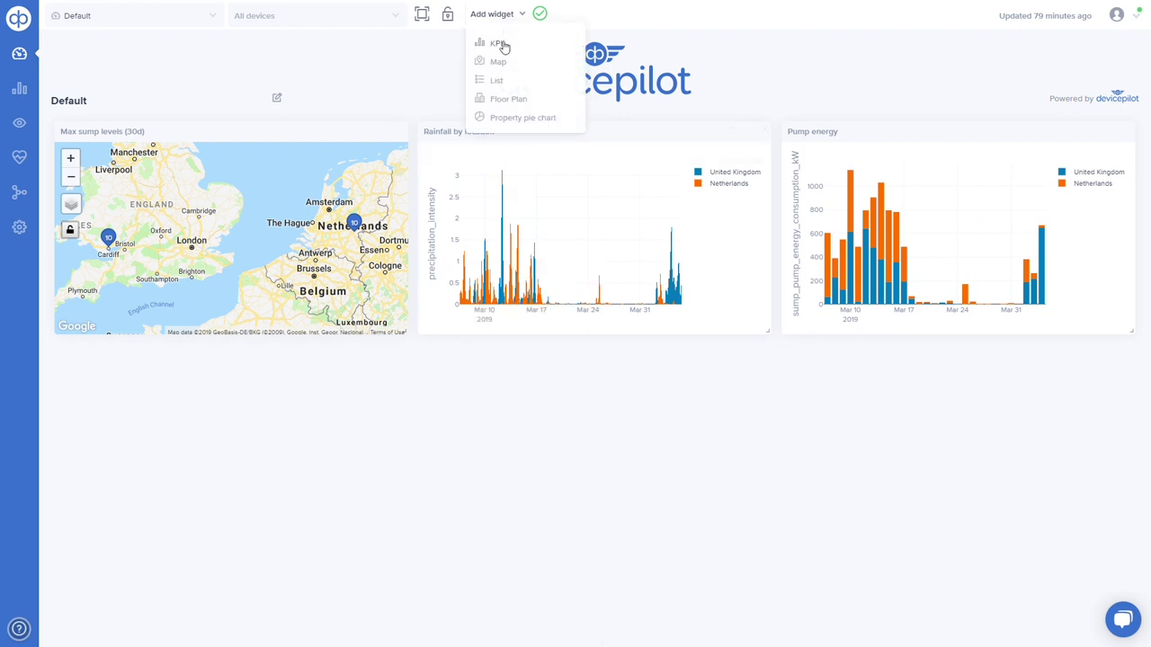
click(500, 44)
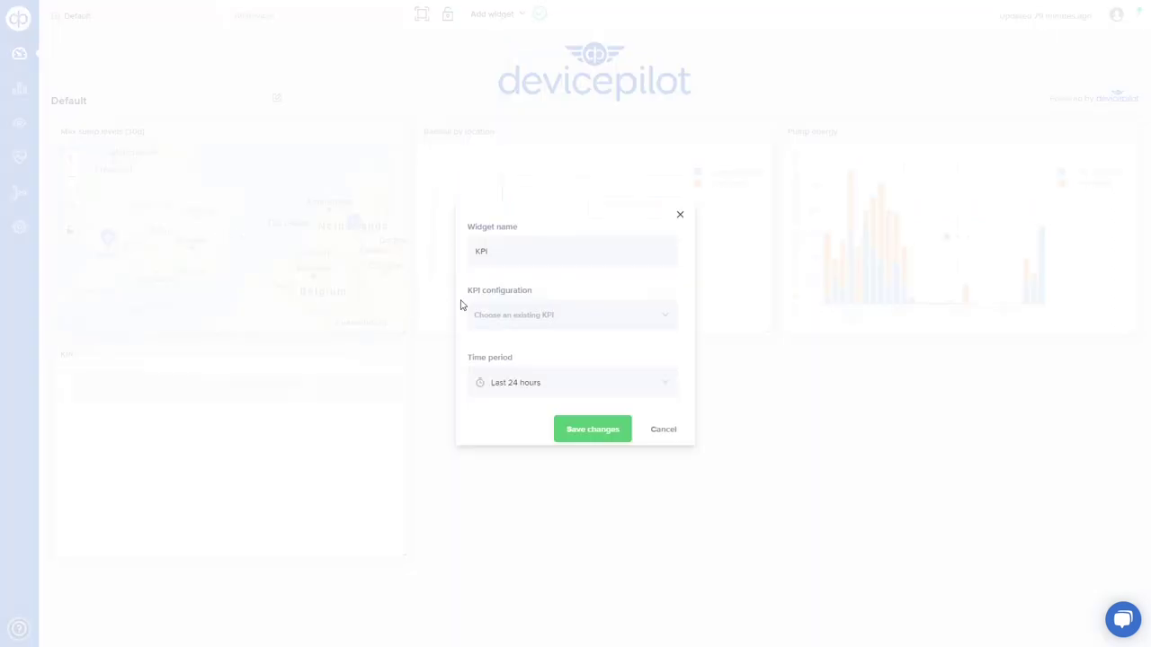
double_click(494, 268)
text(Max sump )
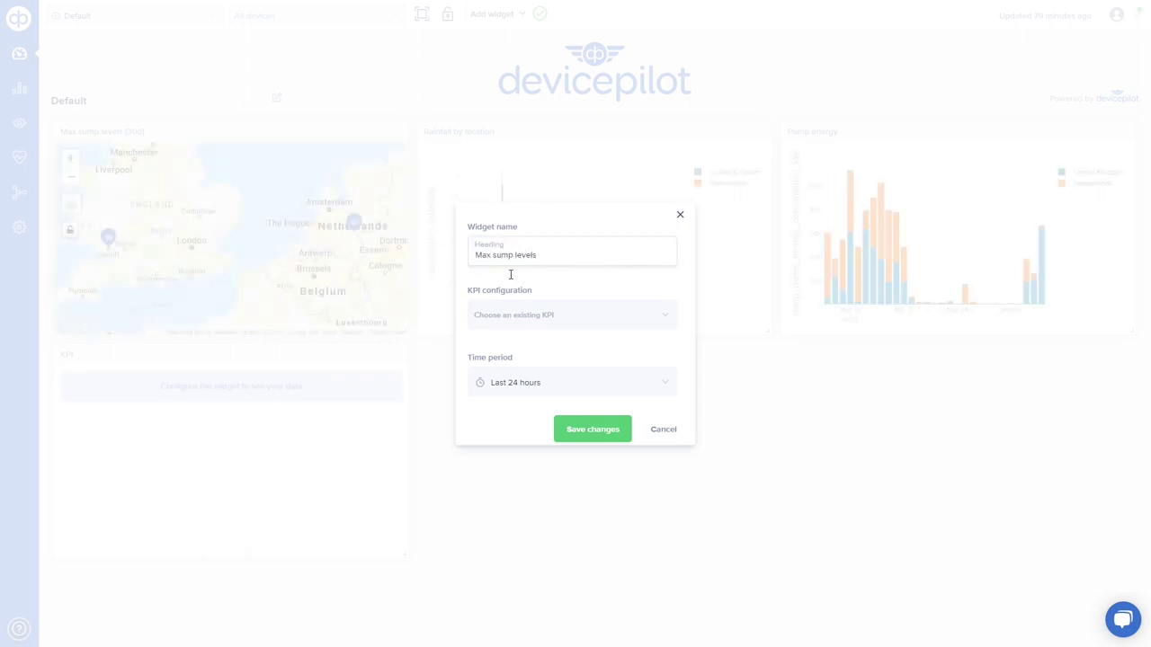
text(levels)
click(570, 319)
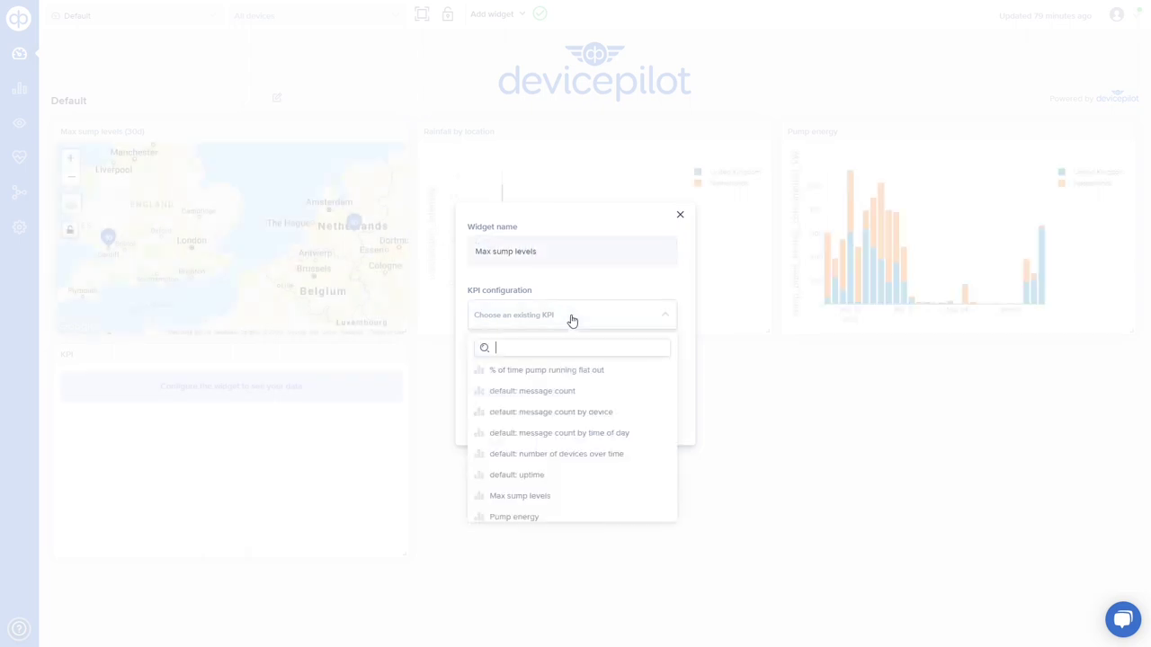
click(578, 500)
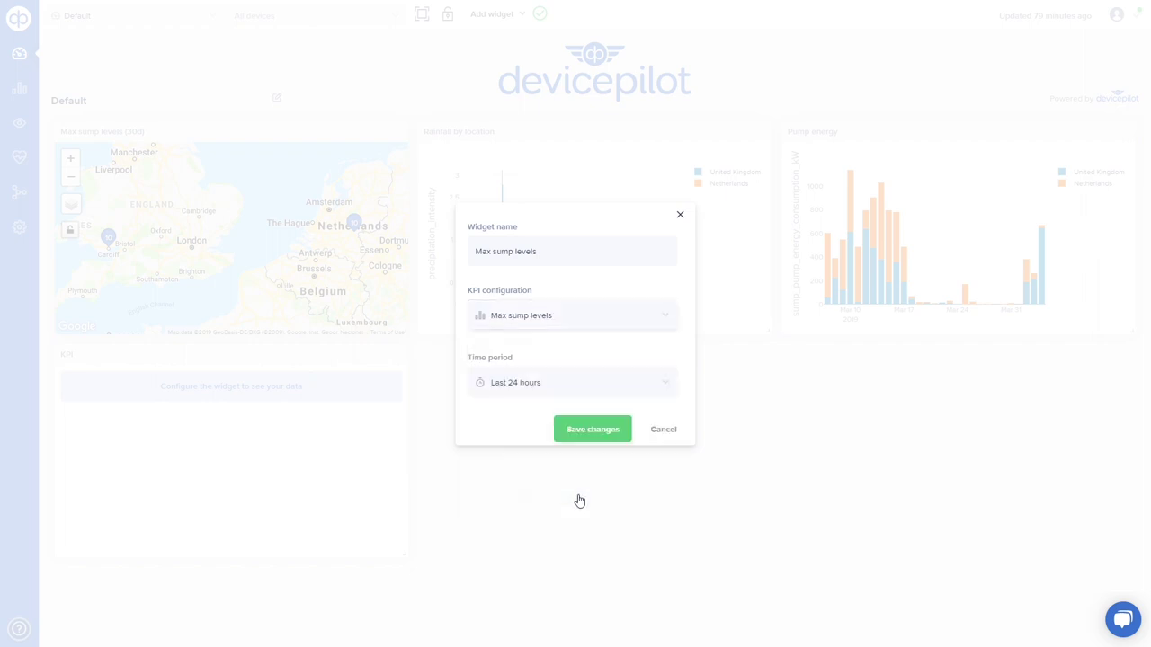
click(622, 390)
drag(678, 462, 674, 522)
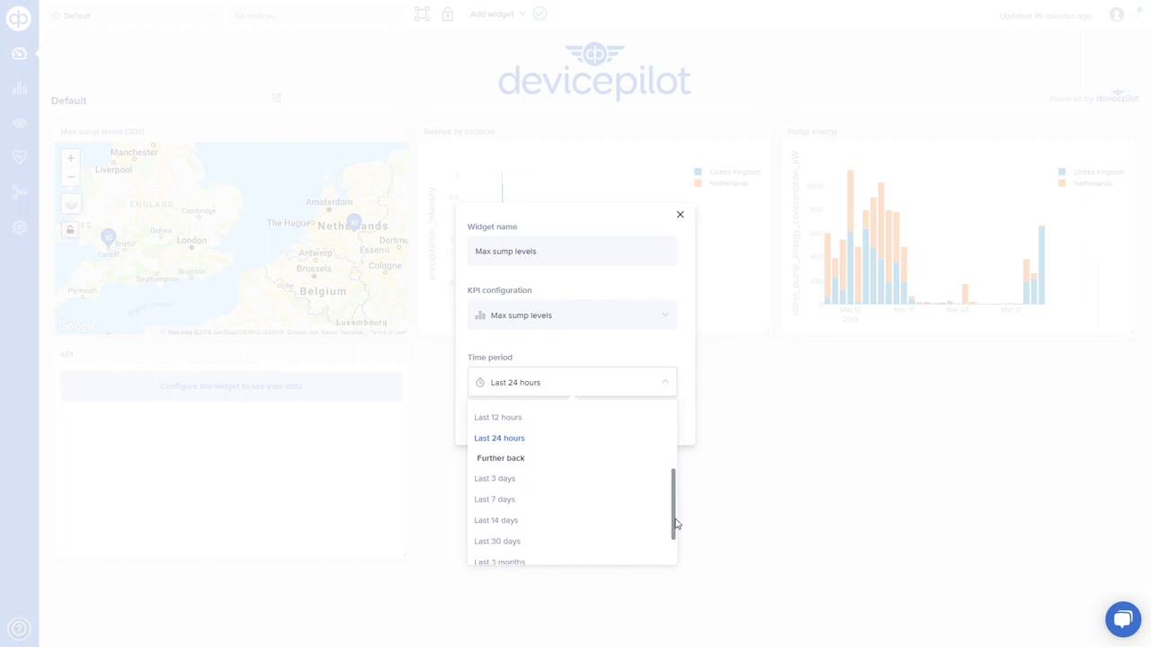
click(585, 539)
click(612, 432)
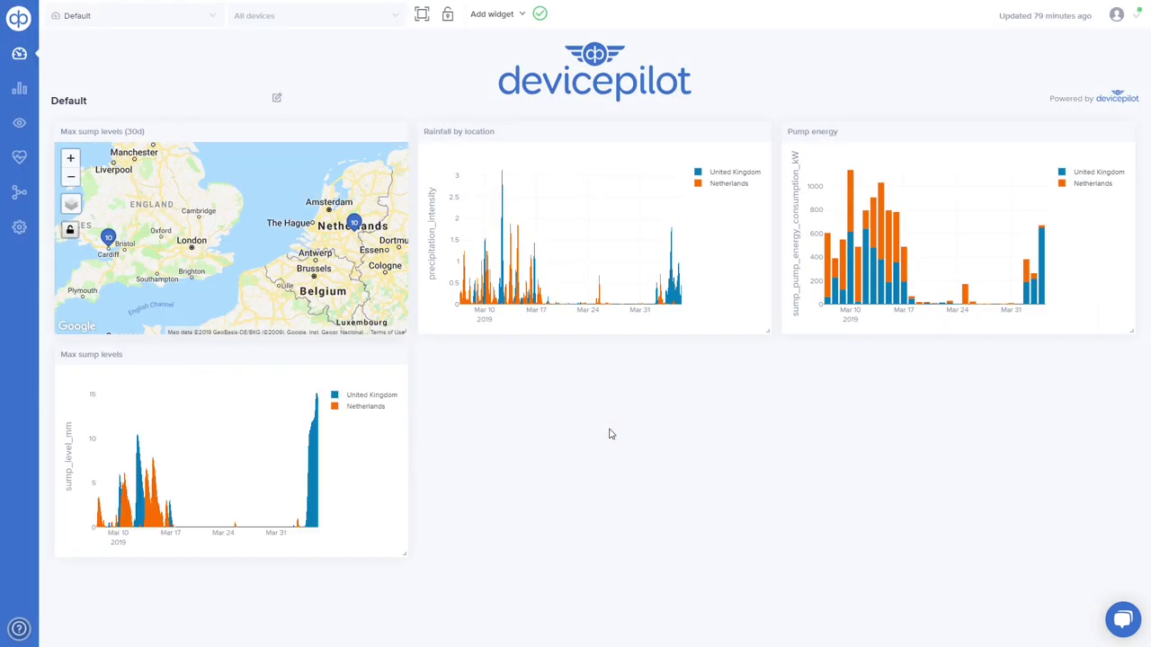
- Add a KPI widget named "% of time pump running flat out" that shows the KPI of that name over the Last 30 days
click(519, 18)
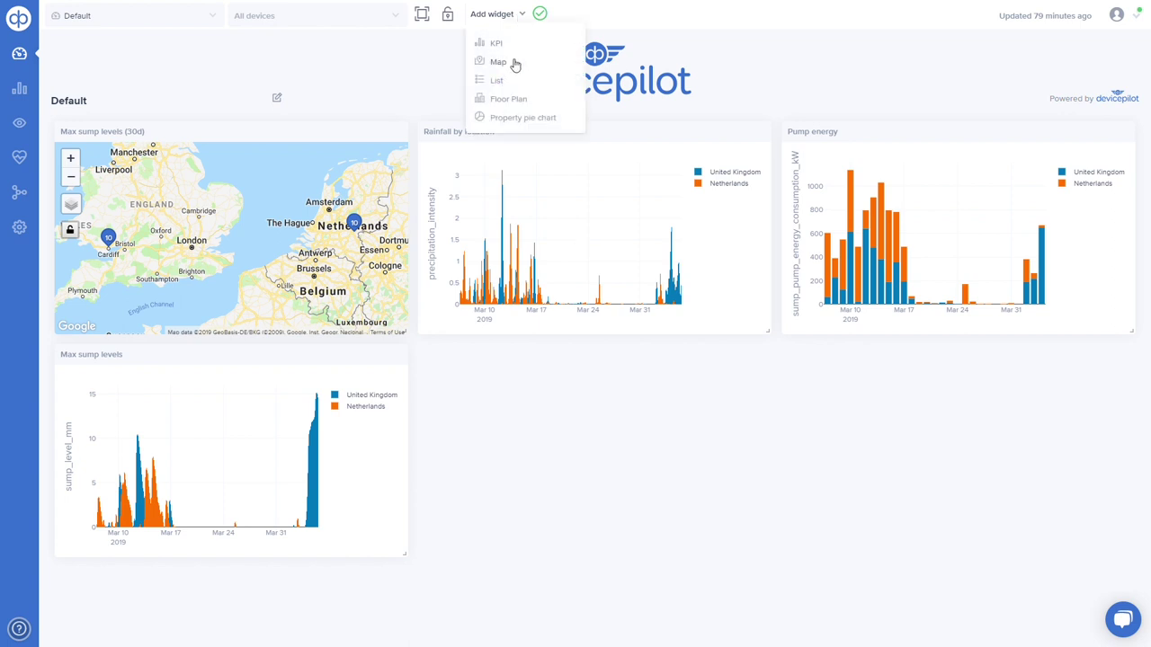
click(505, 45)
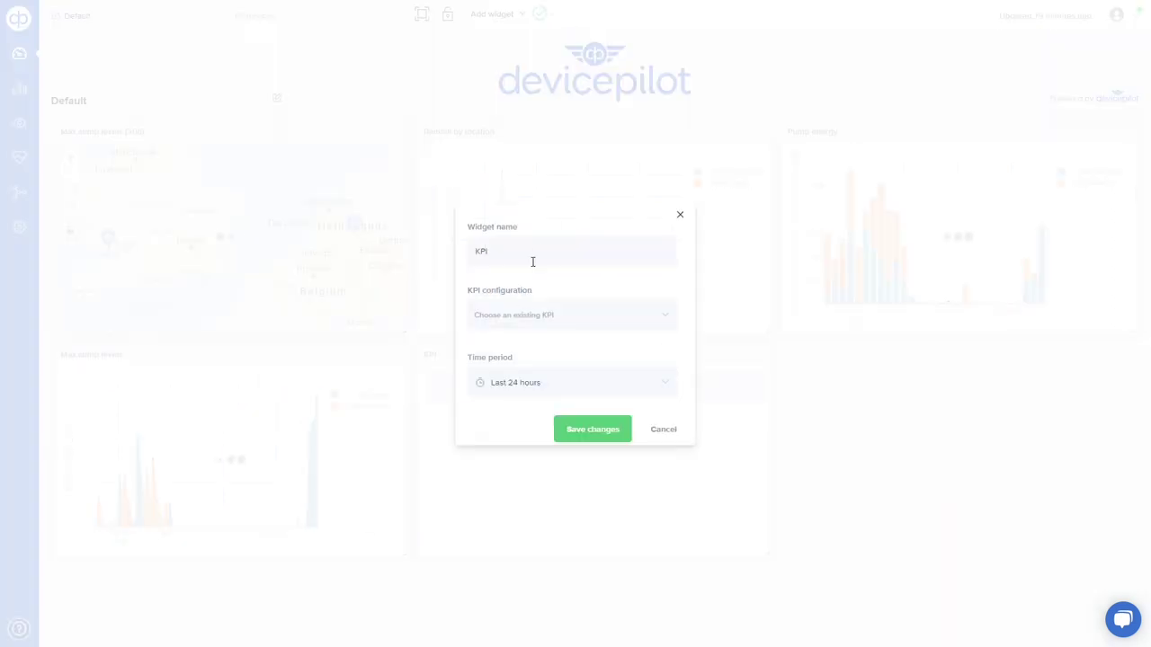
drag(524, 257, 457, 257)
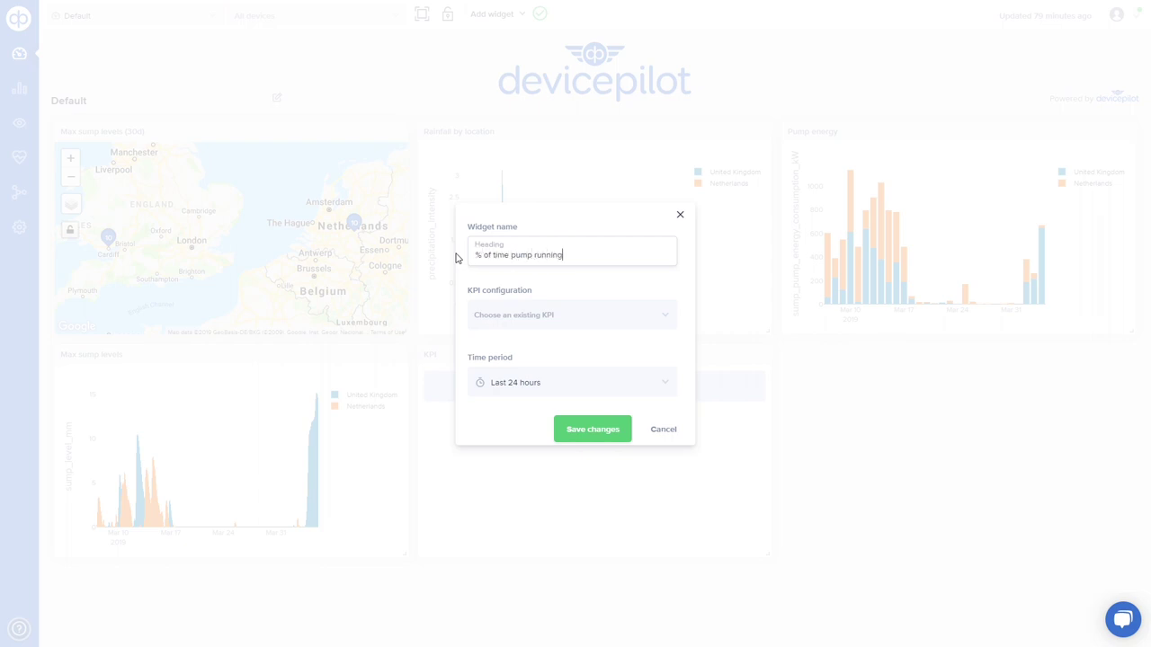
click(623, 321)
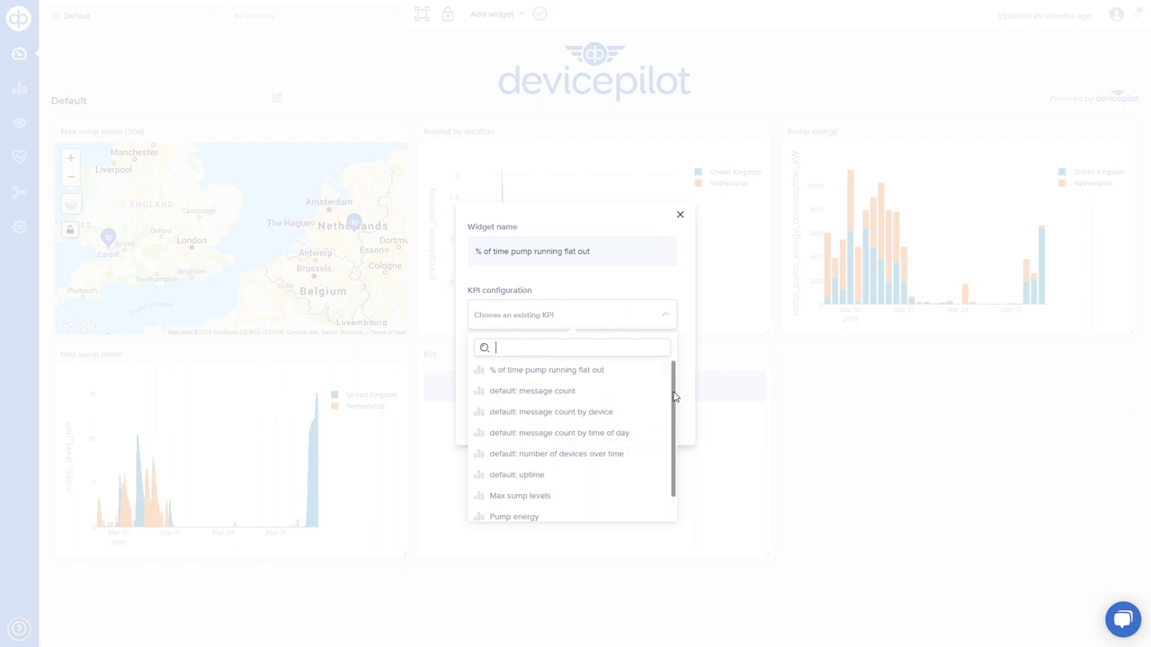
click(608, 371)
click(551, 387)
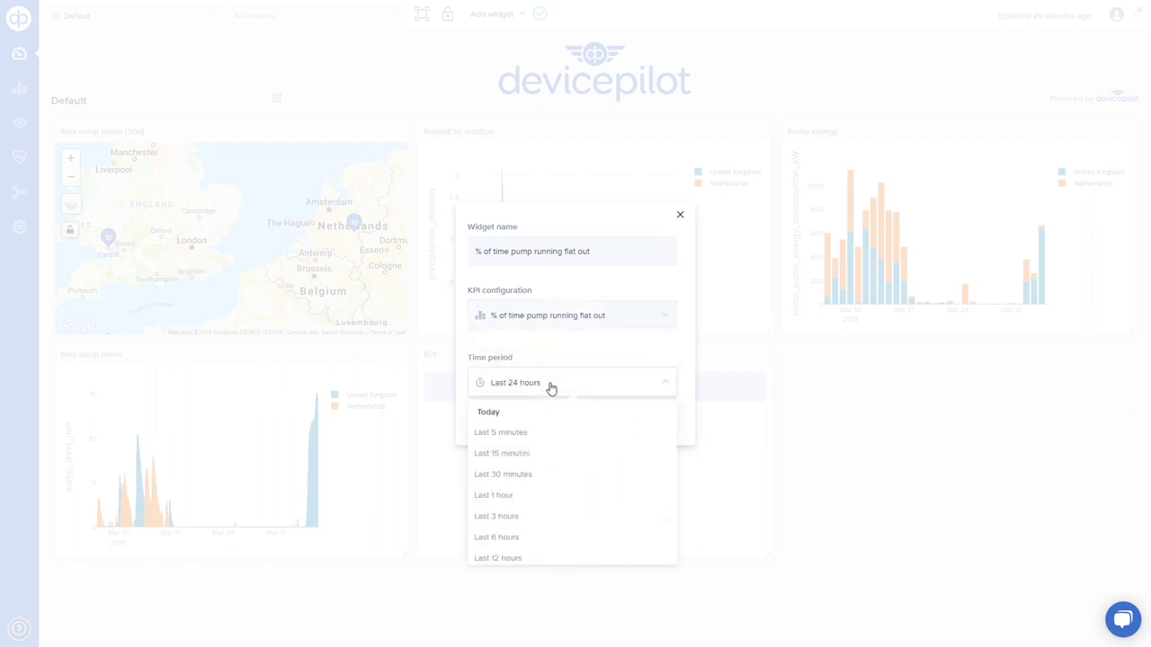
drag(678, 447, 675, 539)
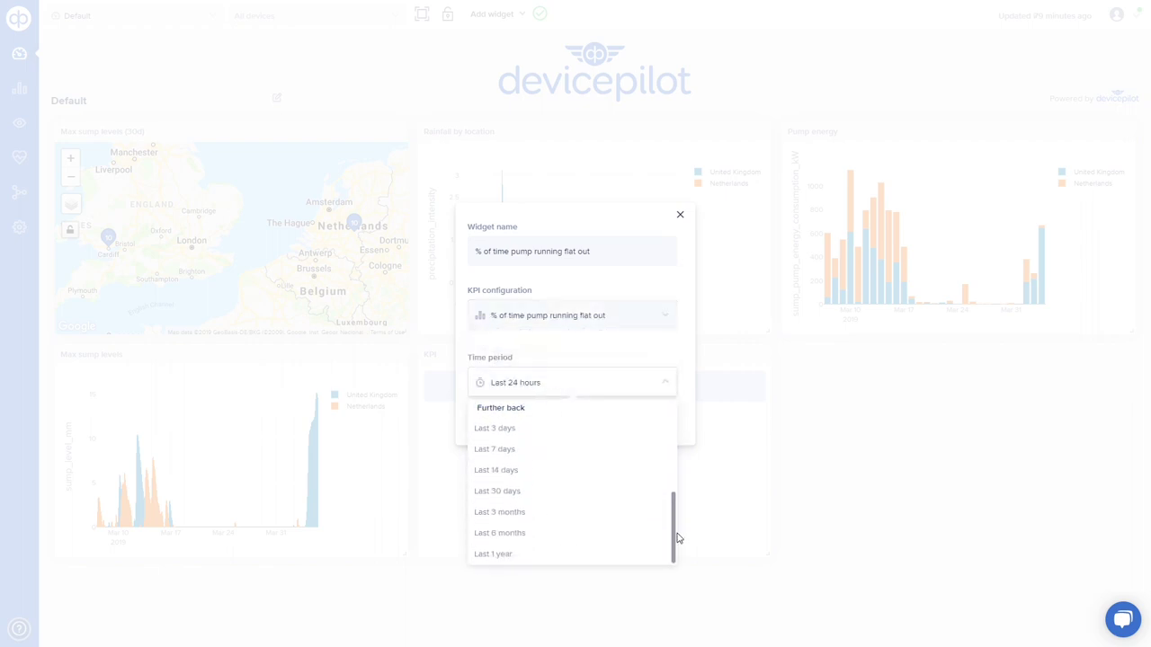
click(565, 498)
click(590, 427)
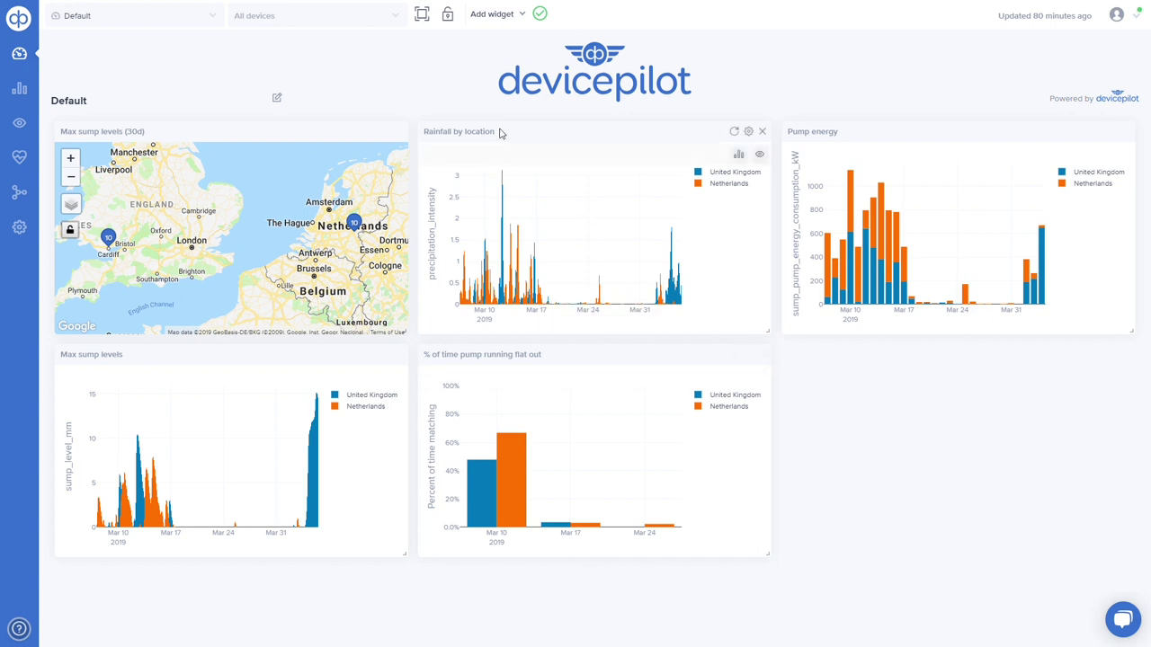
- Start a new KPI whose metric is Percentage of time where the sump overflow filter applies
click(492, 14)
click(19, 89)
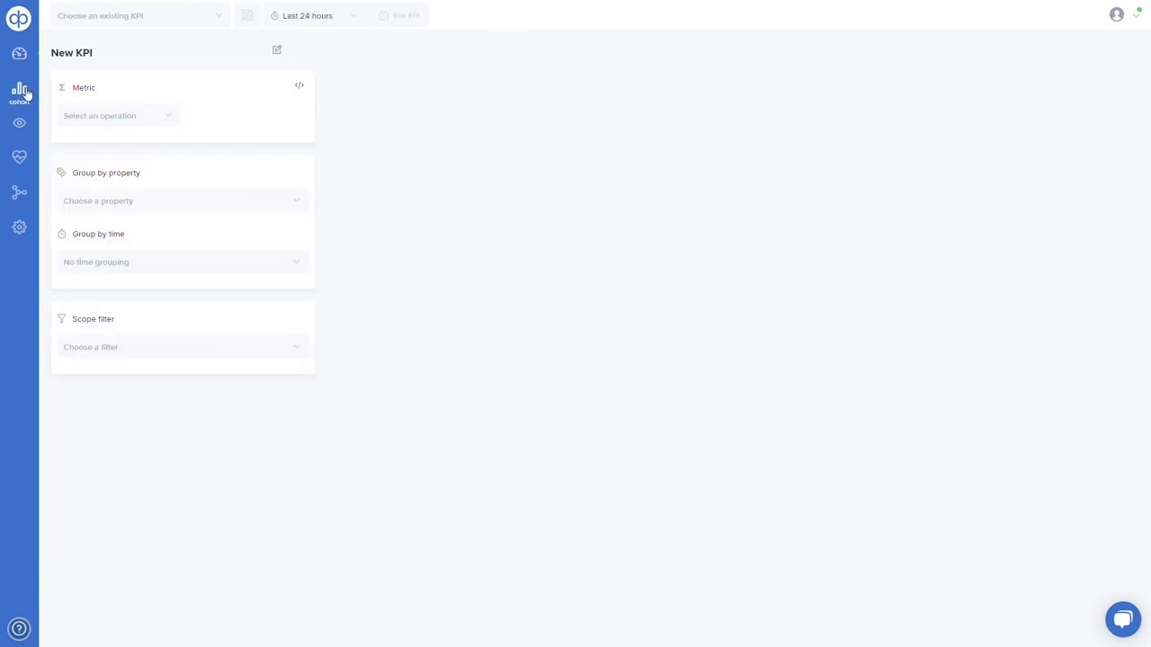
click(164, 18)
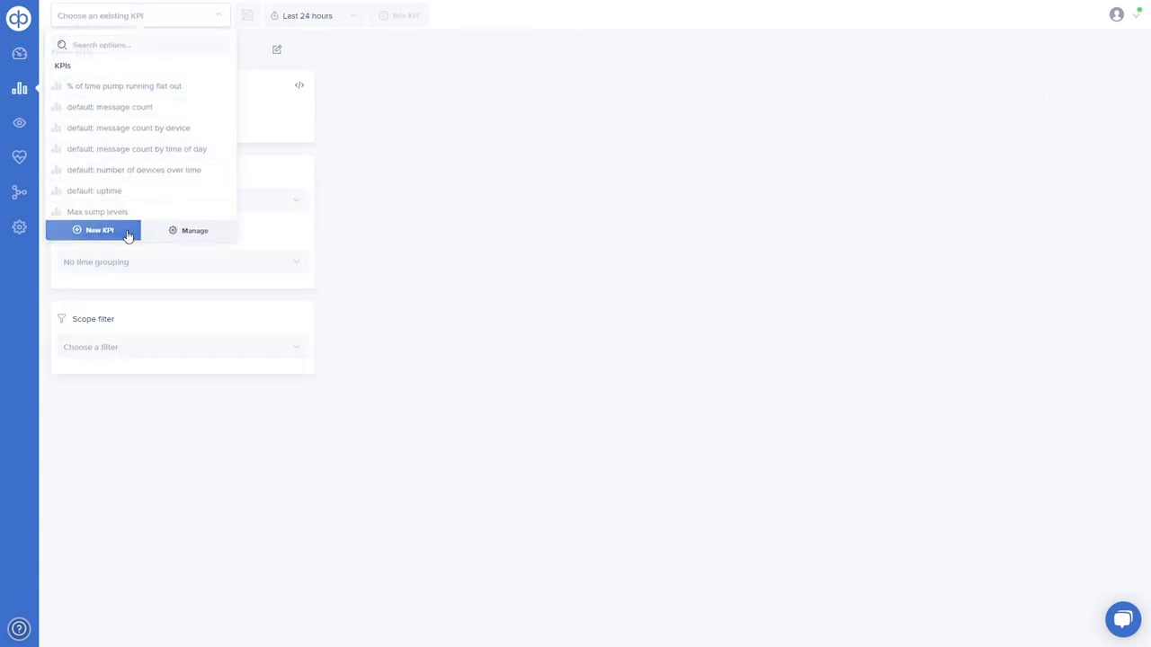
click(128, 234)
click(115, 119)
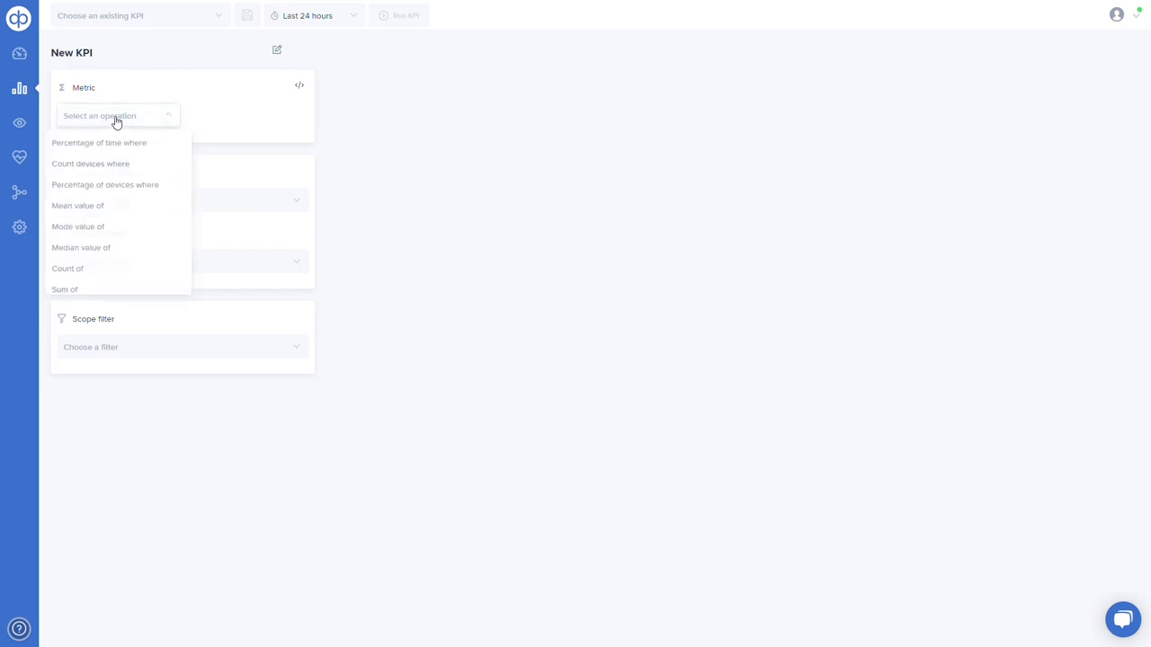
click(115, 144)
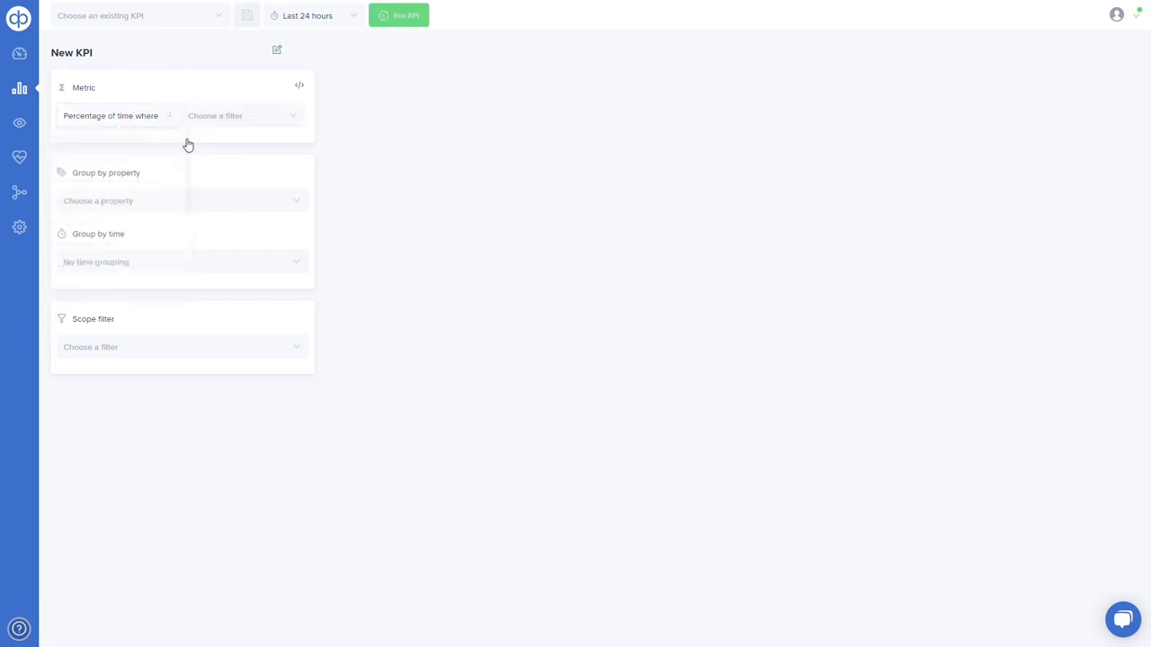
click(253, 113)
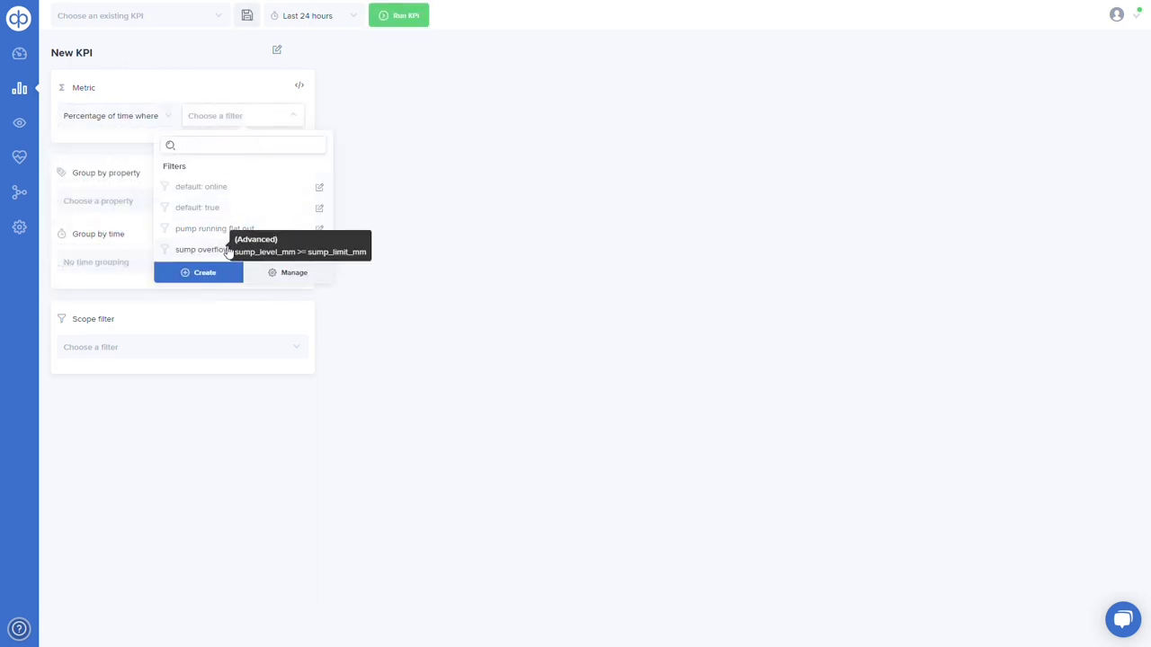
click(227, 251)
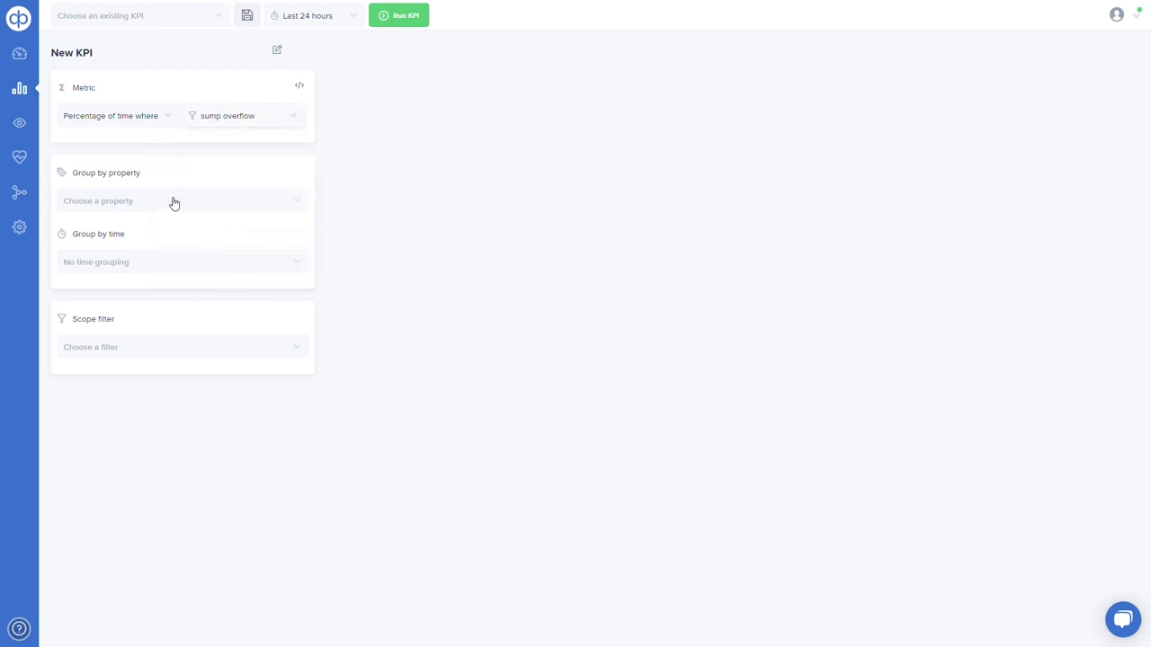
- Group the new KPI by address_country and by 1 day, and run it over the Last 30 days
click(174, 201)
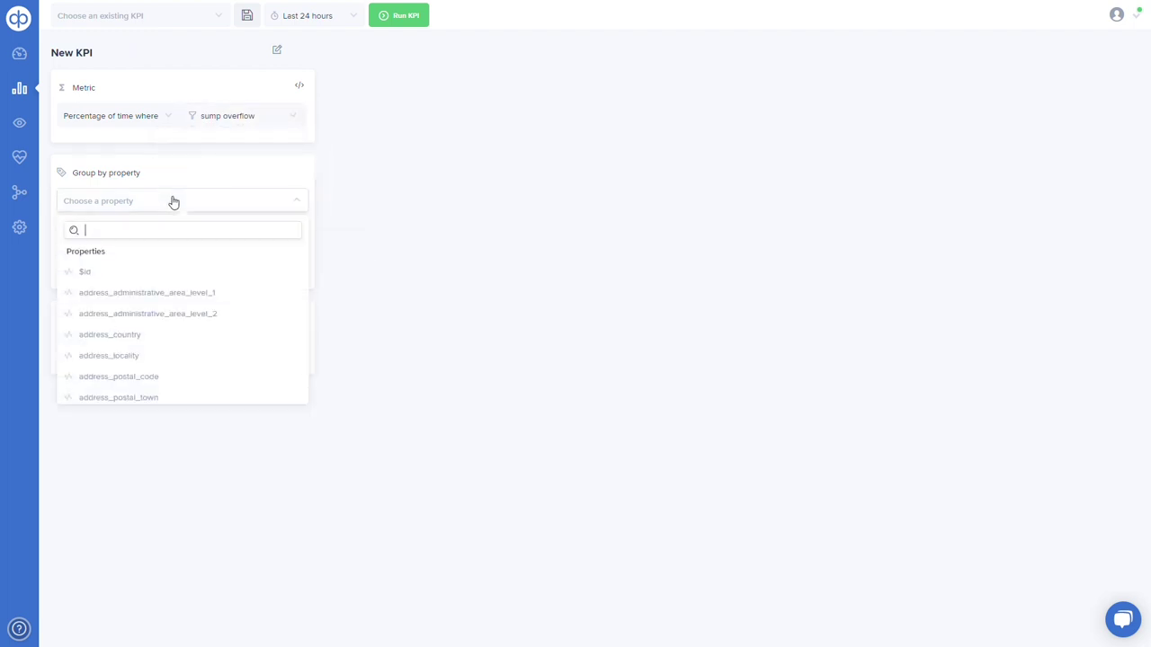
click(151, 338)
click(156, 260)
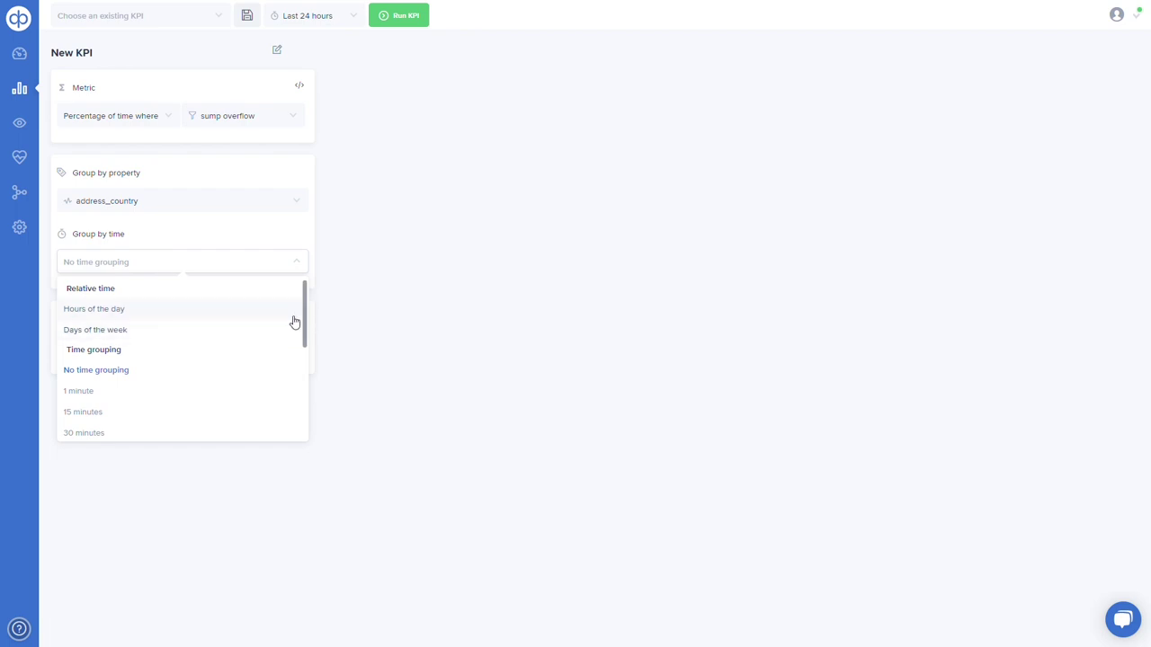
drag(308, 321, 309, 371)
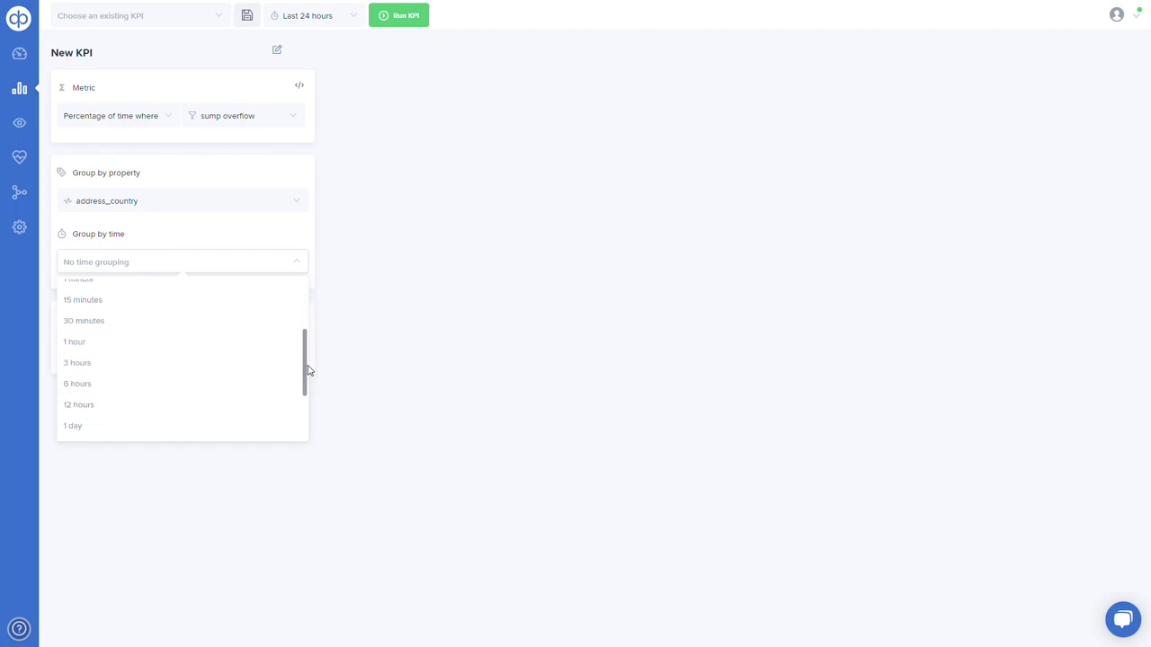
click(183, 428)
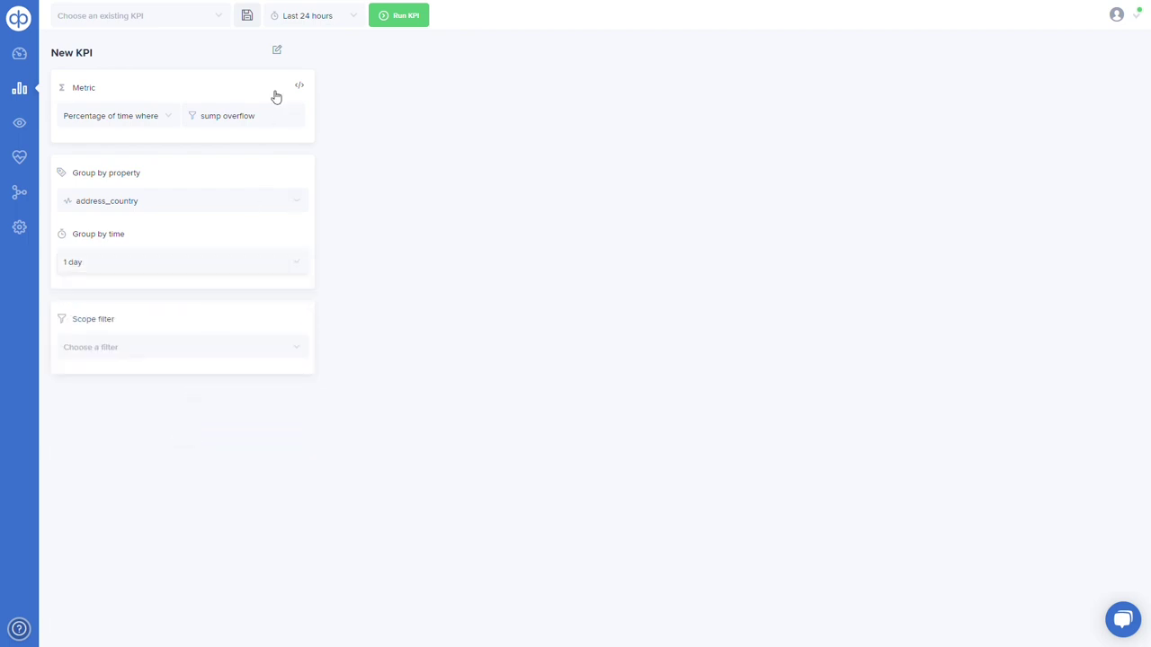
click(320, 17)
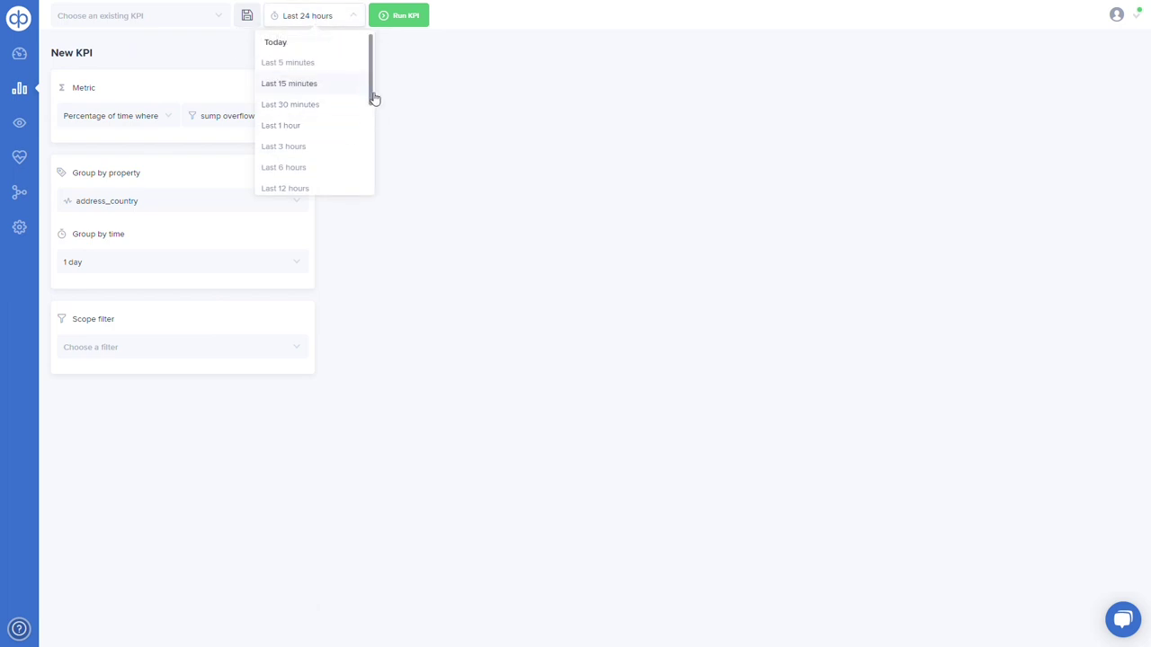
drag(374, 97, 378, 172)
click(324, 156)
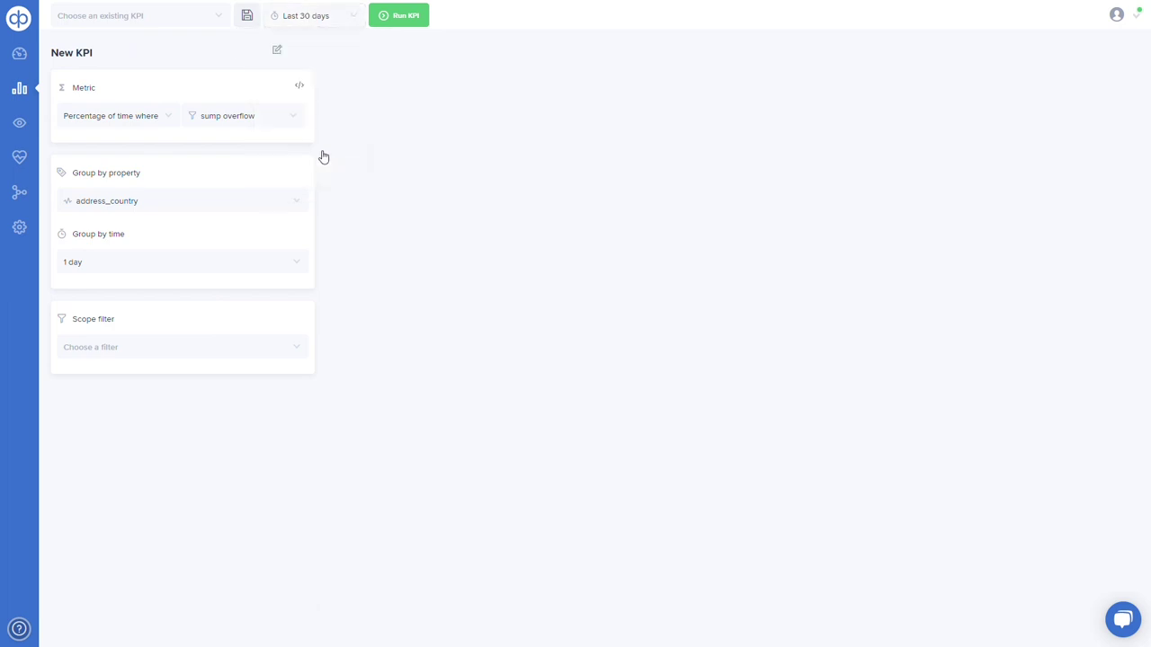
click(401, 15)
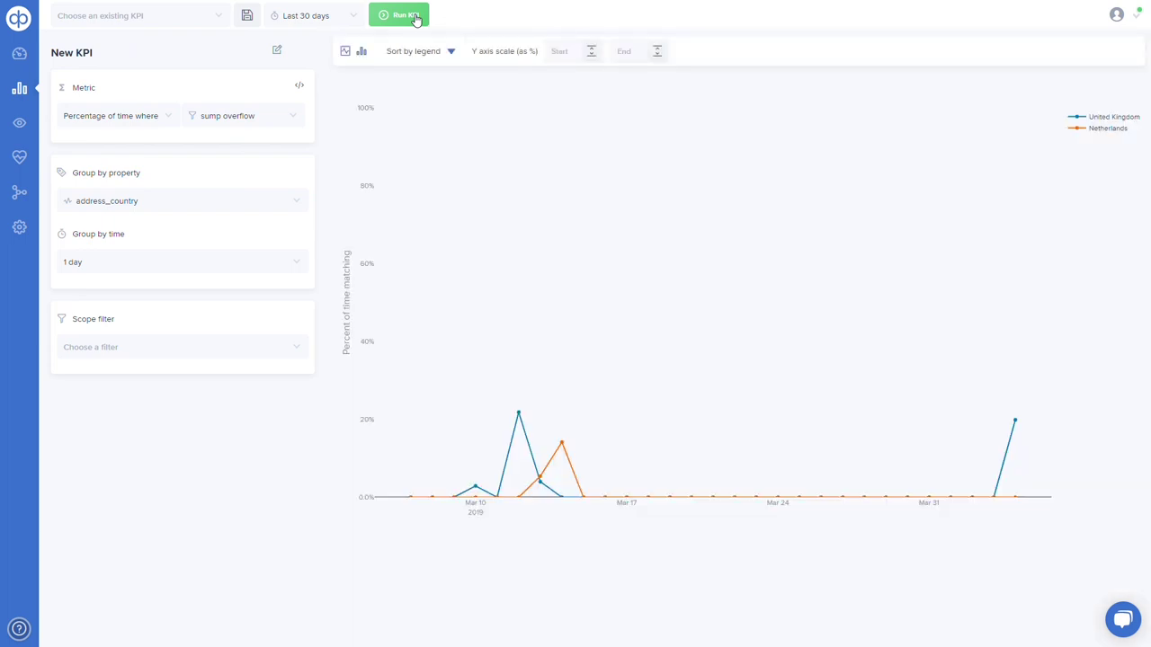
- Name the KPI "sump overflow" and save it with its results charted as grouped columns
click(281, 56)
triple_click(151, 61)
text(sump overflow)
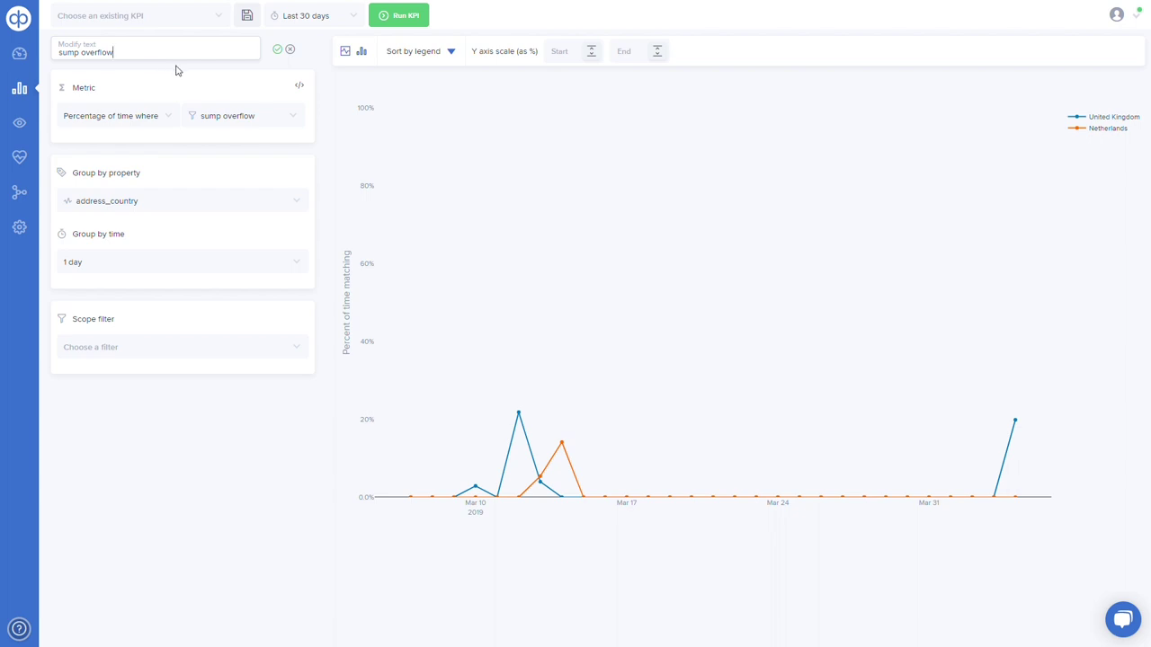
click(281, 51)
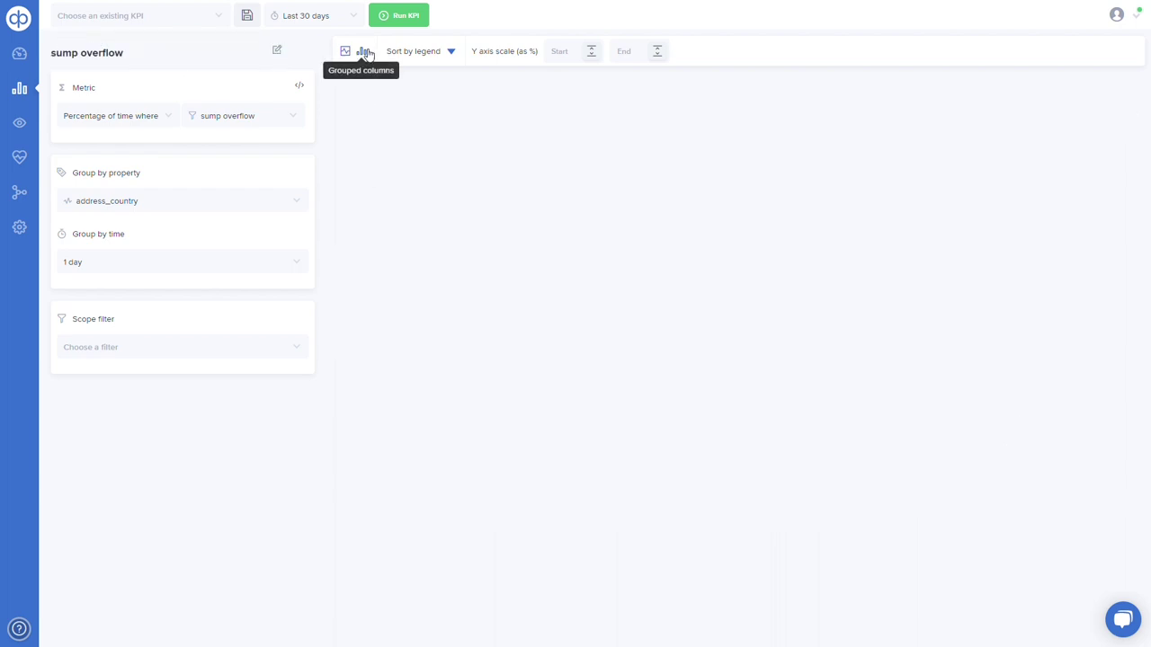
click(411, 16)
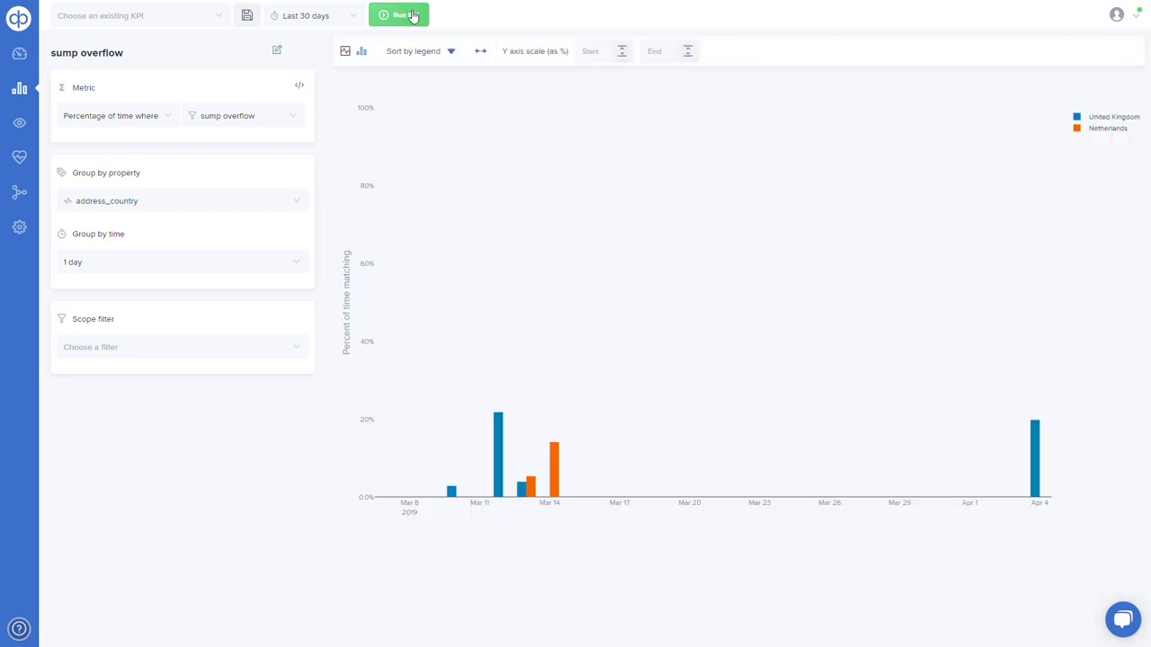
click(254, 20)
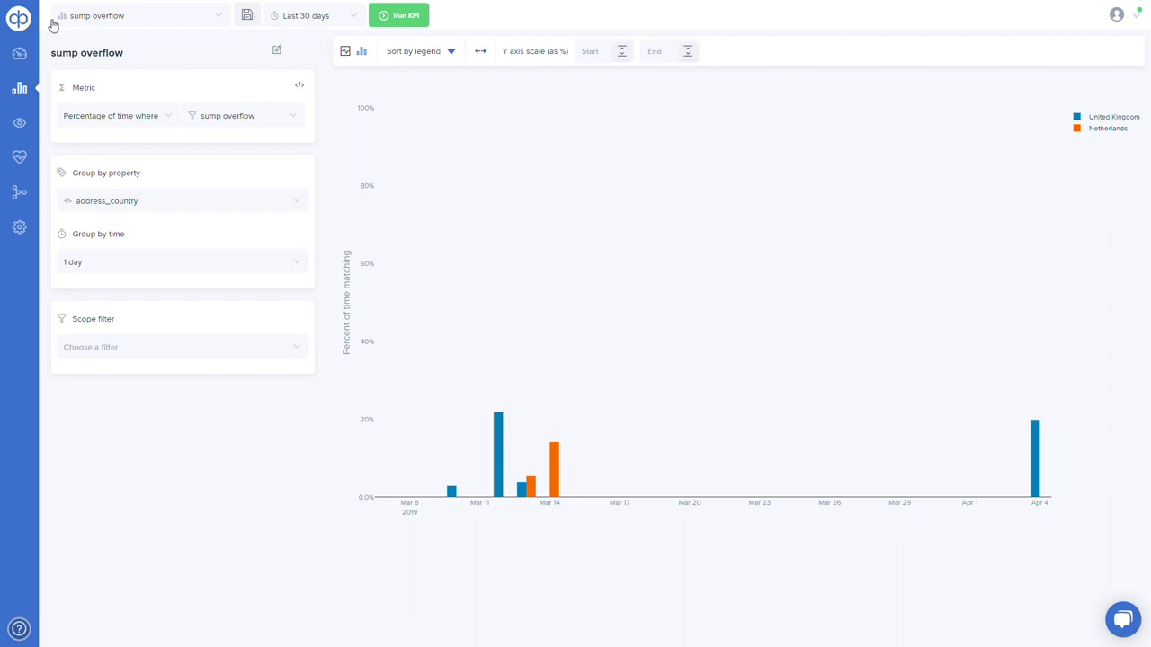
- Open the dashboard for editing and name the unconfigured KPI widget "Sump overflows"
click(21, 22)
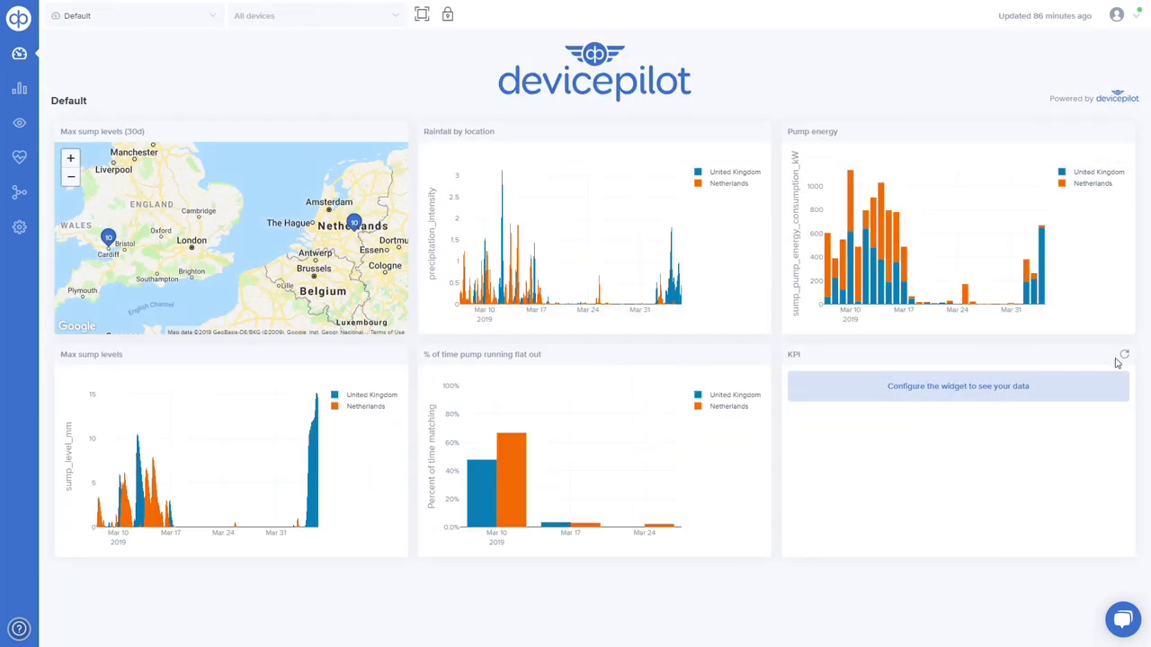
click(452, 16)
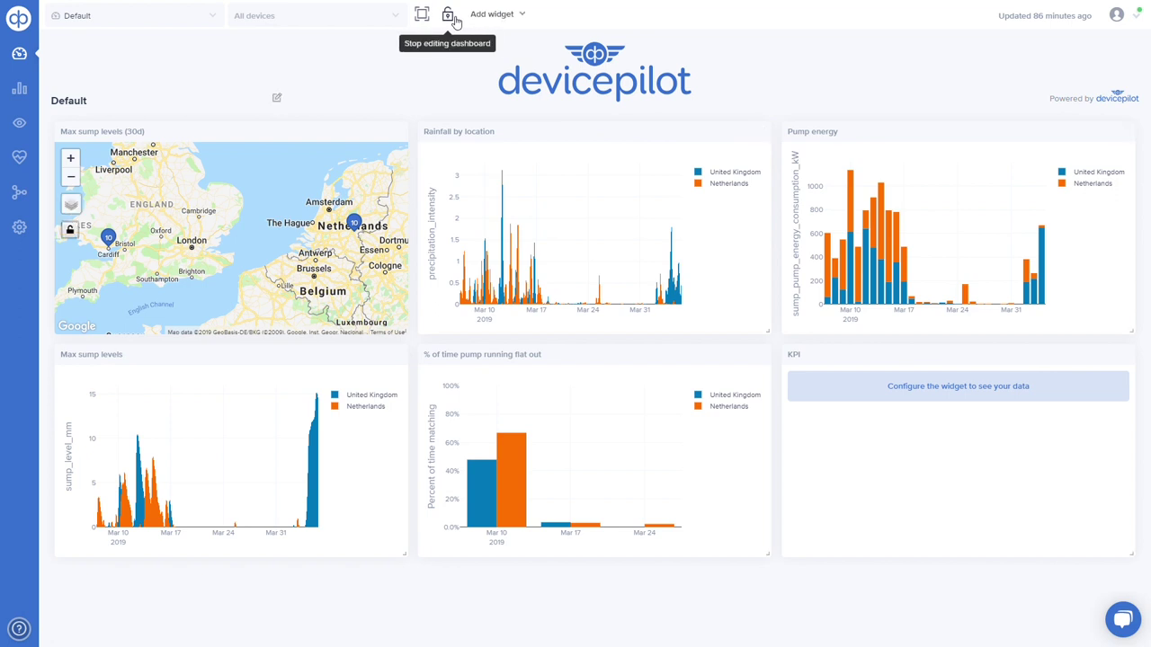
click(1113, 356)
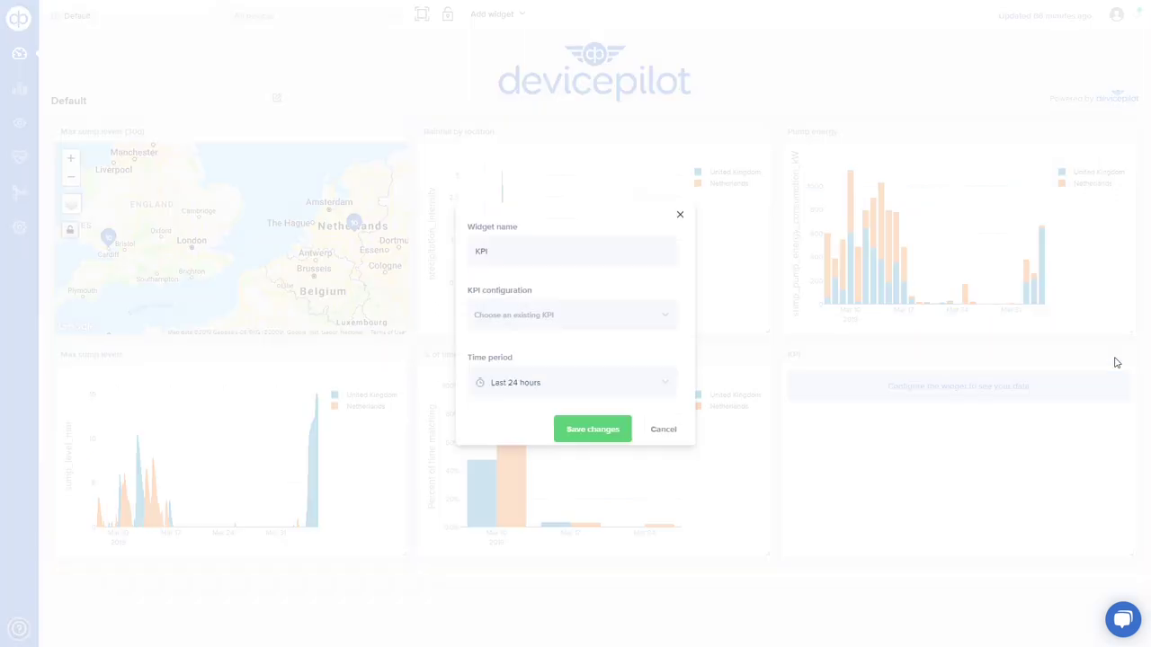
drag(534, 252, 452, 246)
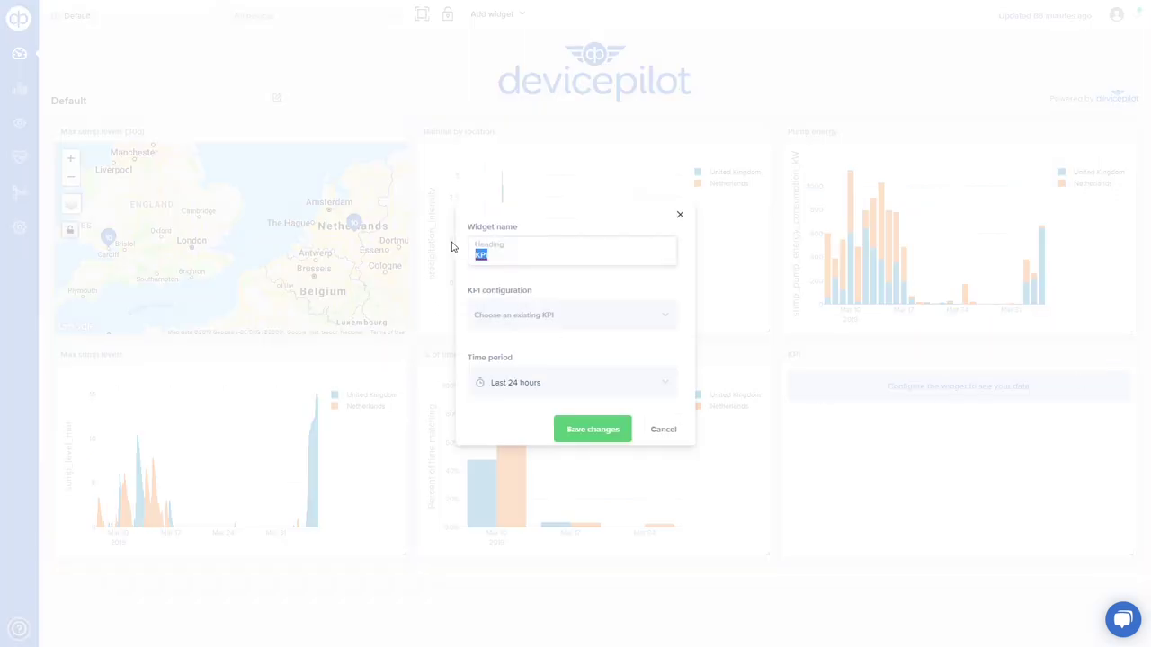
text(Sump overfloa)
- Have the Sump overflows widget show the sump overflow KPI over the Last 30 days and save its configuration
click(563, 322)
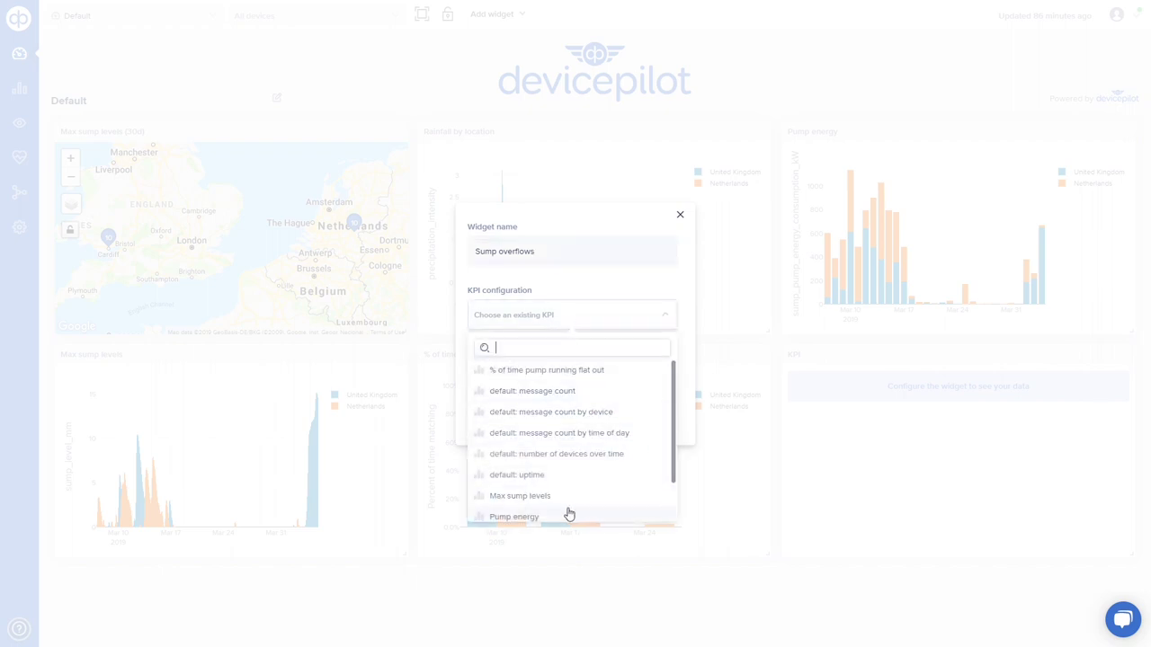
scroll(677, 467, down, 2)
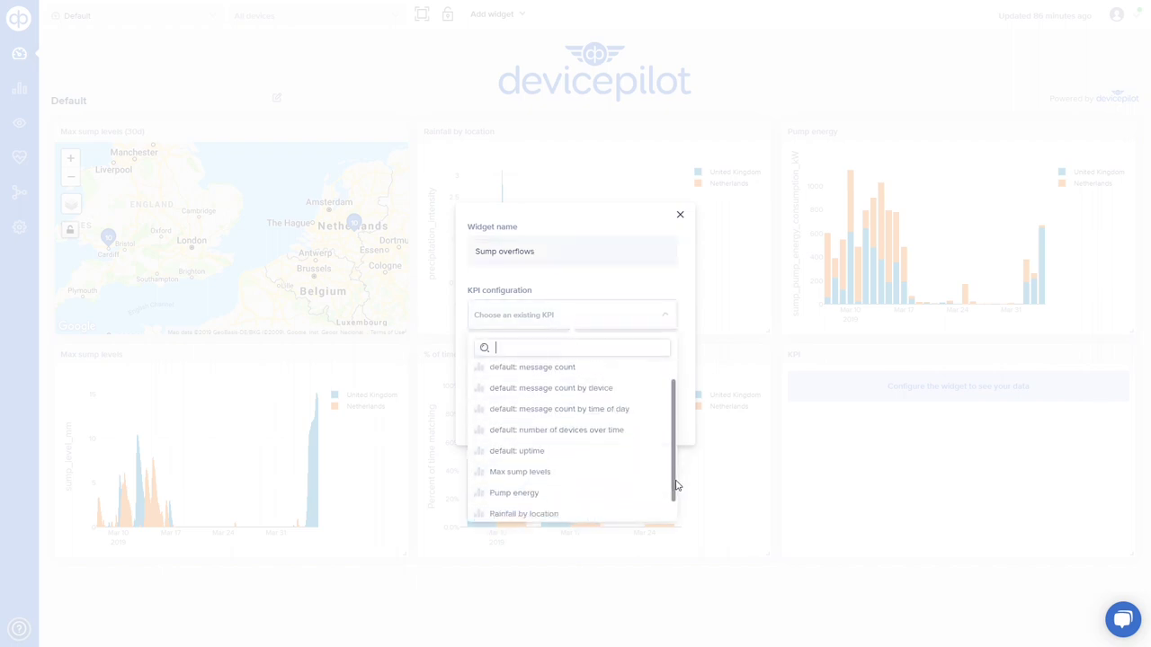
click(566, 510)
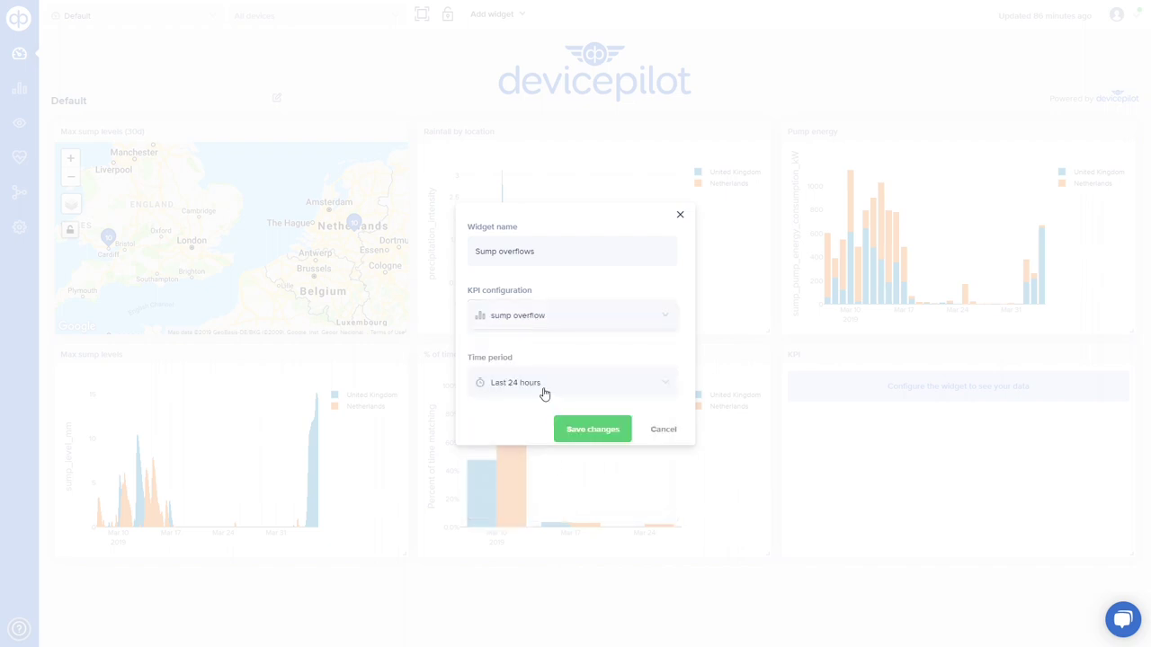
click(544, 387)
drag(678, 443, 678, 506)
click(558, 527)
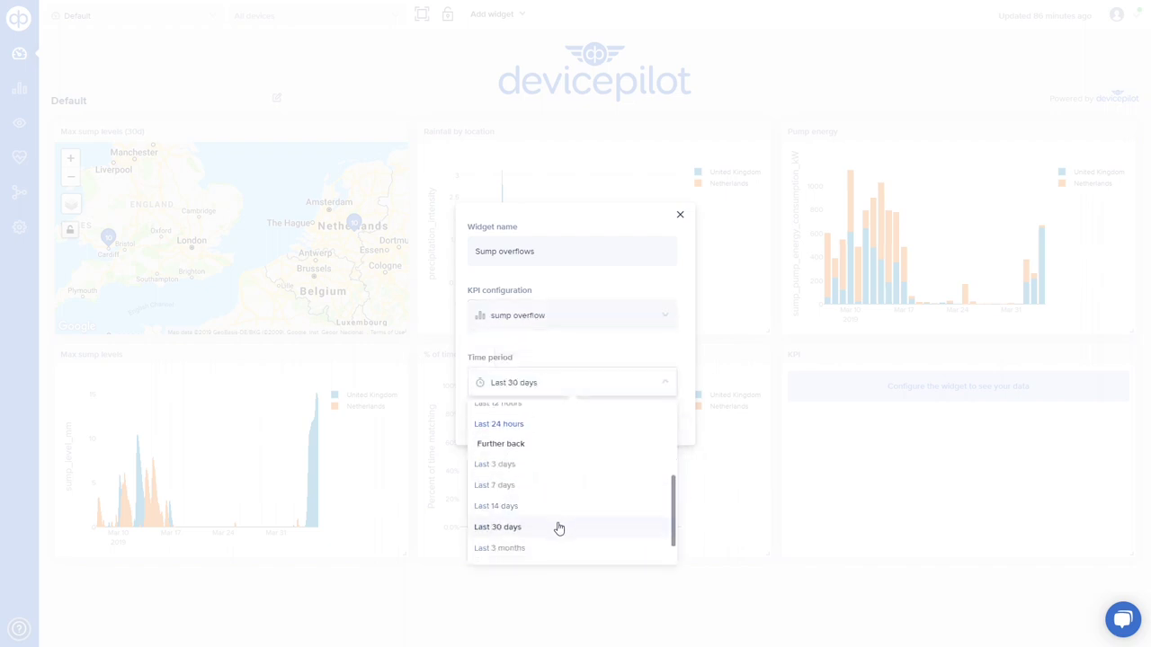
click(602, 435)
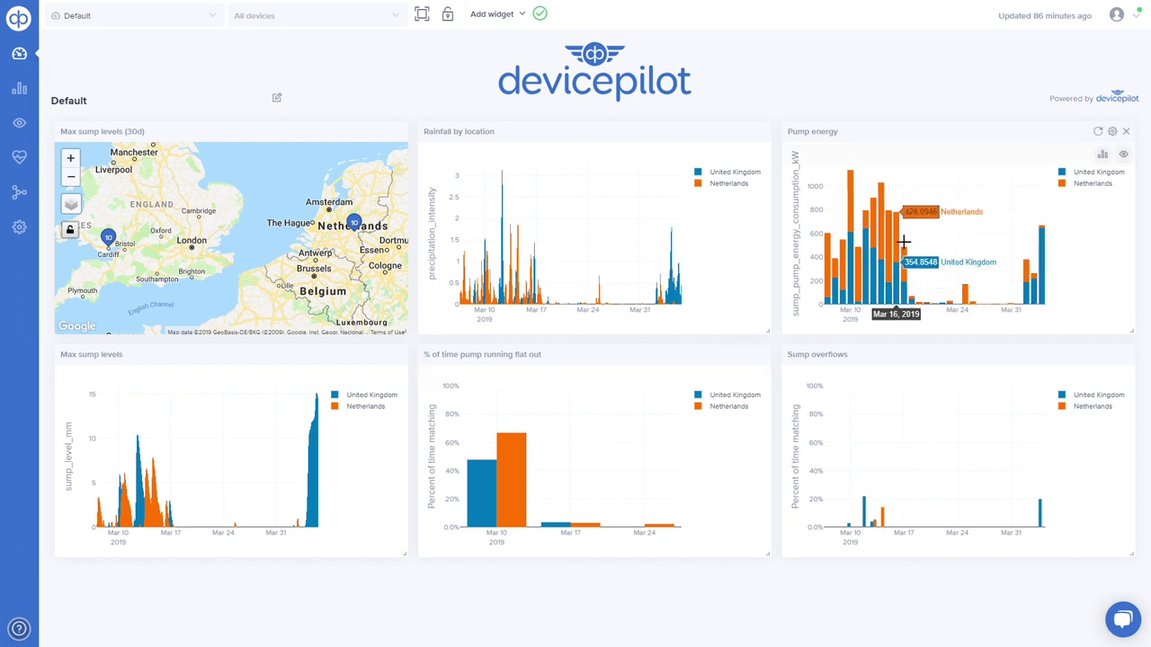
- Drill down from the Pump energy widget through its KPI to the device view, and switch the listed KPI to Rainfall by location
click(1104, 156)
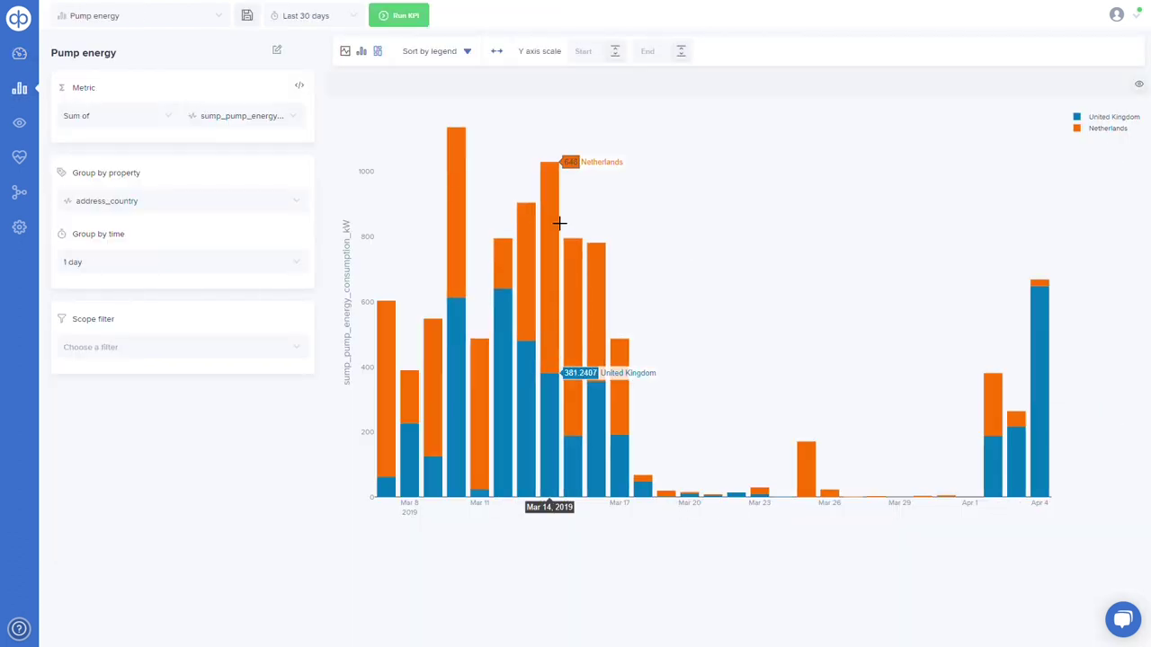
click(1139, 85)
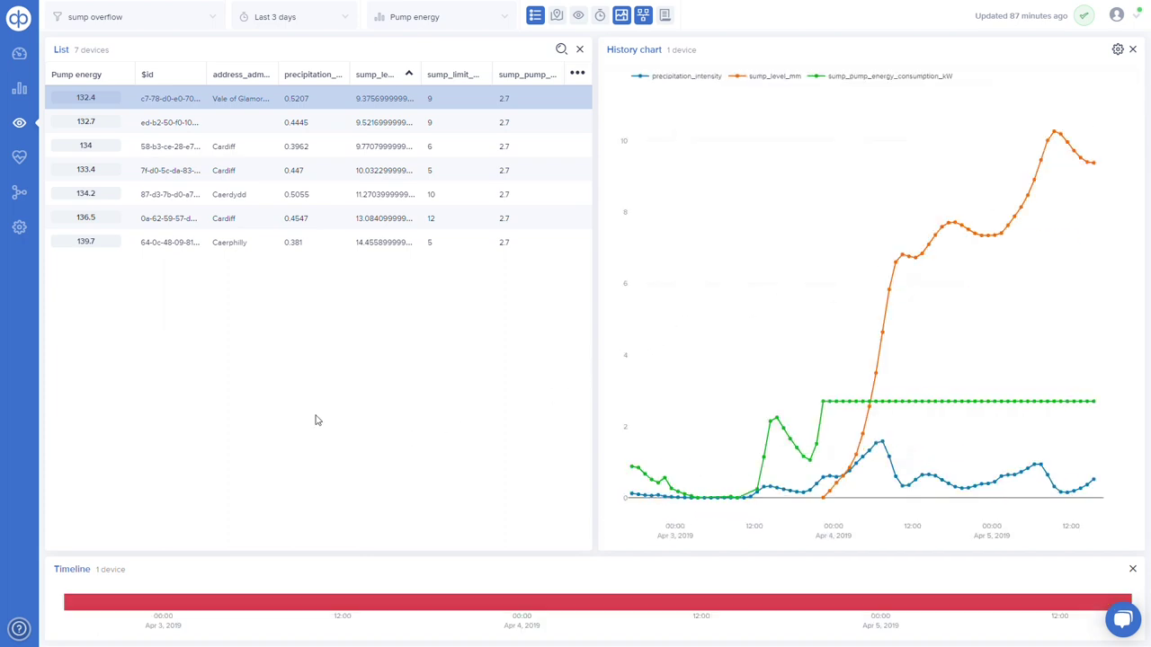
click(485, 15)
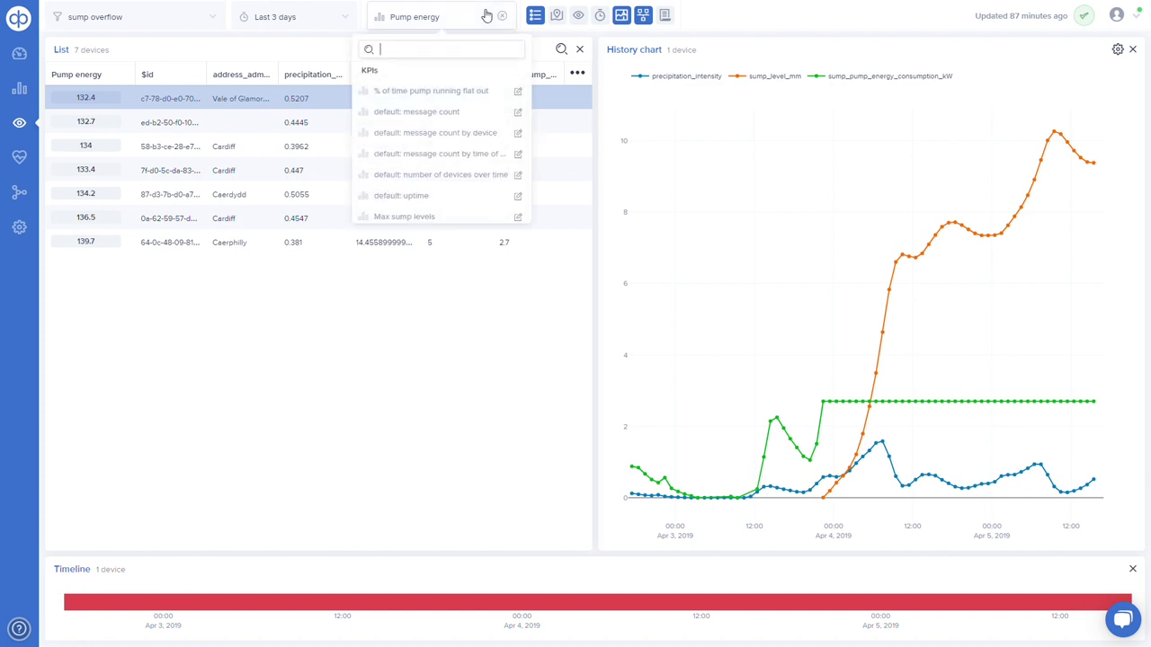
drag(529, 101, 534, 154)
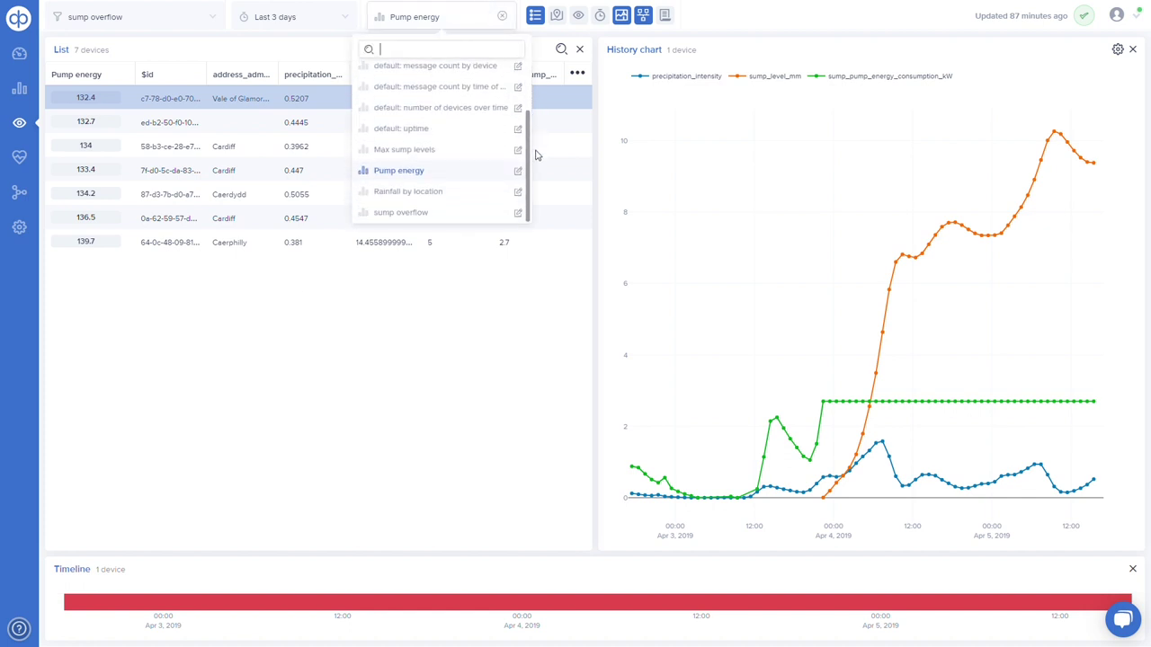
click(440, 194)
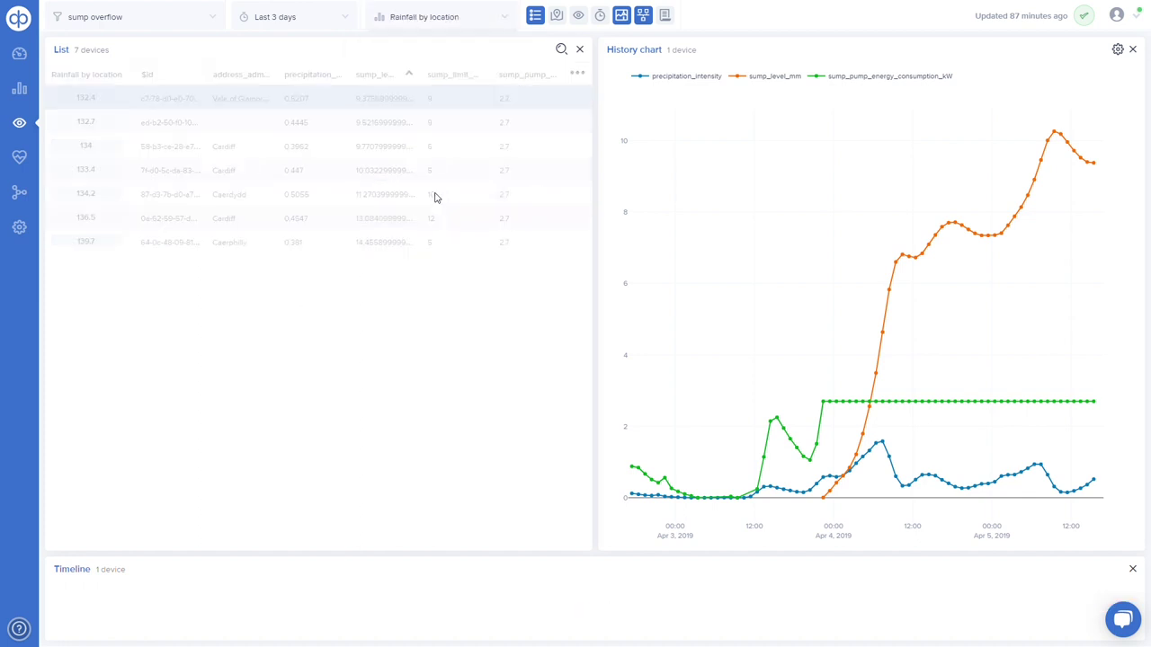
- Remove the sump overflow filter to list all devices, and set the listed KPI back to Pump energy
click(216, 19)
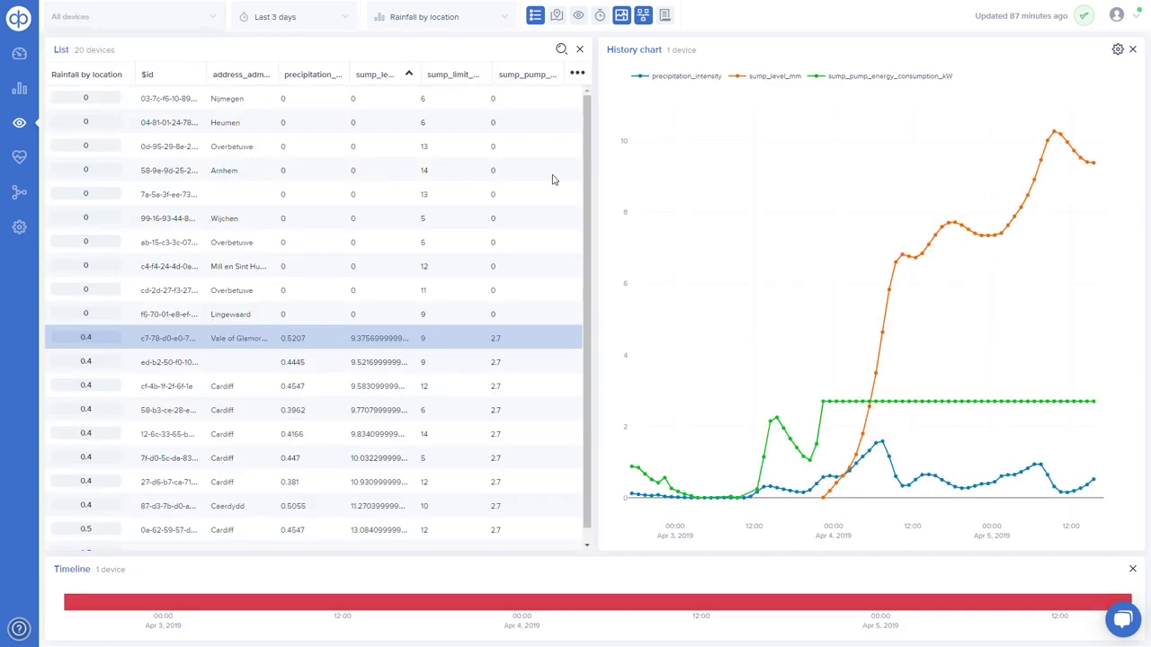
scroll(593, 264, down, 1)
scroll(596, 258, up, 1)
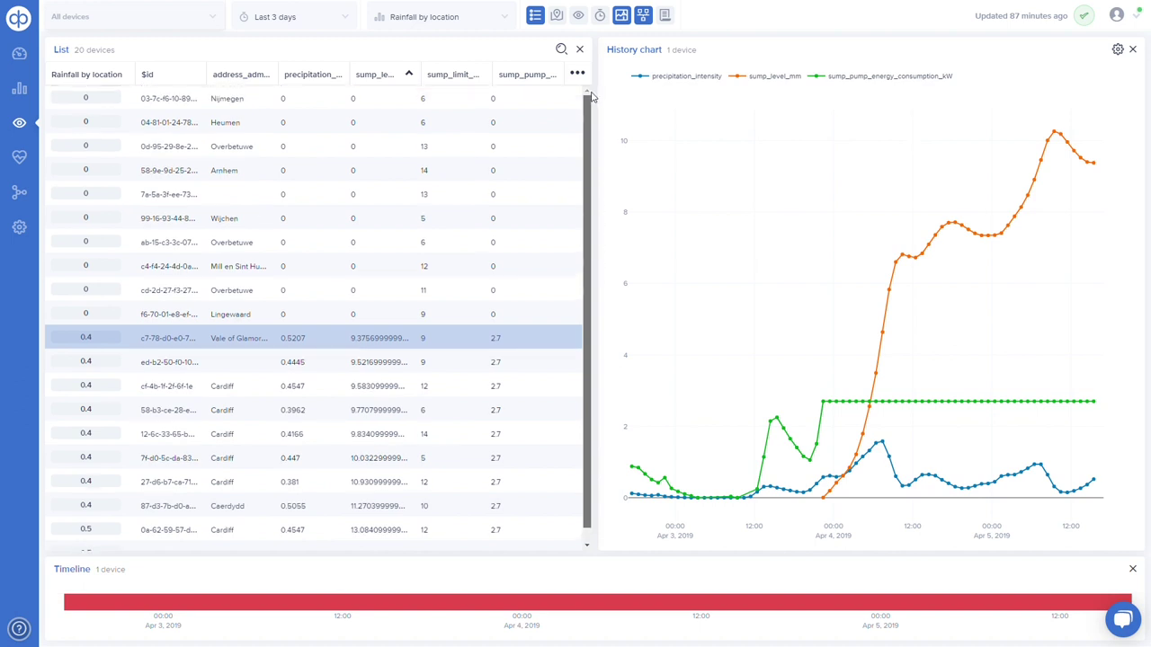
click(487, 25)
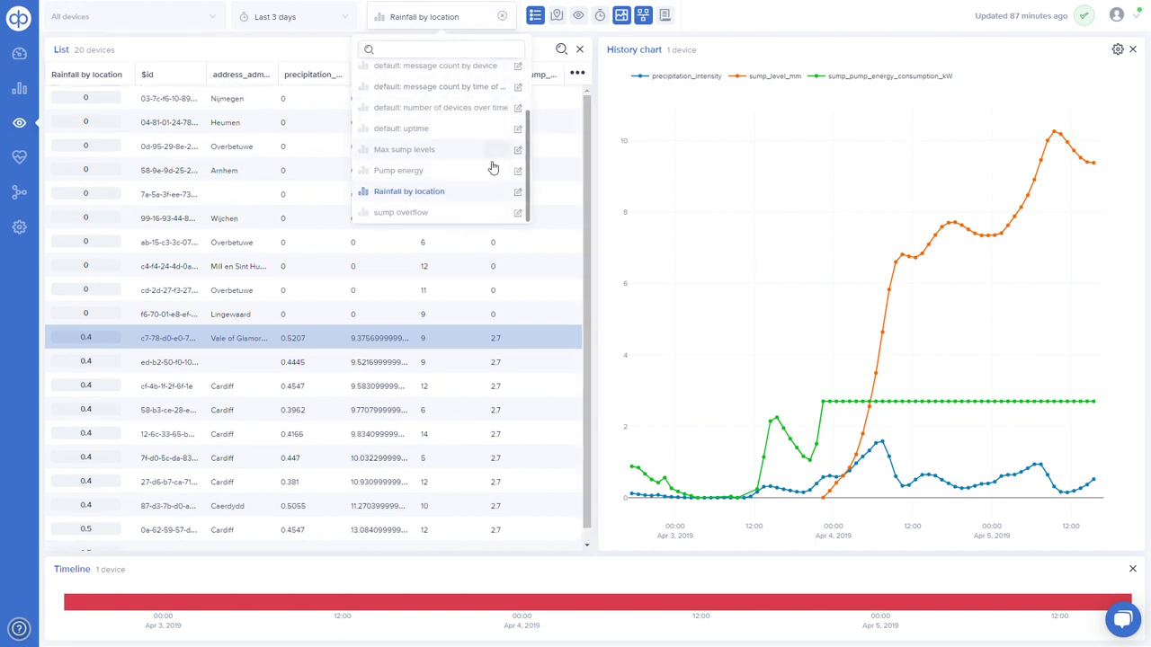
click(442, 170)
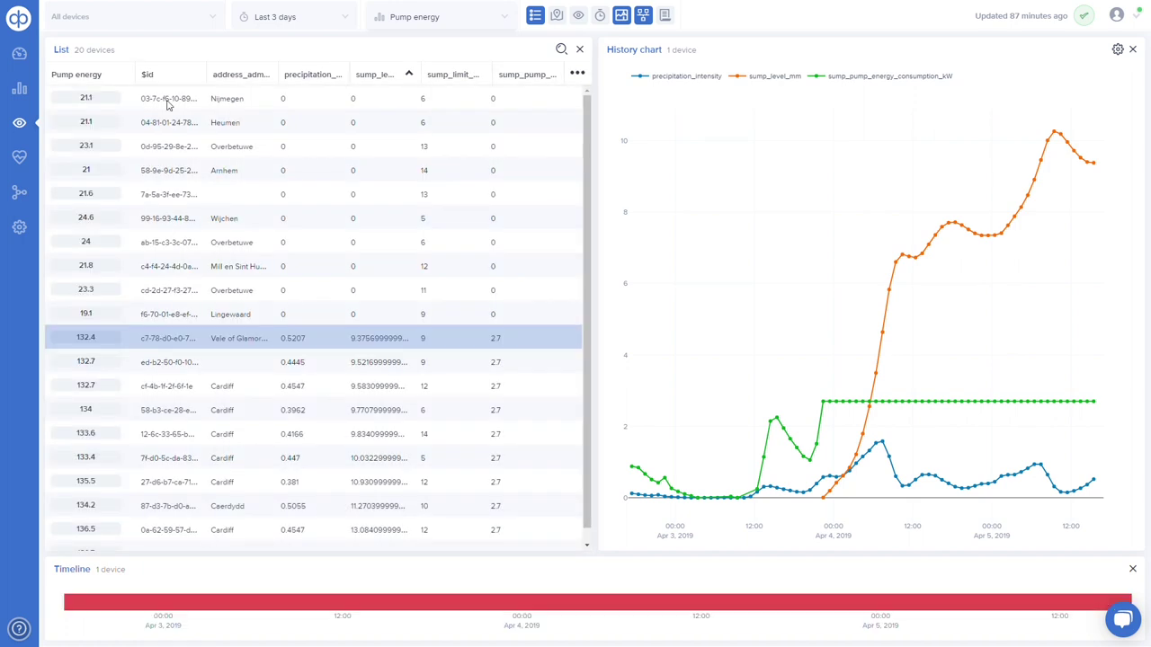
- Sort the devices by descending Pump energy to chart the history of the top one, and return to the dashboard
click(101, 76)
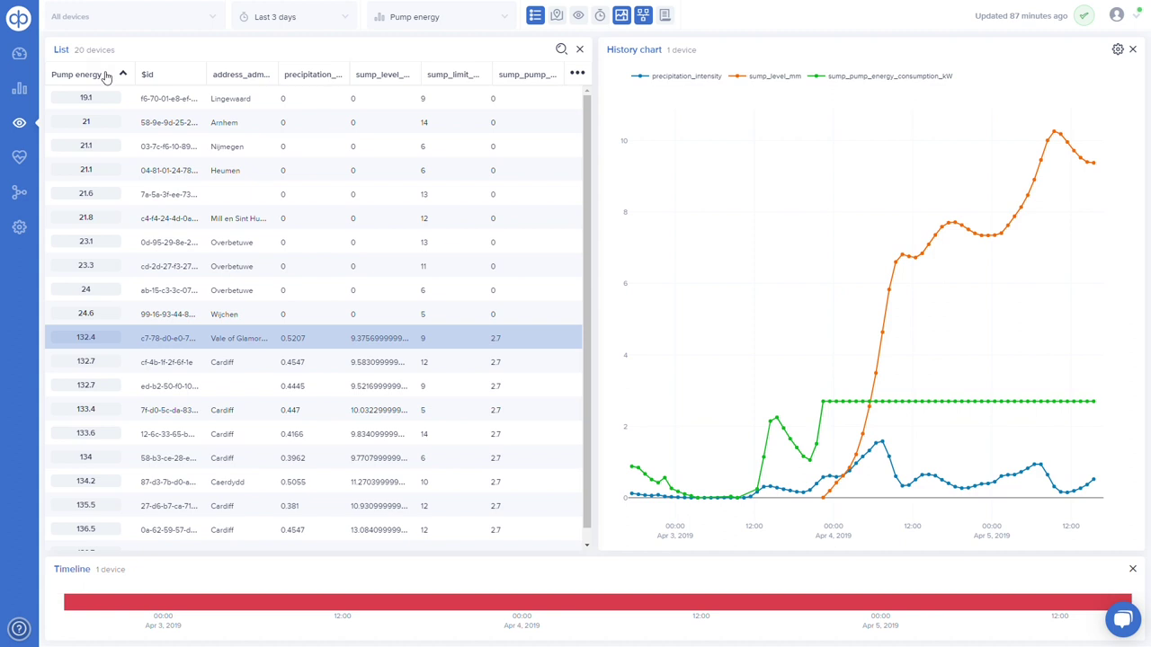
click(105, 77)
click(101, 98)
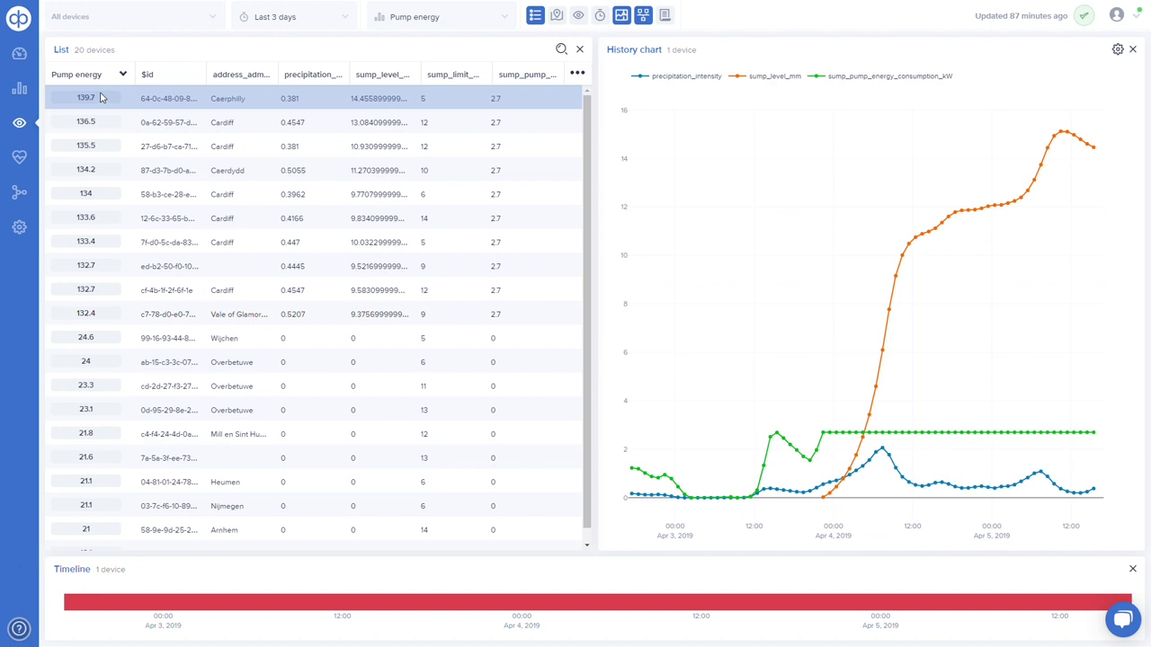
click(19, 54)
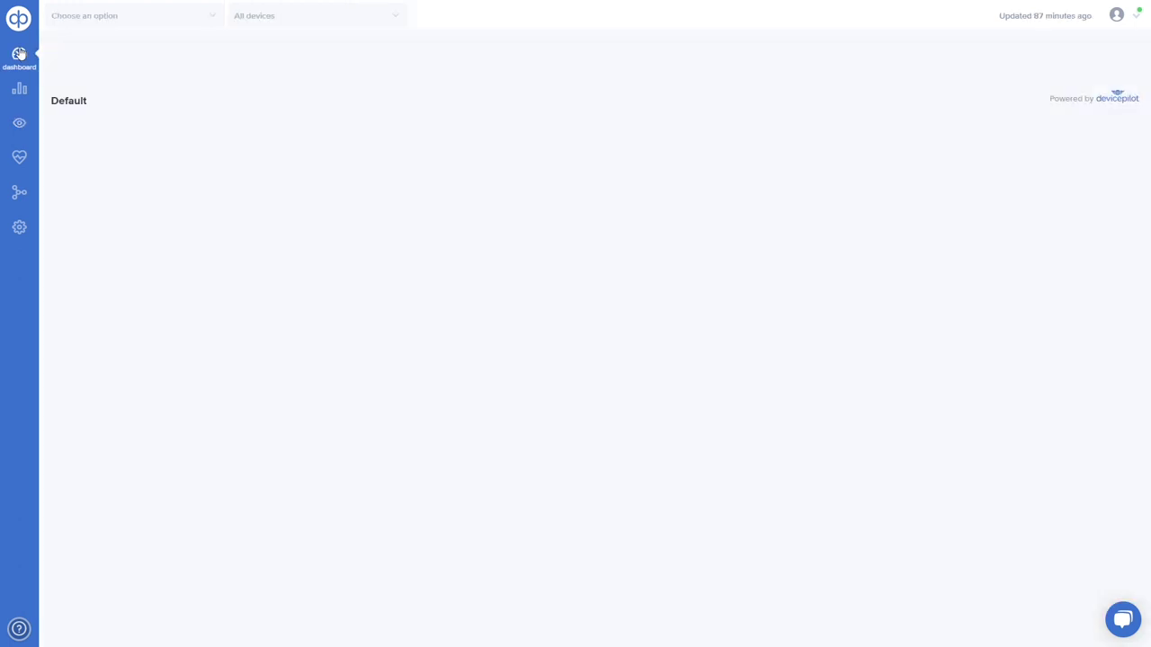